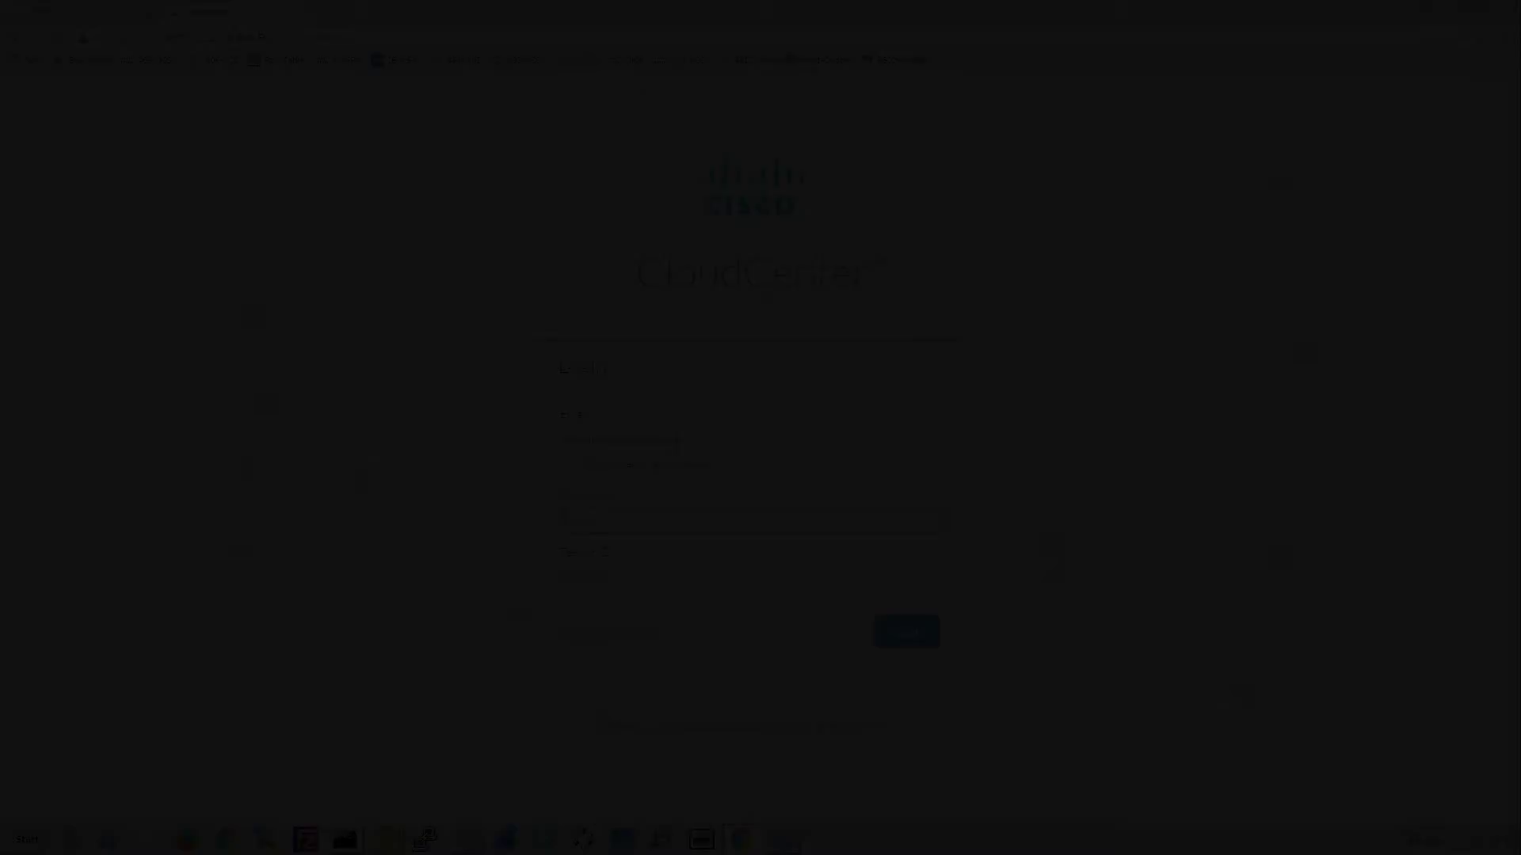
Step: Sign in with the password and expand the FlexPod cloud to show its PrivateCloud account and region
{"action": "type", "text": "••"}
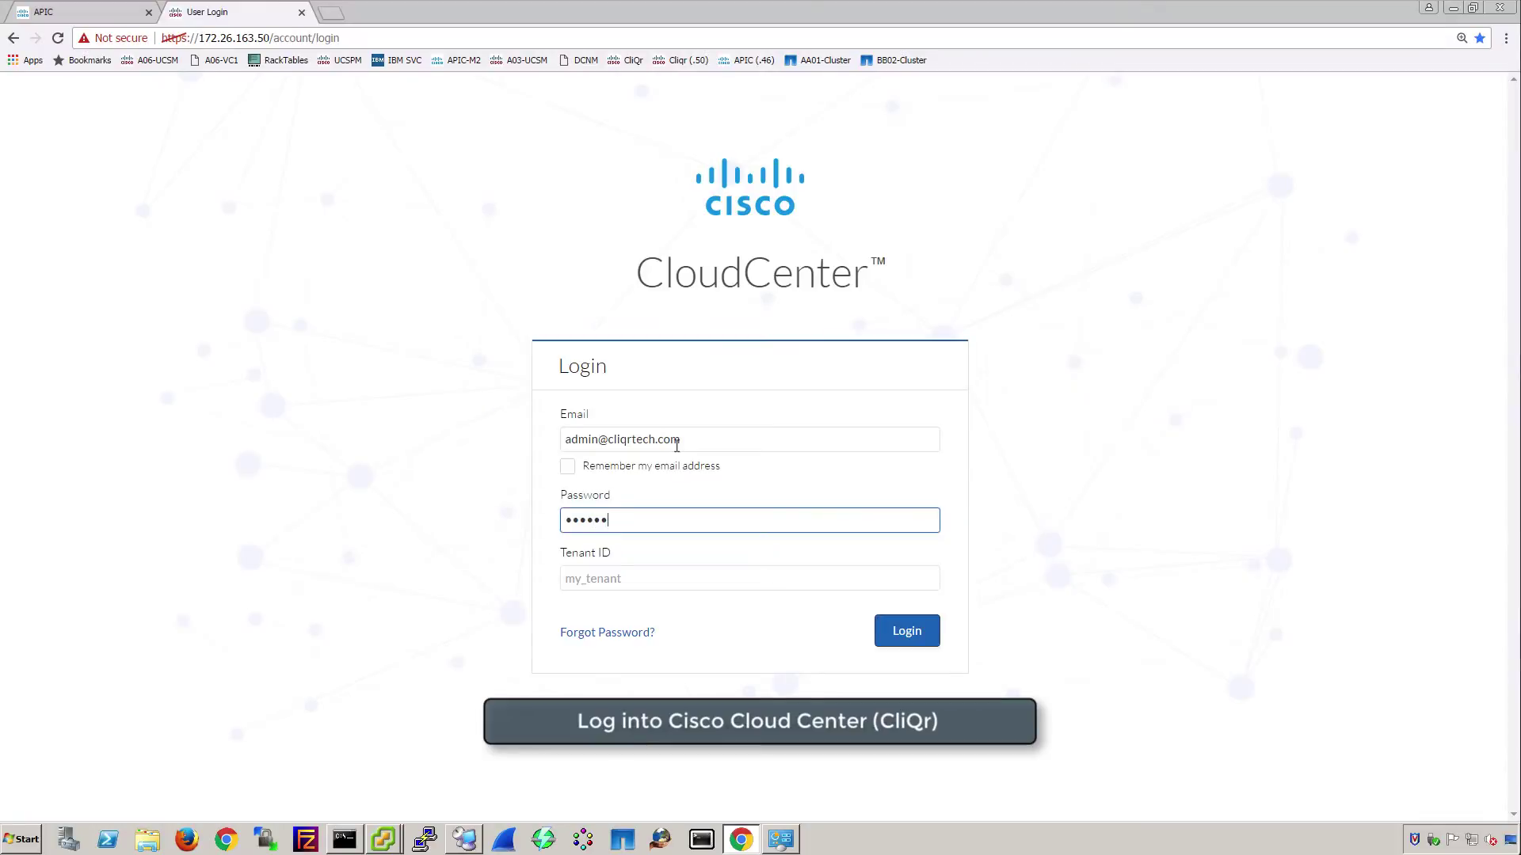
{"action": "left_click", "coordinate": [903, 631]}
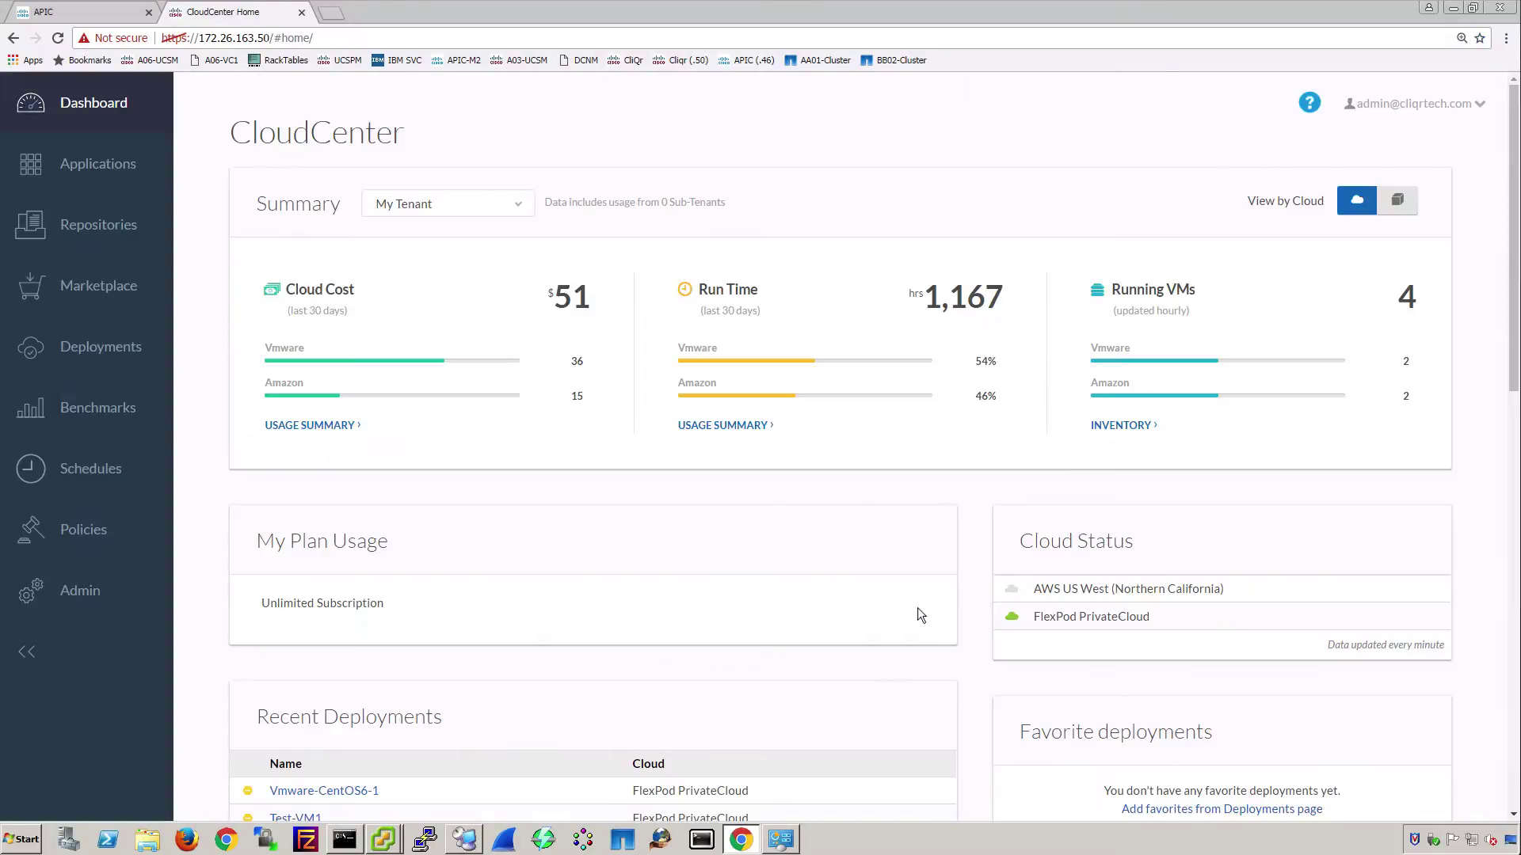
{"action": "left_click", "coordinate": [78, 600]}
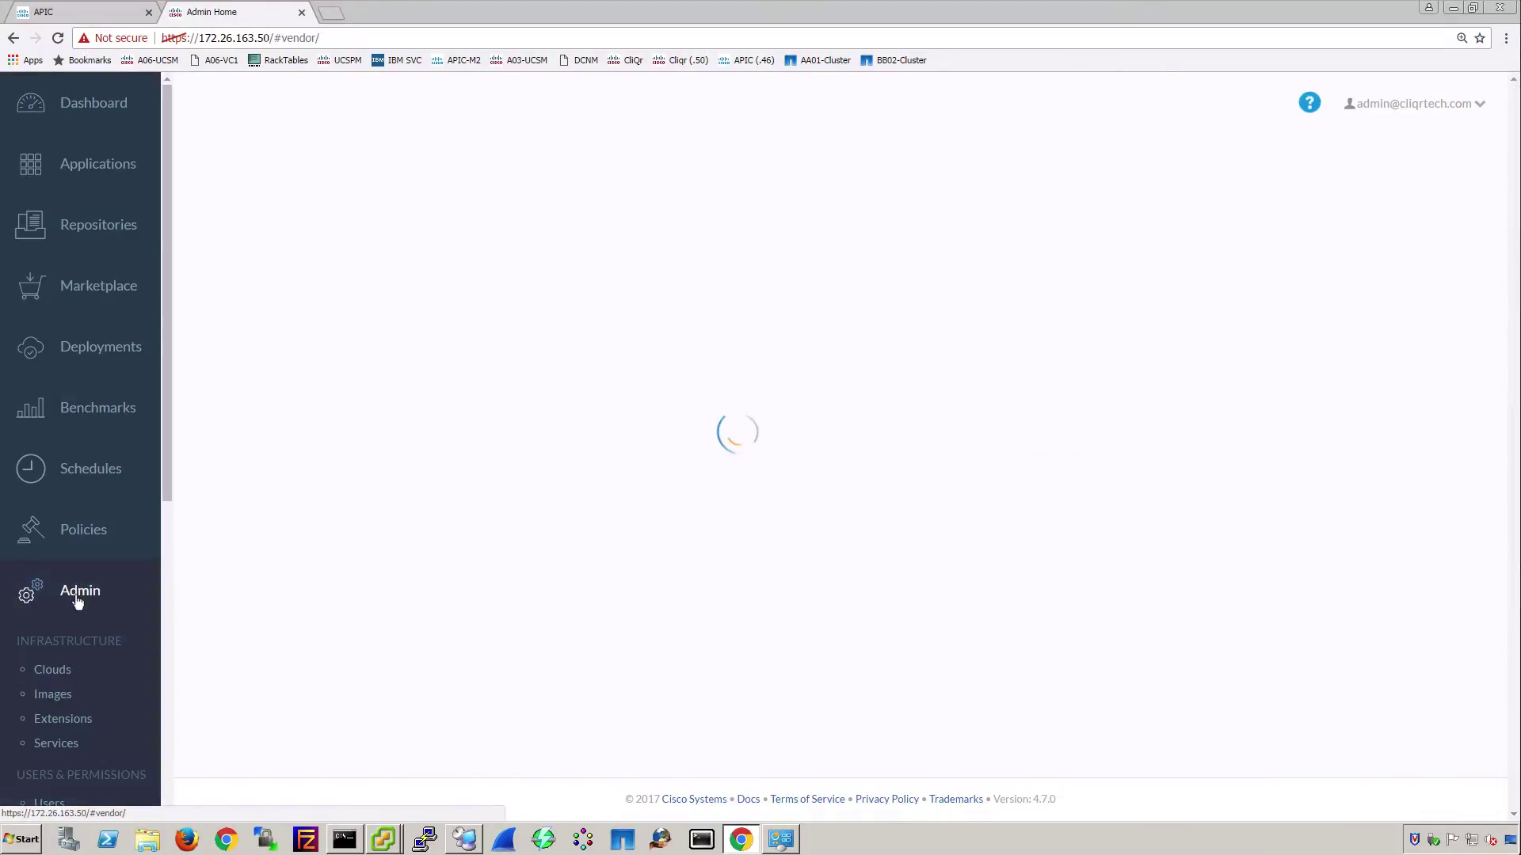
{"action": "left_click", "coordinate": [54, 671]}
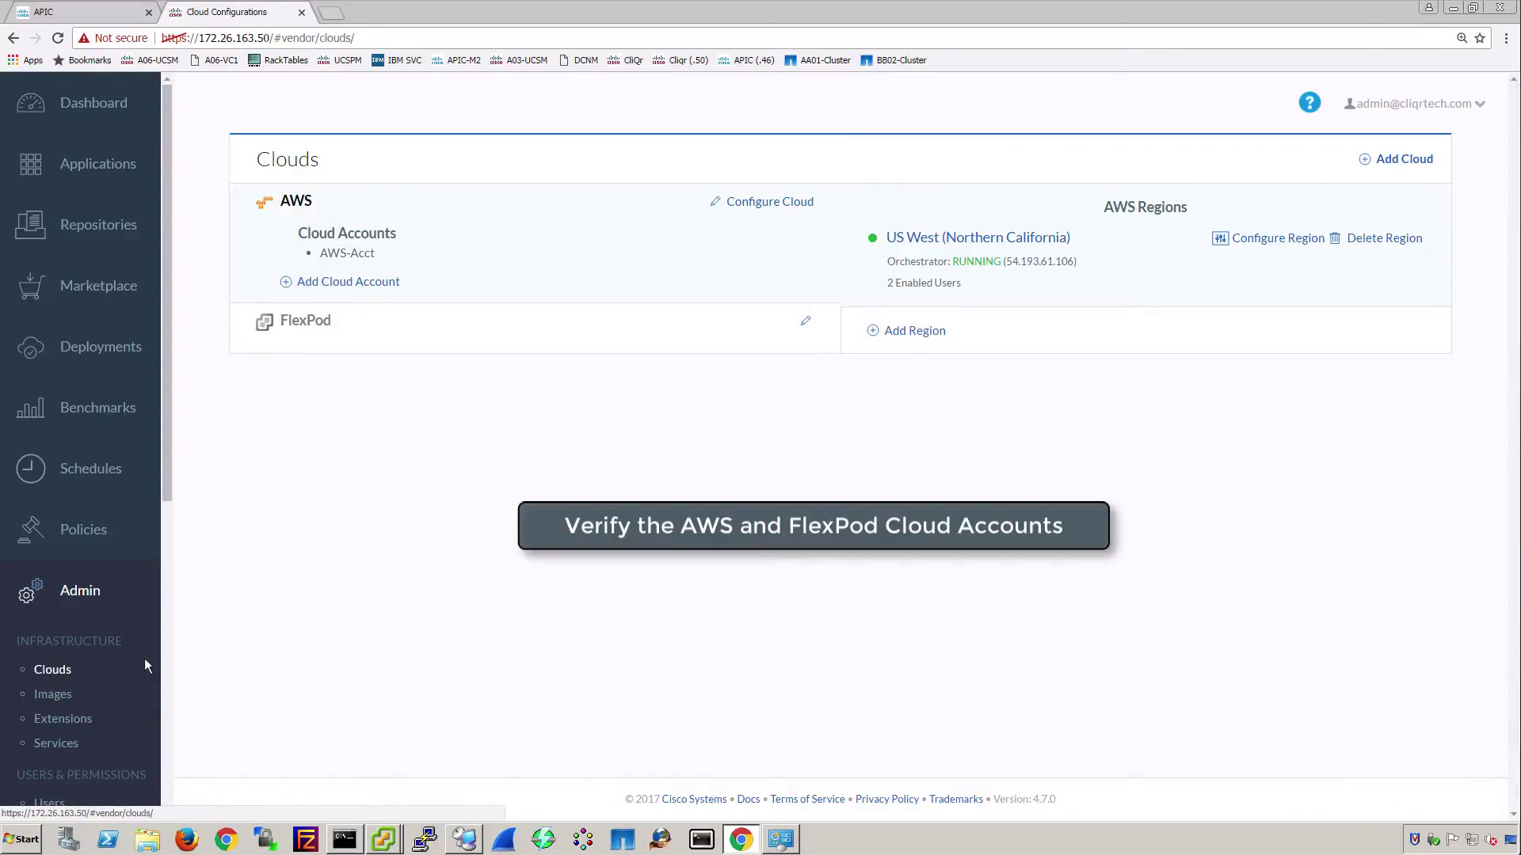
{"action": "left_click", "coordinate": [285, 321]}
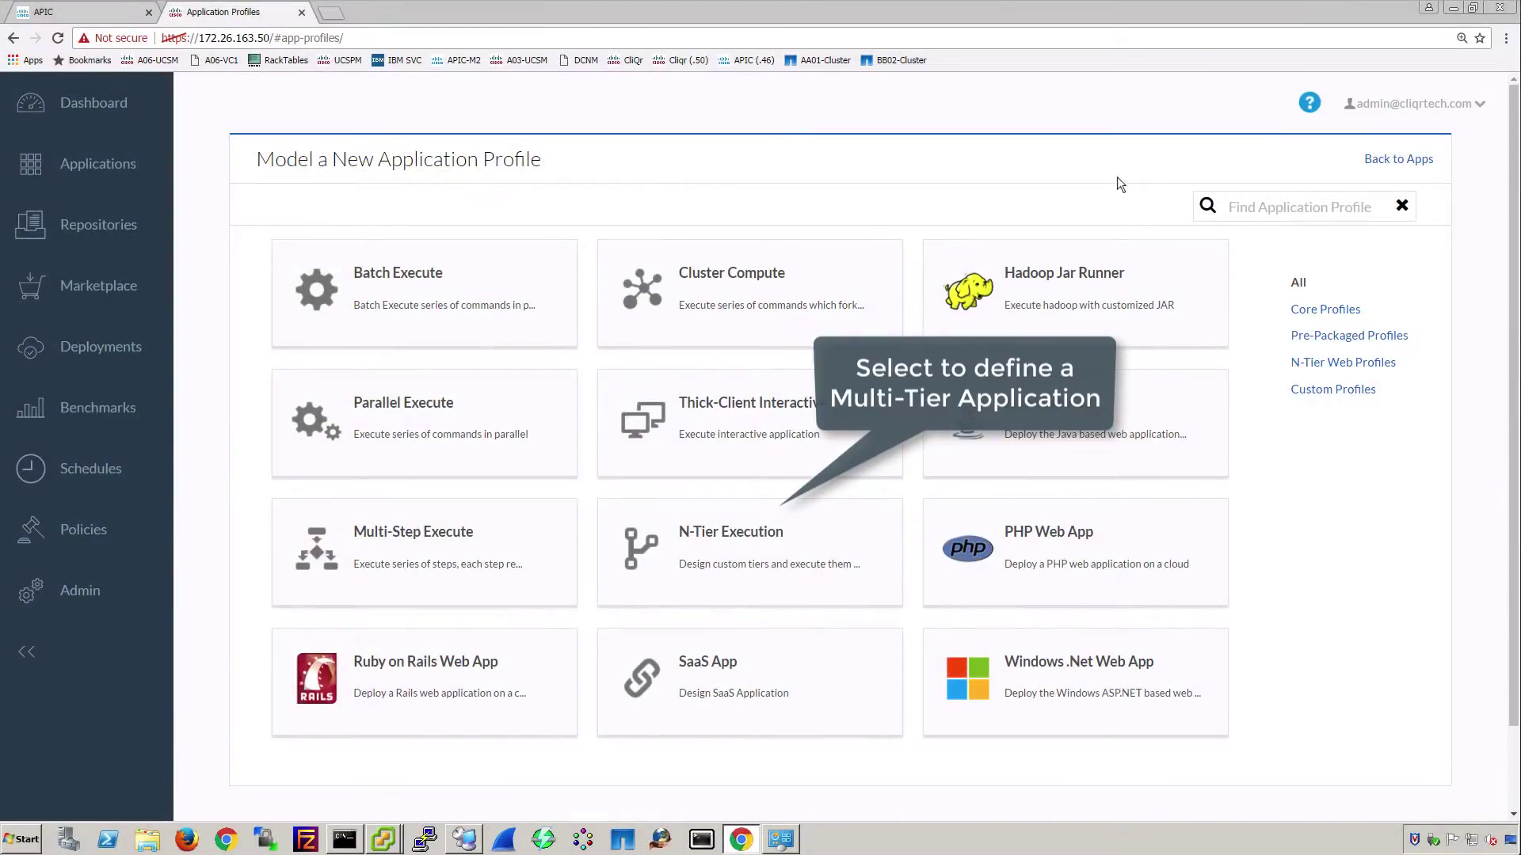
Step: Start an N-Tier Execution model with an Apache2 tier named OC-FrontEnd on CentOS 6.x
{"action": "left_click", "coordinate": [697, 545]}
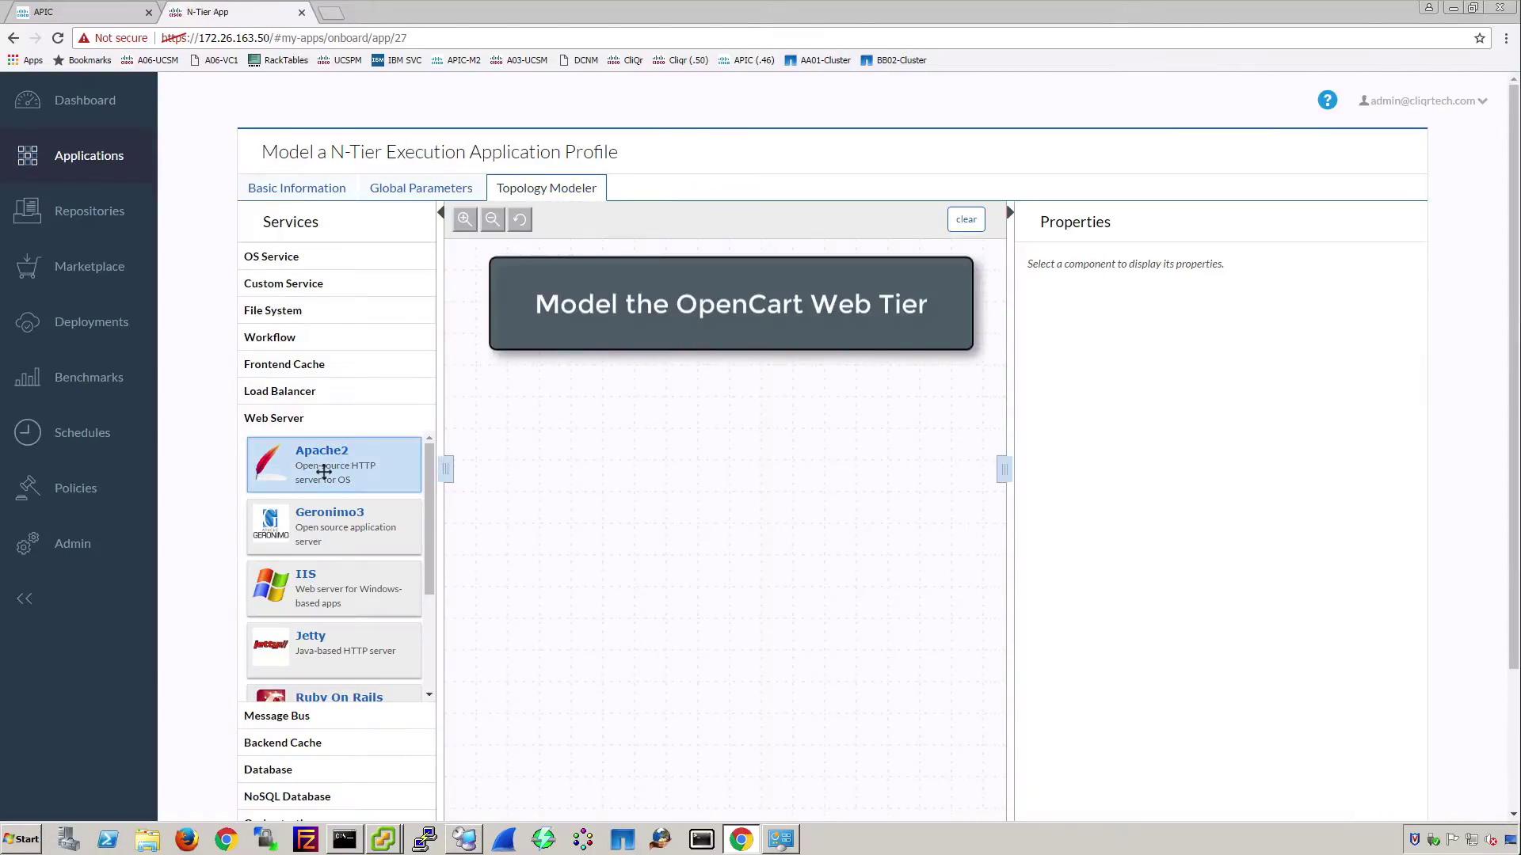
{"action": "left_click_drag", "start_coordinate": [324, 471], "coordinate": [709, 429]}
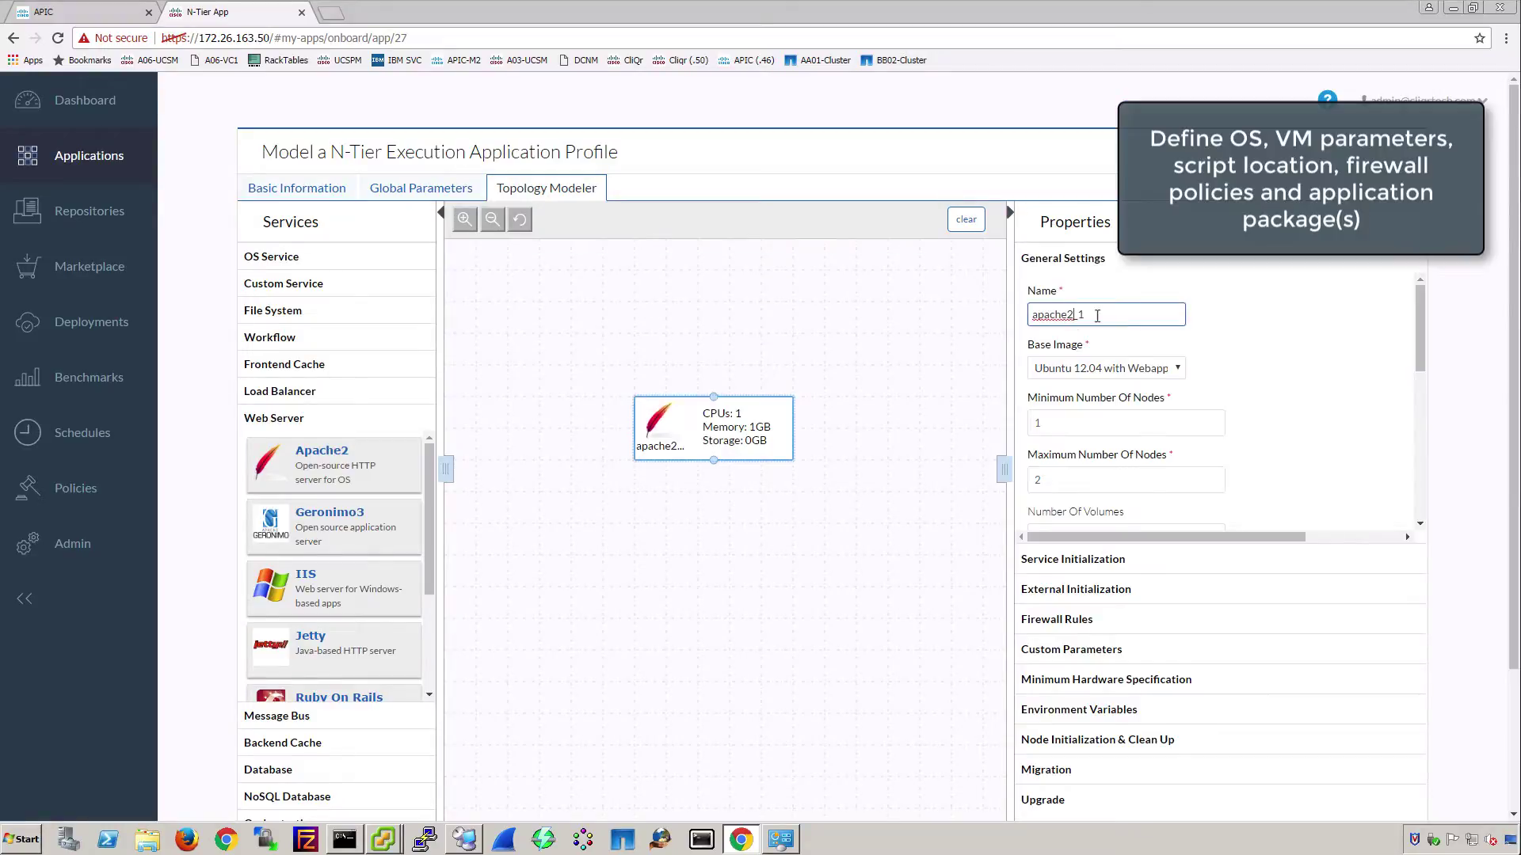
{"action": "double_click", "coordinate": [1097, 316]}
{"action": "type", "text": "OC-FrontEnd"}
{"action": "left_click", "coordinate": [1172, 369]}
{"action": "left_click", "coordinate": [1105, 402]}
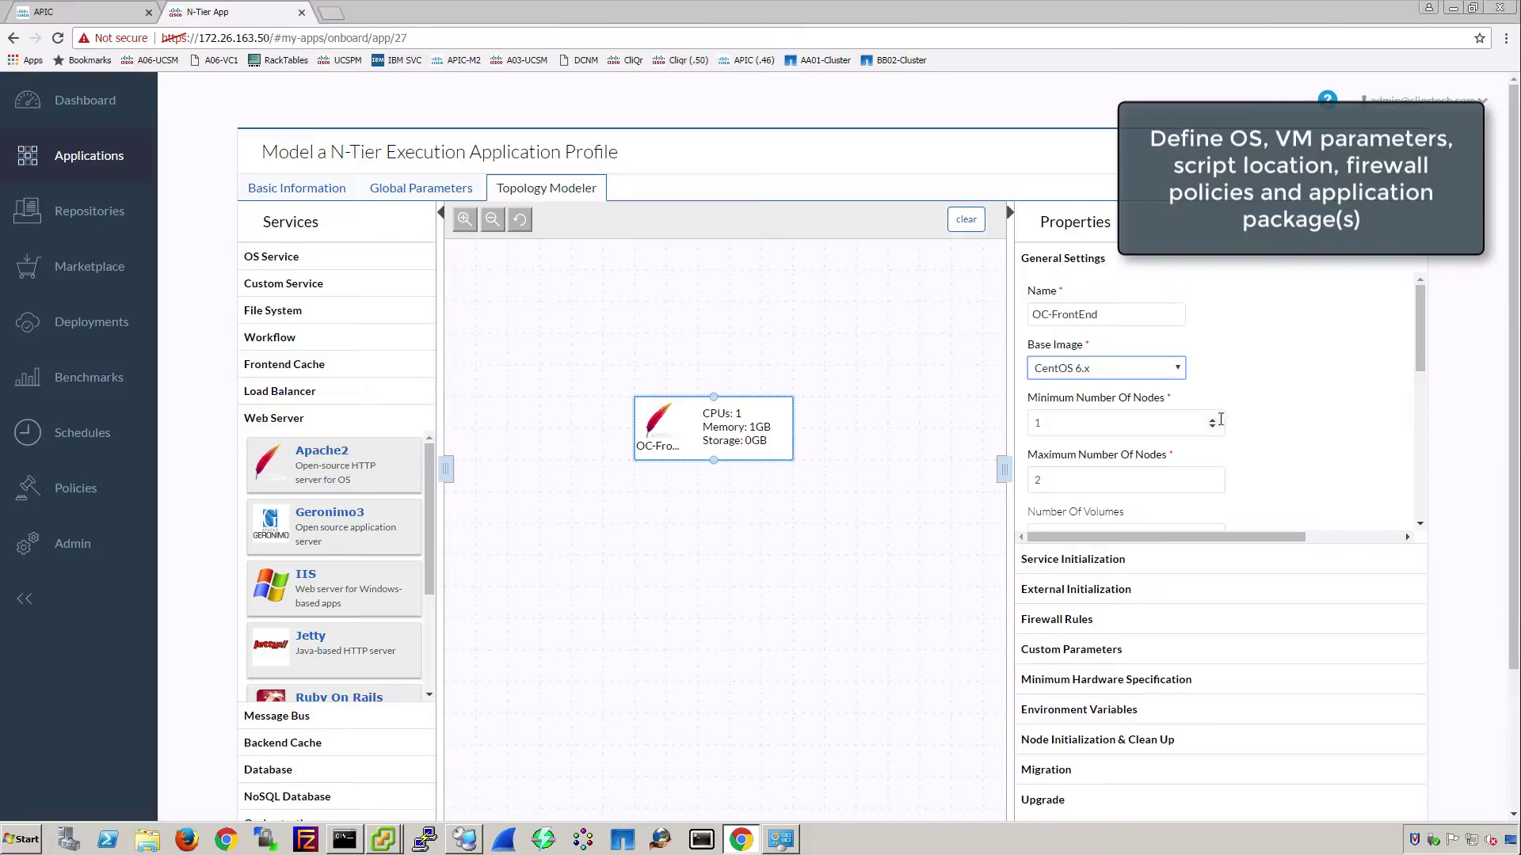
Step: Set the front end's app package to the OpenCart package path from CliQrDemoRepo
{"action": "scroll", "coordinate": [1347, 463], "scroll_direction": "down", "scroll_amount": 5}
{"action": "left_click", "coordinate": [1153, 356]}
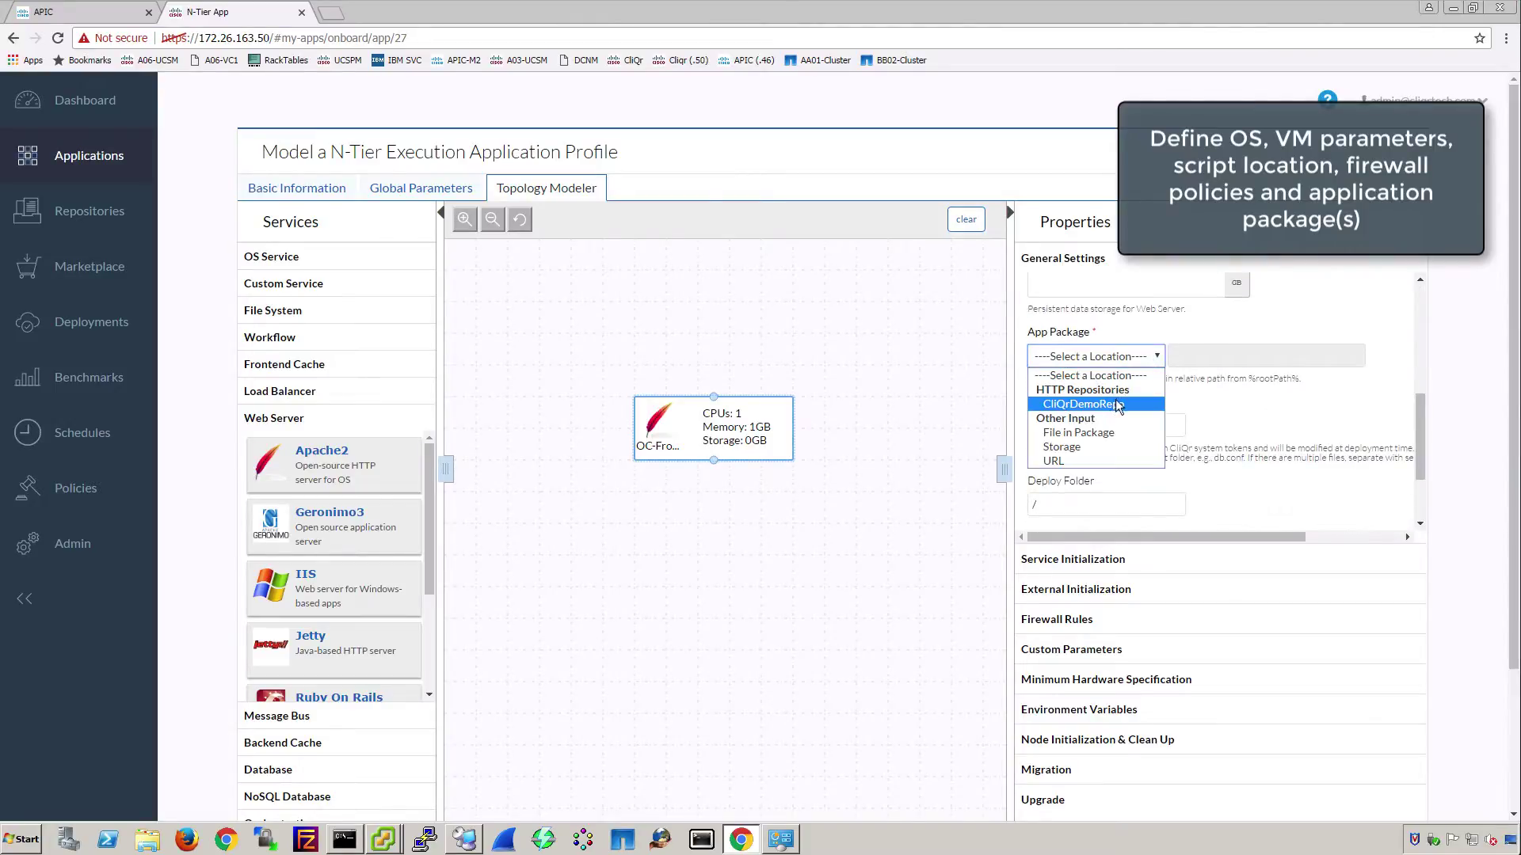
{"action": "left_click", "coordinate": [1129, 404]}
{"action": "left_click", "coordinate": [1205, 357]}
{"action": "key", "text": "ctrl+v"}
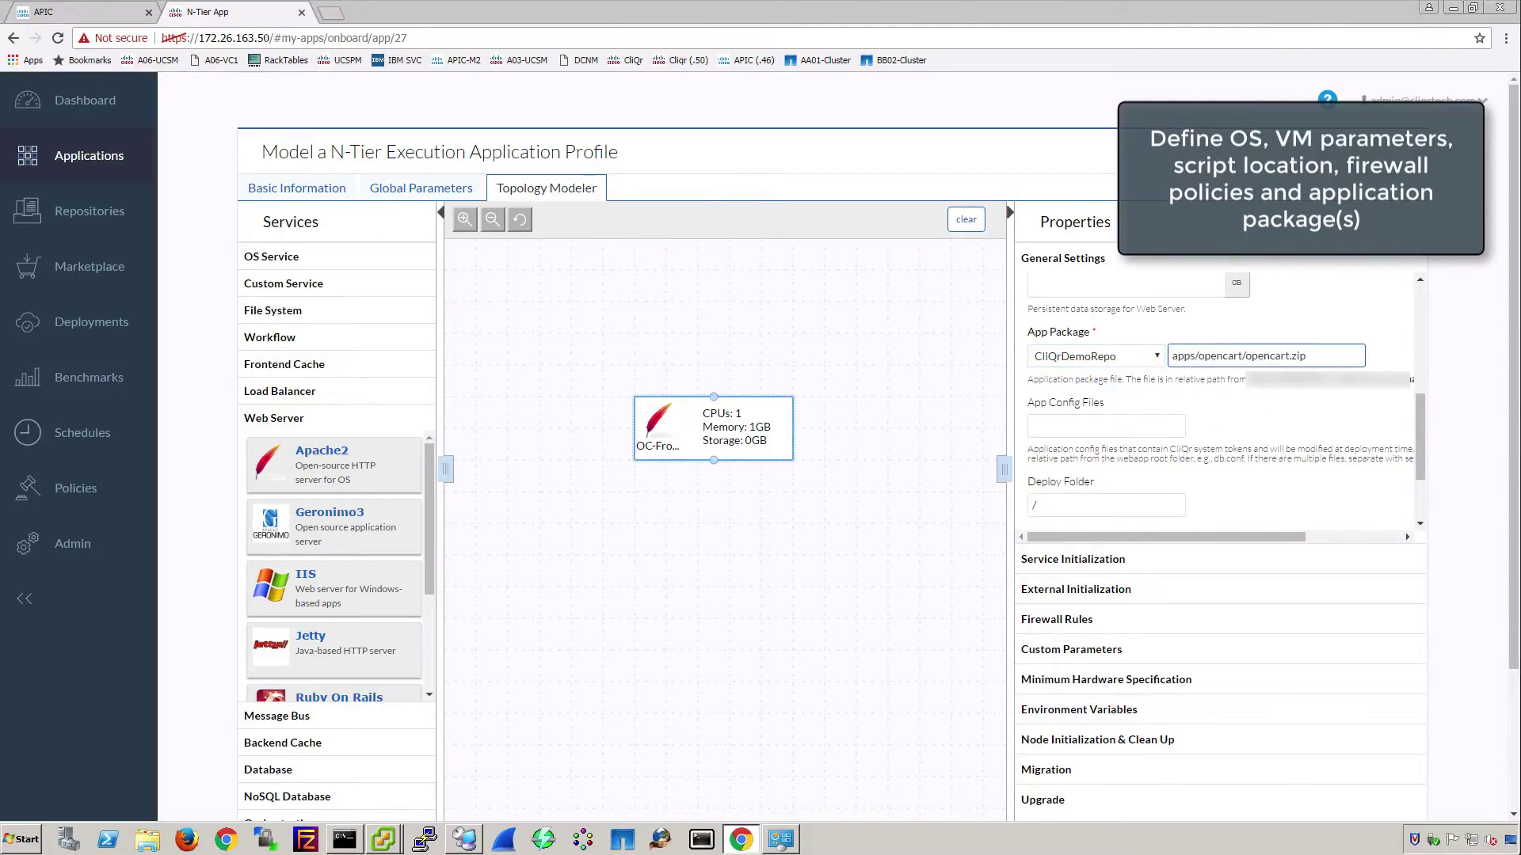
Step: Set the pre-start script to the OpenCart install script from CliQrDemoRepo
{"action": "scroll", "coordinate": [1194, 421], "scroll_direction": "down", "scroll_amount": 2}
{"action": "left_click", "coordinate": [1204, 559]}
{"action": "left_click", "coordinate": [1093, 401]}
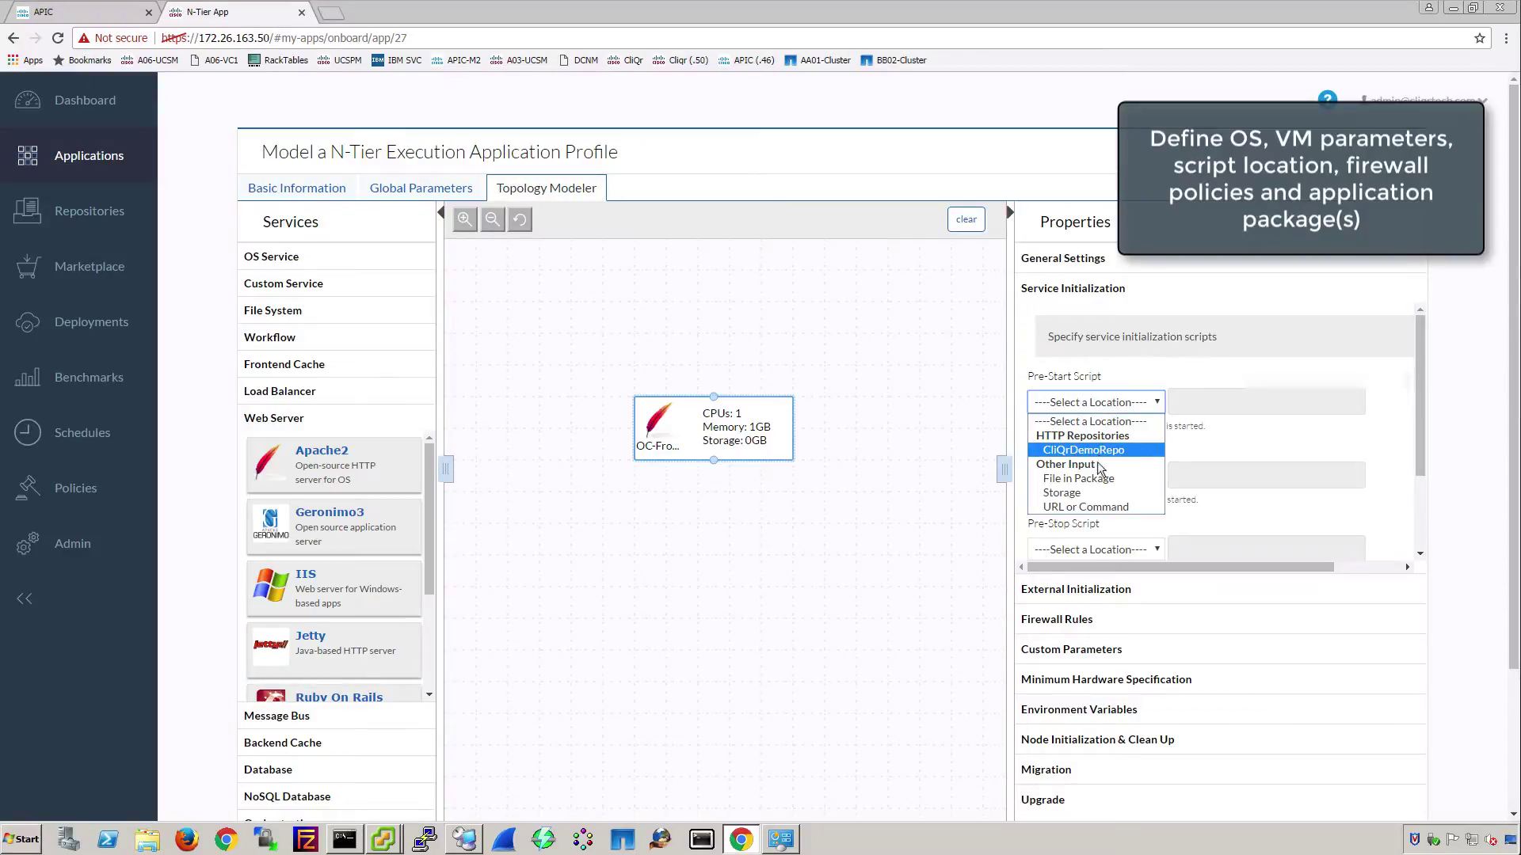
{"action": "left_click", "coordinate": [1085, 445]}
{"action": "left_click", "coordinate": [1197, 402]}
{"action": "right_click", "coordinate": [1200, 404]}
{"action": "left_click", "coordinate": [1224, 487]}
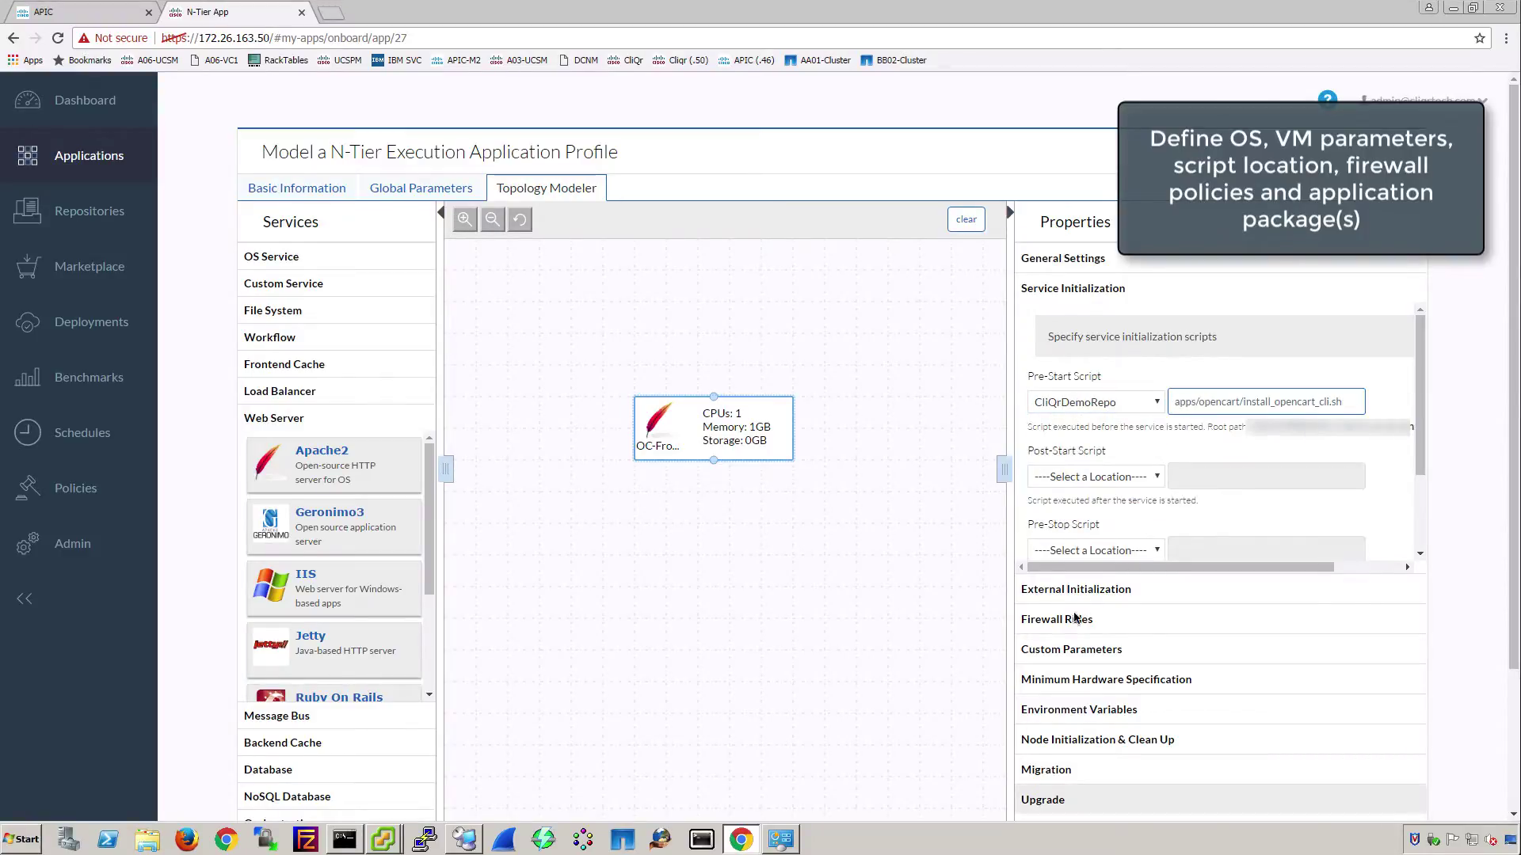
Step: Add a port 22 firewall rule for 0.0.0.0/ and link a new MySQL tier to the front end
{"action": "left_click", "coordinate": [1077, 619]}
{"action": "left_click", "coordinate": [1322, 468]}
{"action": "type", "text": "0.0.0.0/0"}
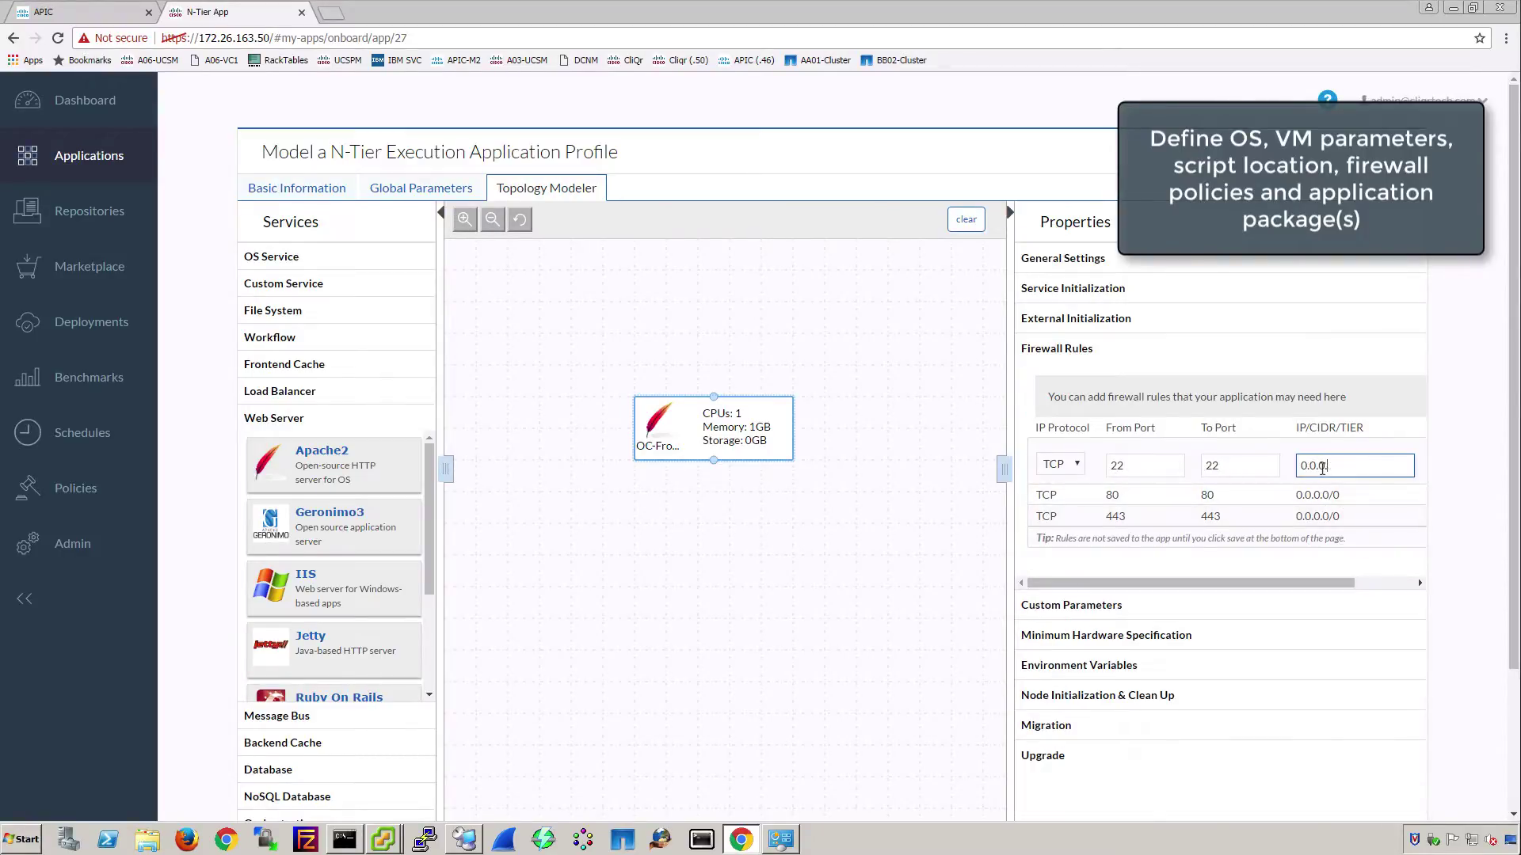
{"action": "key", "text": "Return"}
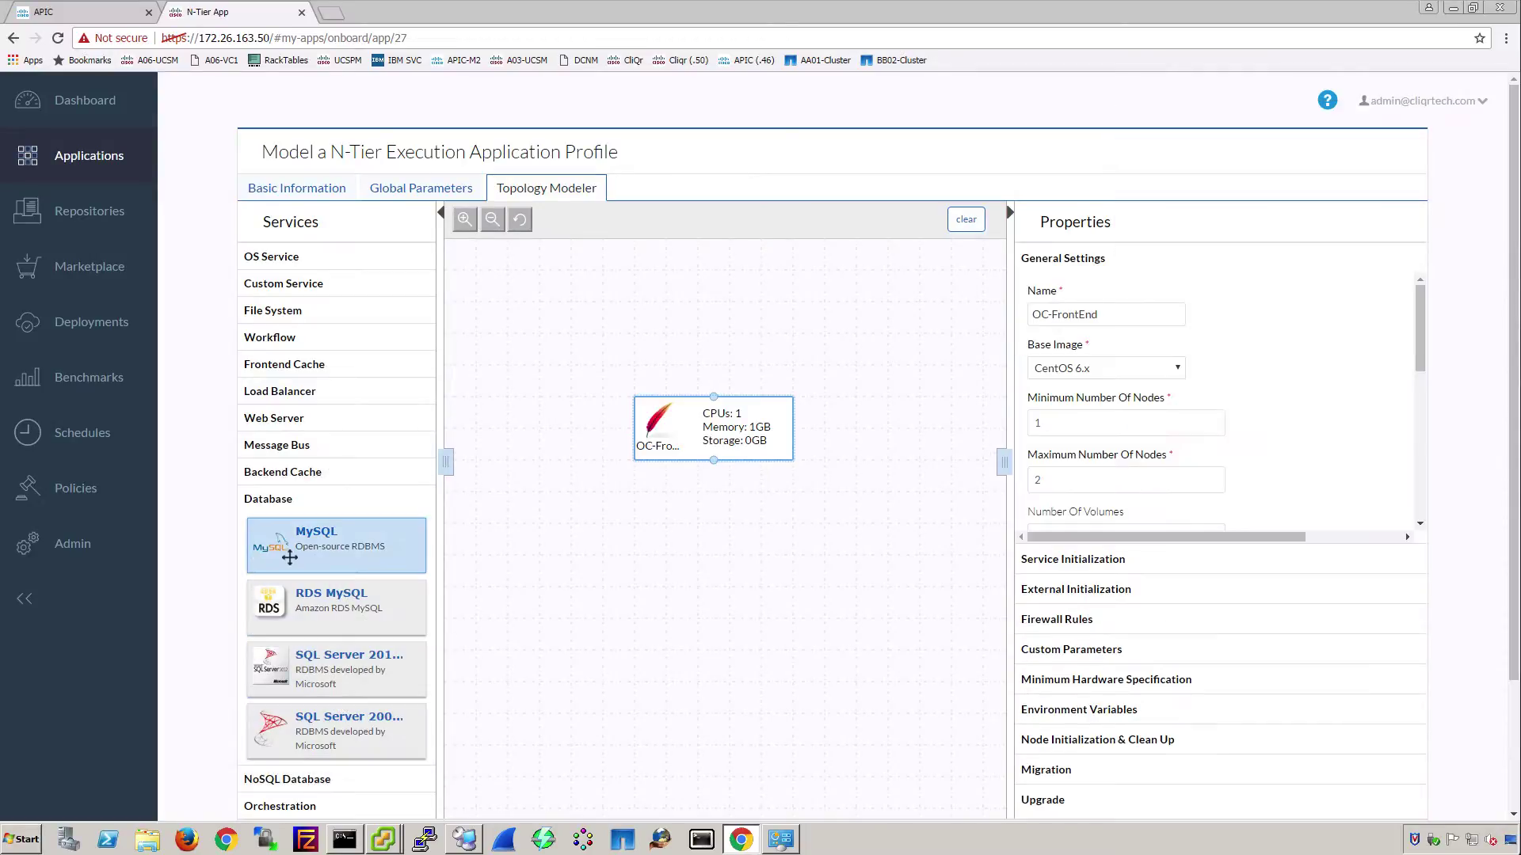
{"action": "left_click_drag", "start_coordinate": [289, 558], "coordinate": [640, 534]}
{"action": "left_click_drag", "start_coordinate": [667, 468], "coordinate": [721, 531]}
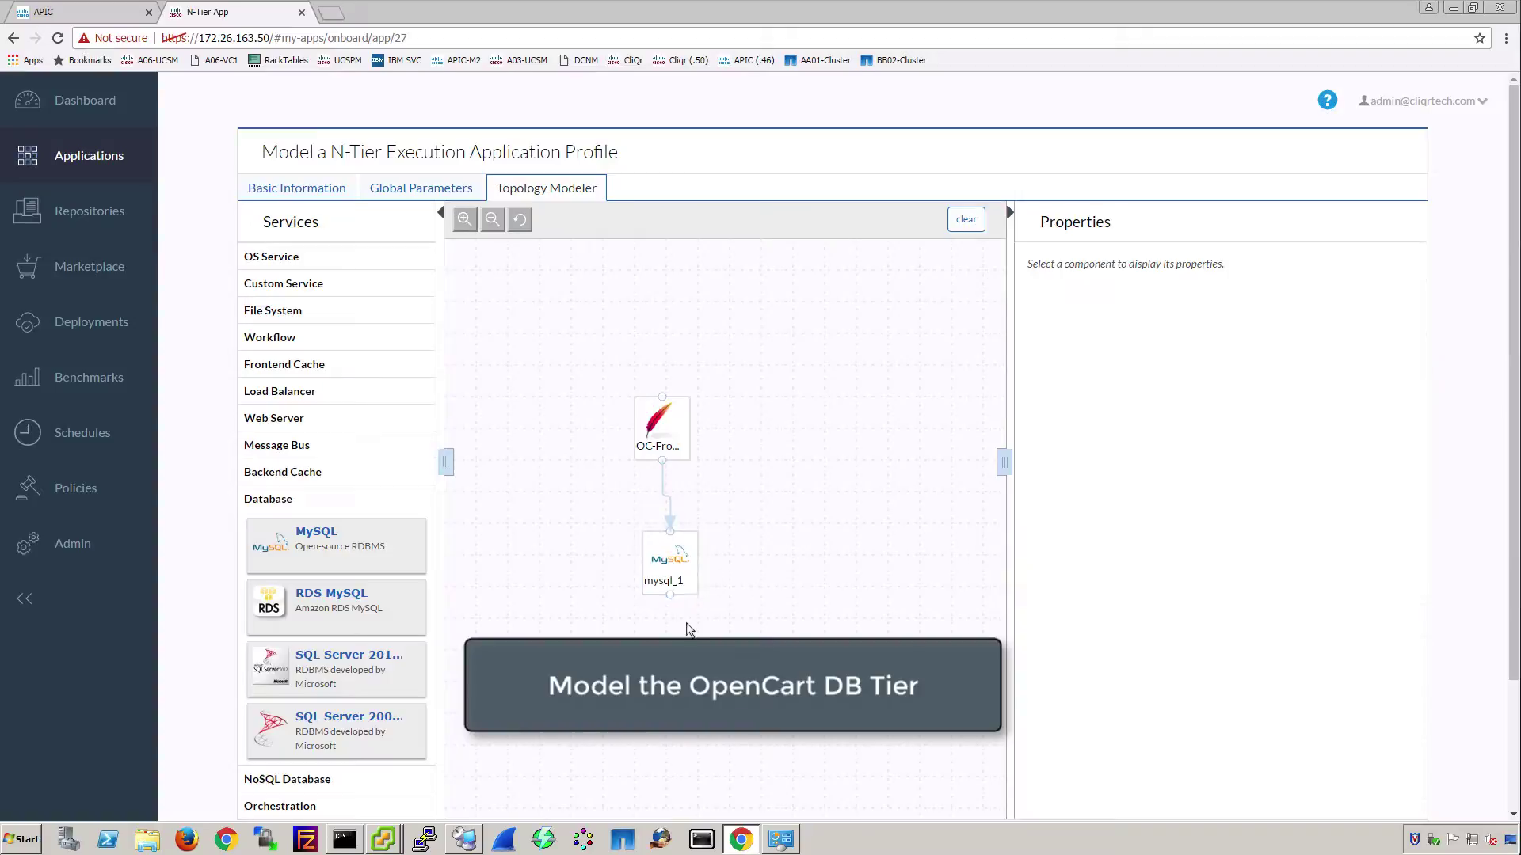
Step: Rename the MySQL tier to OC-Backend and give it the CentOS 6.x base image
{"action": "left_click", "coordinate": [682, 567]}
{"action": "double_click", "coordinate": [1034, 317]}
{"action": "type", "text": "O"}
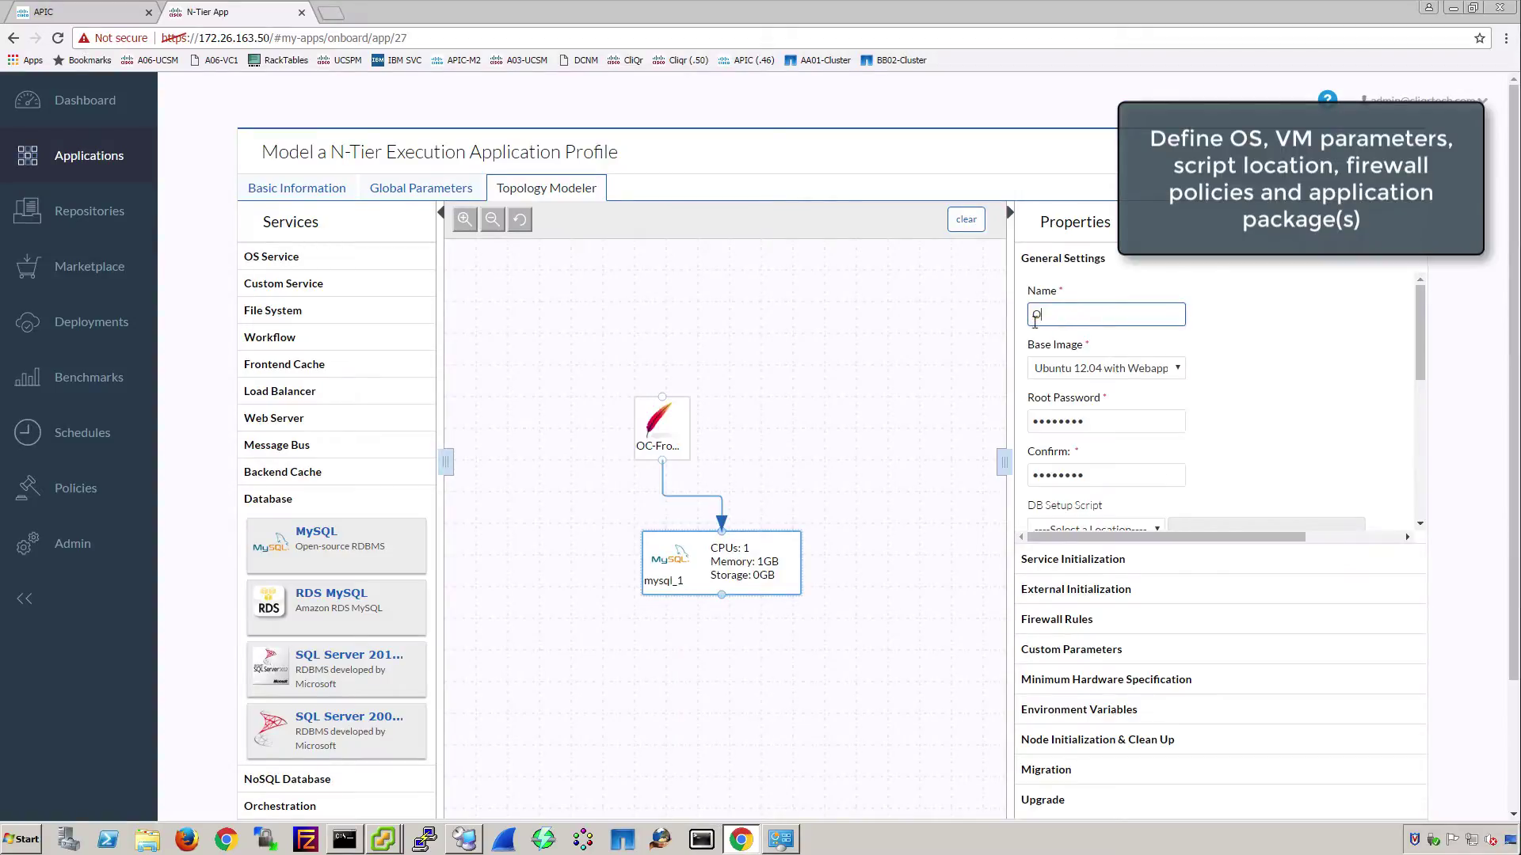
{"action": "type", "text": "C-Backend"}
{"action": "left_click", "coordinate": [1095, 369]}
{"action": "left_click", "coordinate": [1094, 398]}
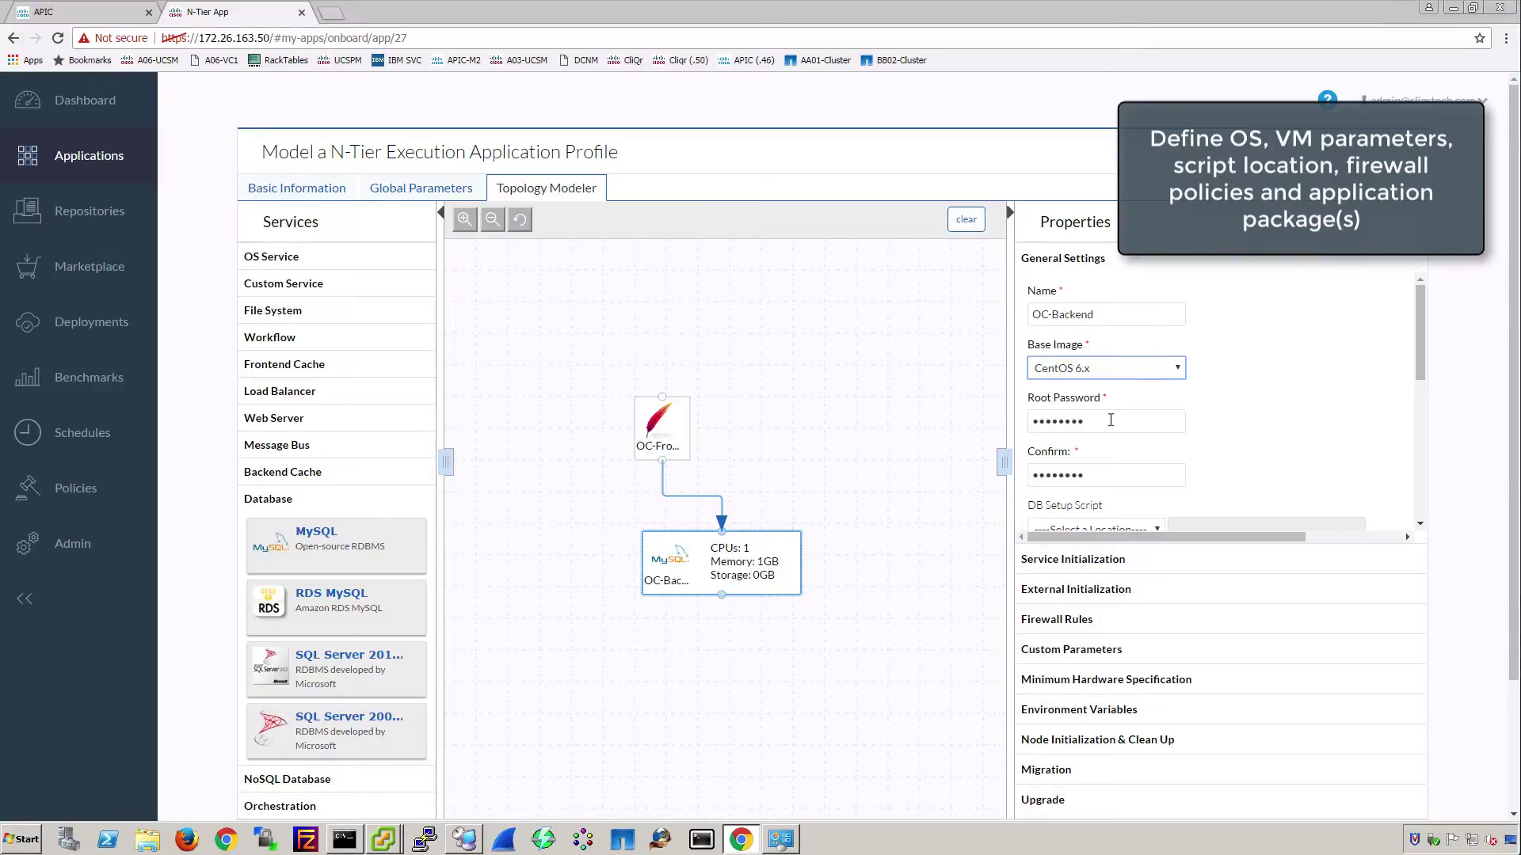
Step: Set Number Of Volumes to 1 and Default Volume Size to 10
{"action": "scroll", "coordinate": [1111, 420], "scroll_direction": "down", "scroll_amount": 3}
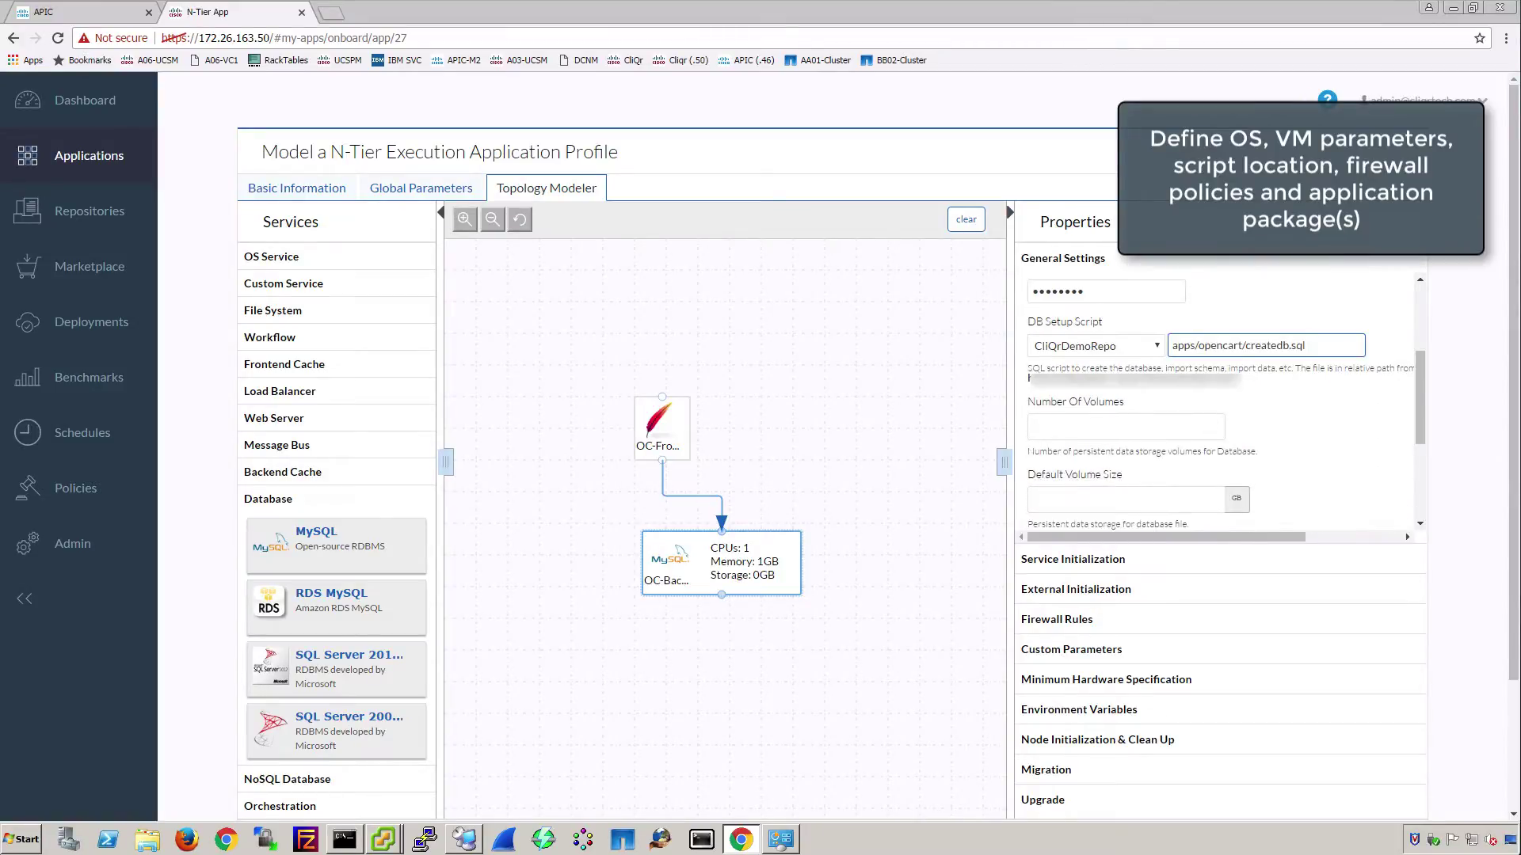
{"action": "left_click", "coordinate": [1059, 424]}
{"action": "type", "text": "1"}
{"action": "left_click", "coordinate": [1067, 498]}
{"action": "type", "text": "10"}
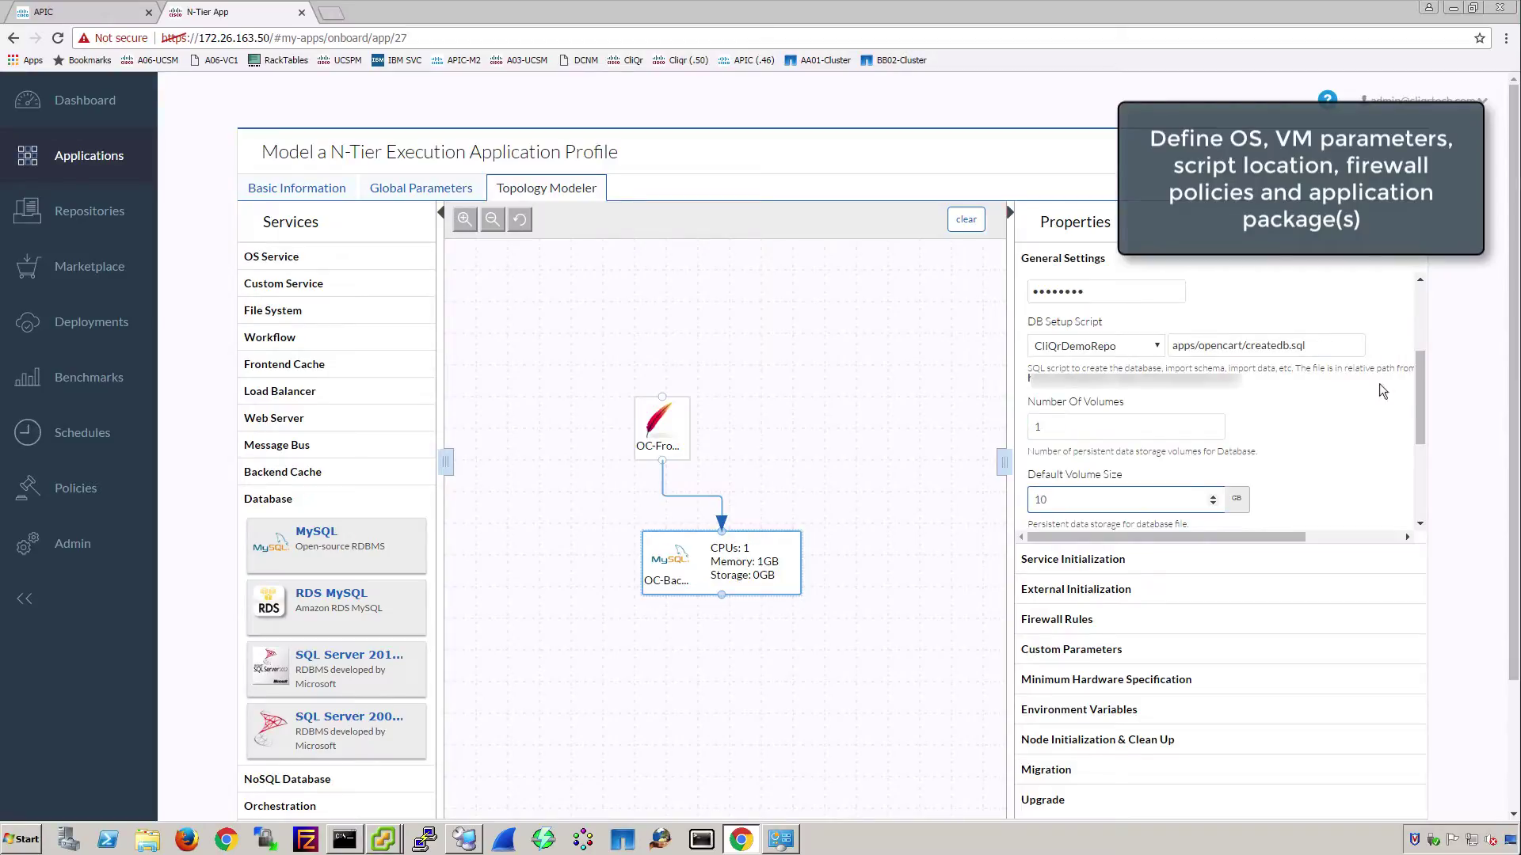
{"action": "scroll", "coordinate": [1416, 408], "scroll_direction": "down", "scroll_amount": 3}
Step: Give the application version 1.0 and the description 'LAMP stack eCommerce platform'
{"action": "left_click", "coordinate": [305, 189]}
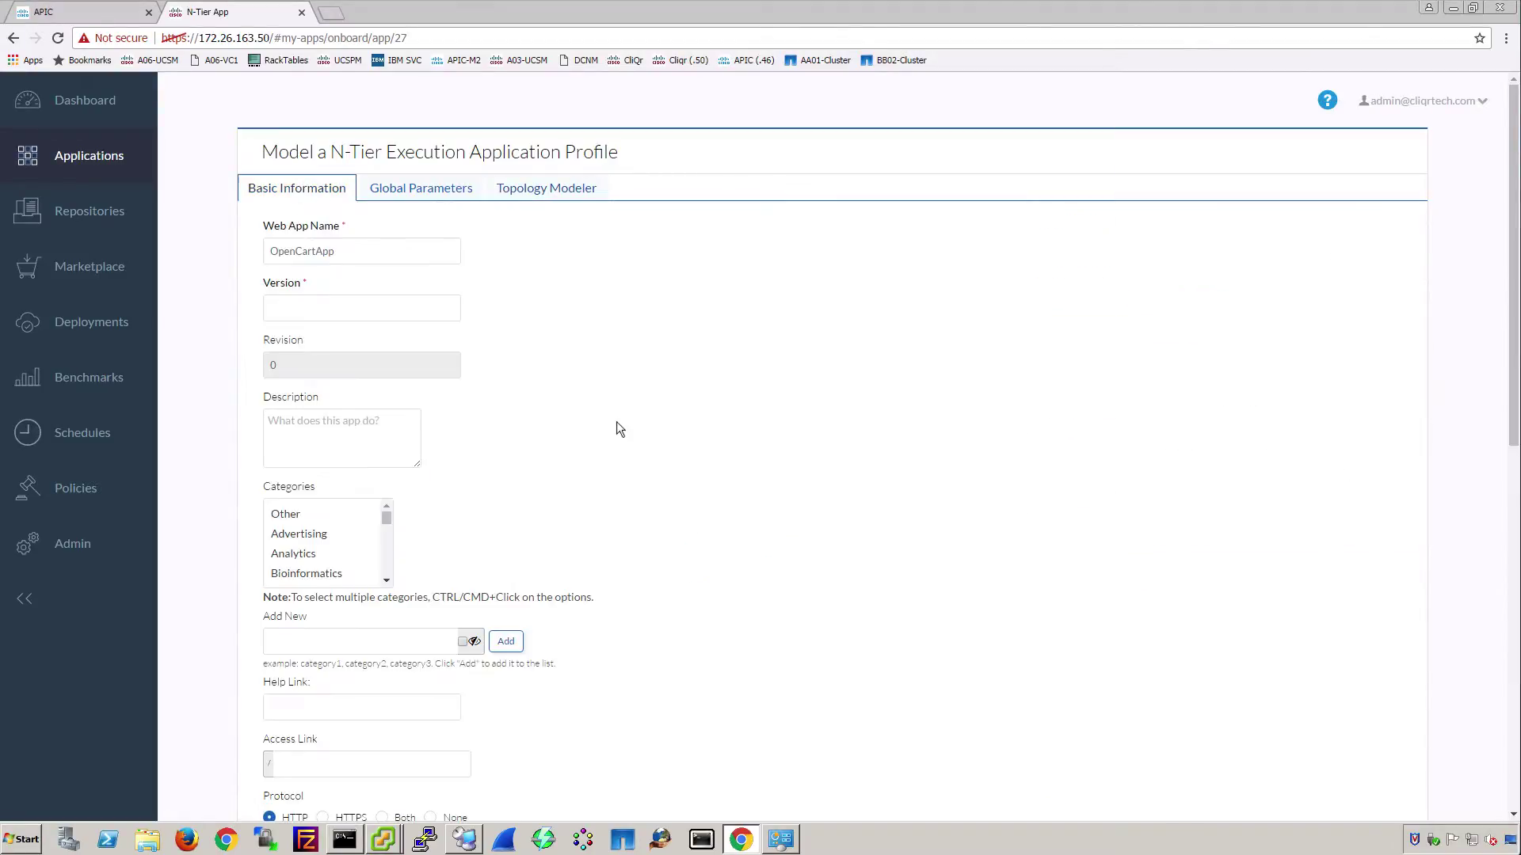
{"action": "left_click", "coordinate": [342, 313]}
{"action": "type", "text": "1.0"}
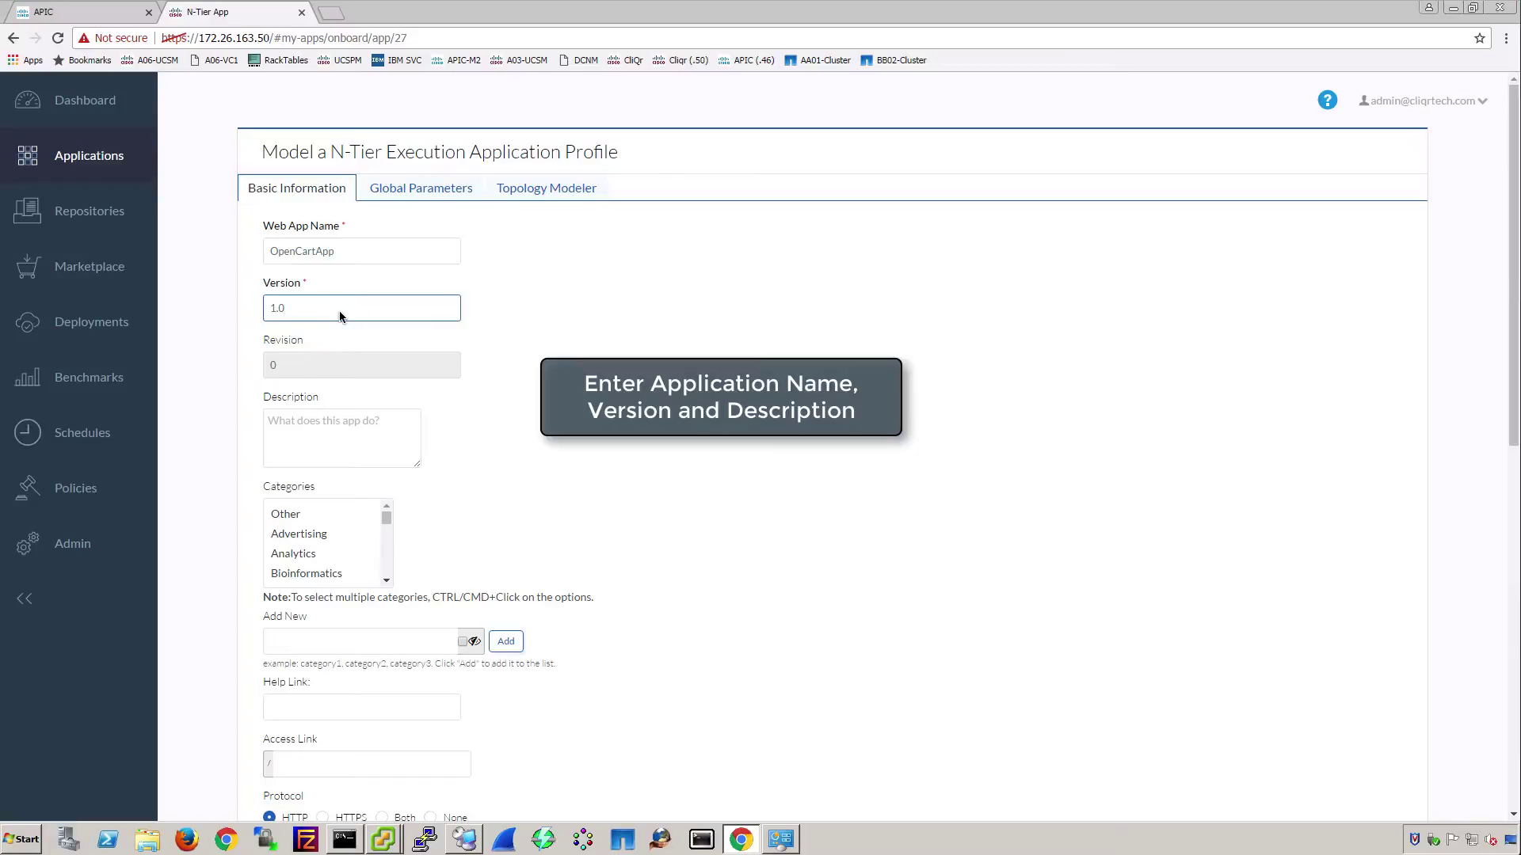
{"action": "left_click", "coordinate": [314, 433]}
{"action": "type", "text": "LAMP stack e"}
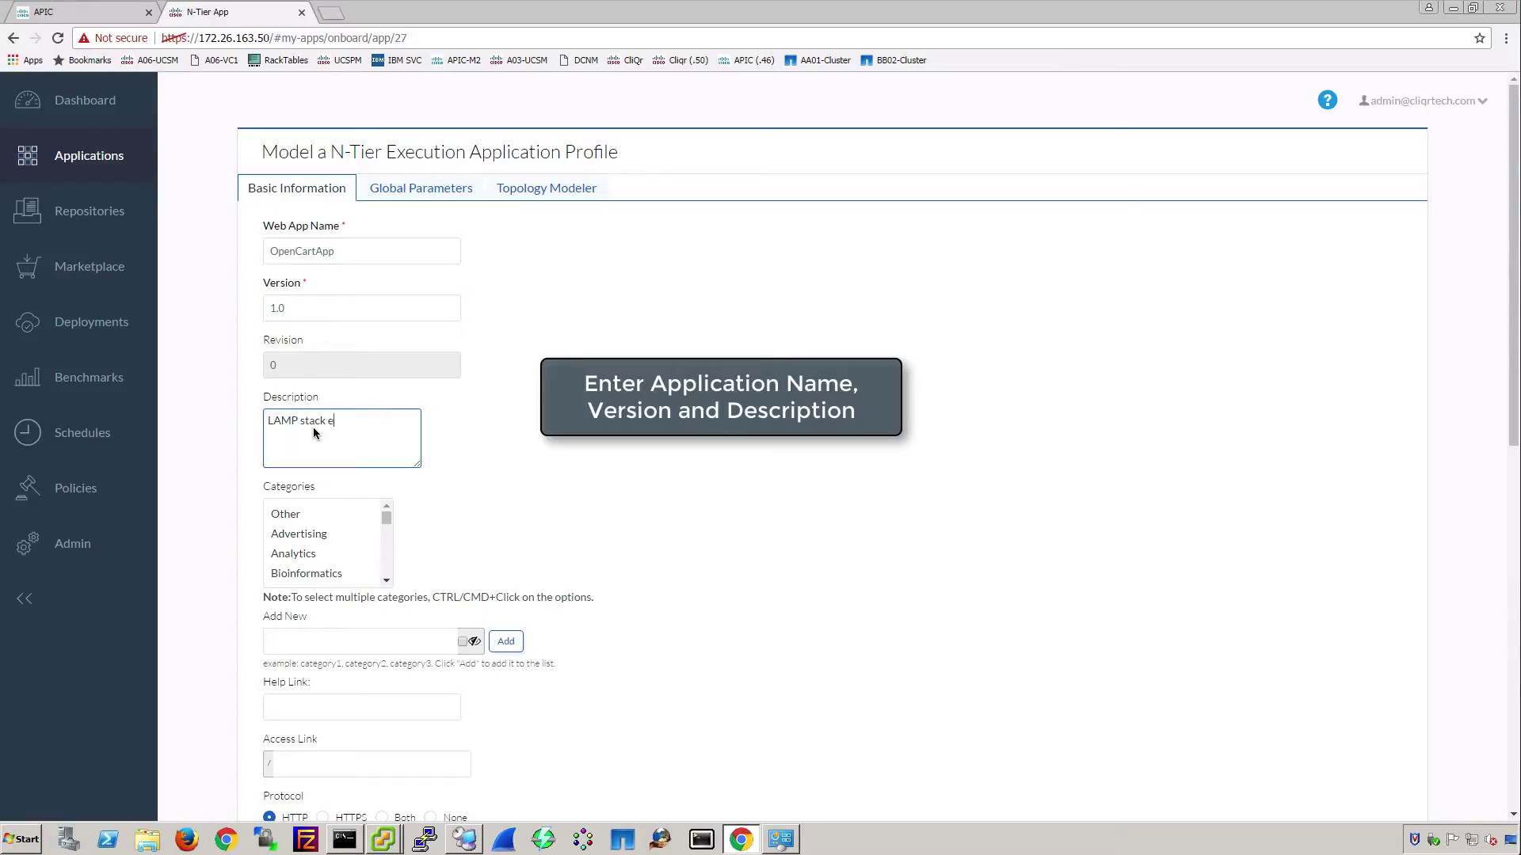
{"action": "type", "text": "Commerce platform"}
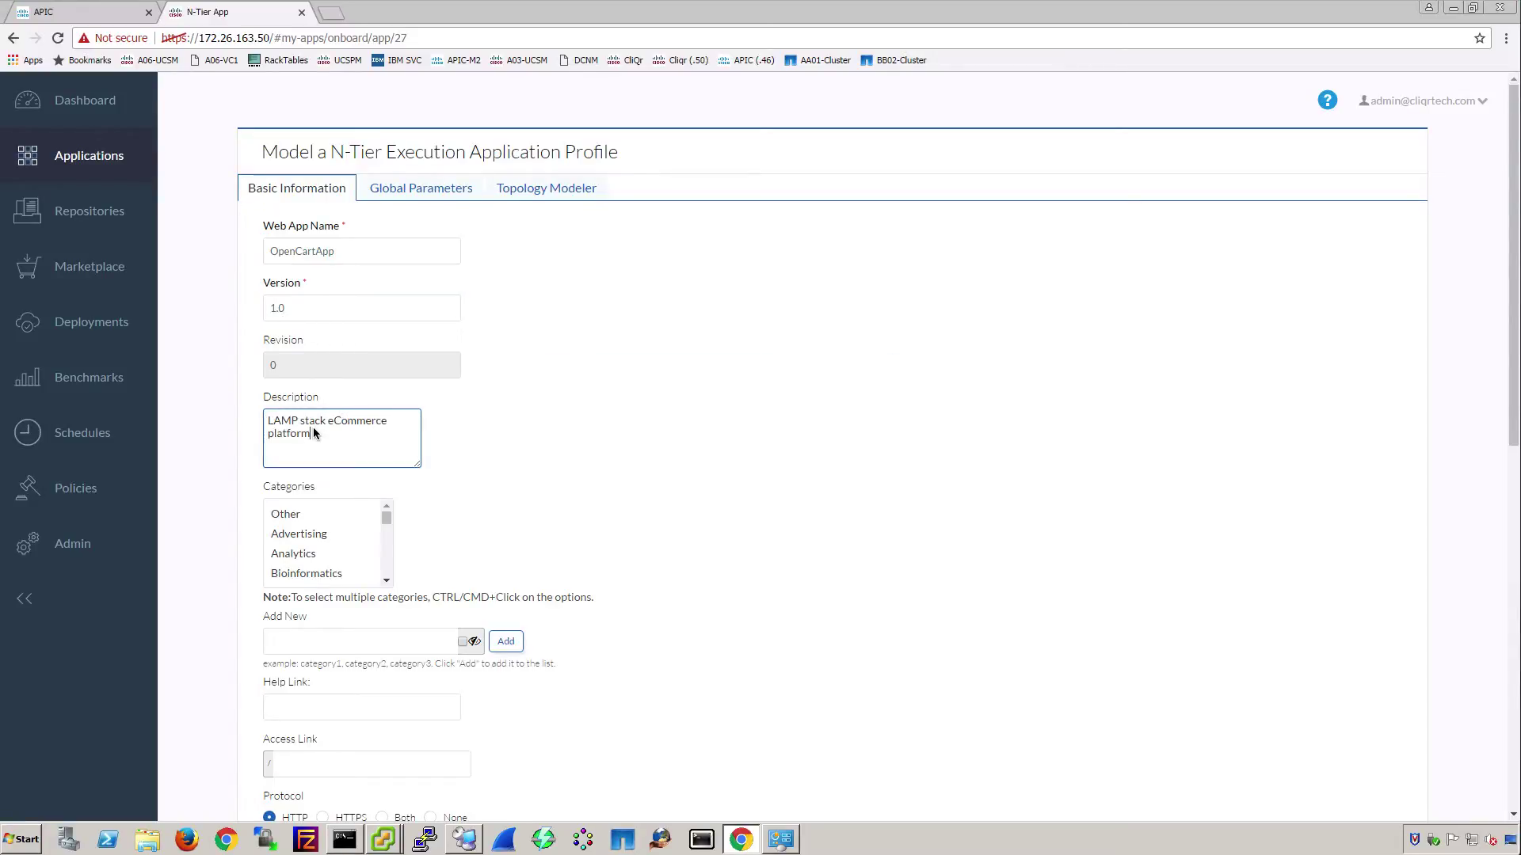
Step: Add global parameter cliqrIgnoreAppFailure displayed as IgnoreFailure, then save the blueprint as an app
{"action": "left_click", "coordinate": [408, 190]}
{"action": "left_click", "coordinate": [364, 347]}
{"action": "right_click", "coordinate": [364, 346]}
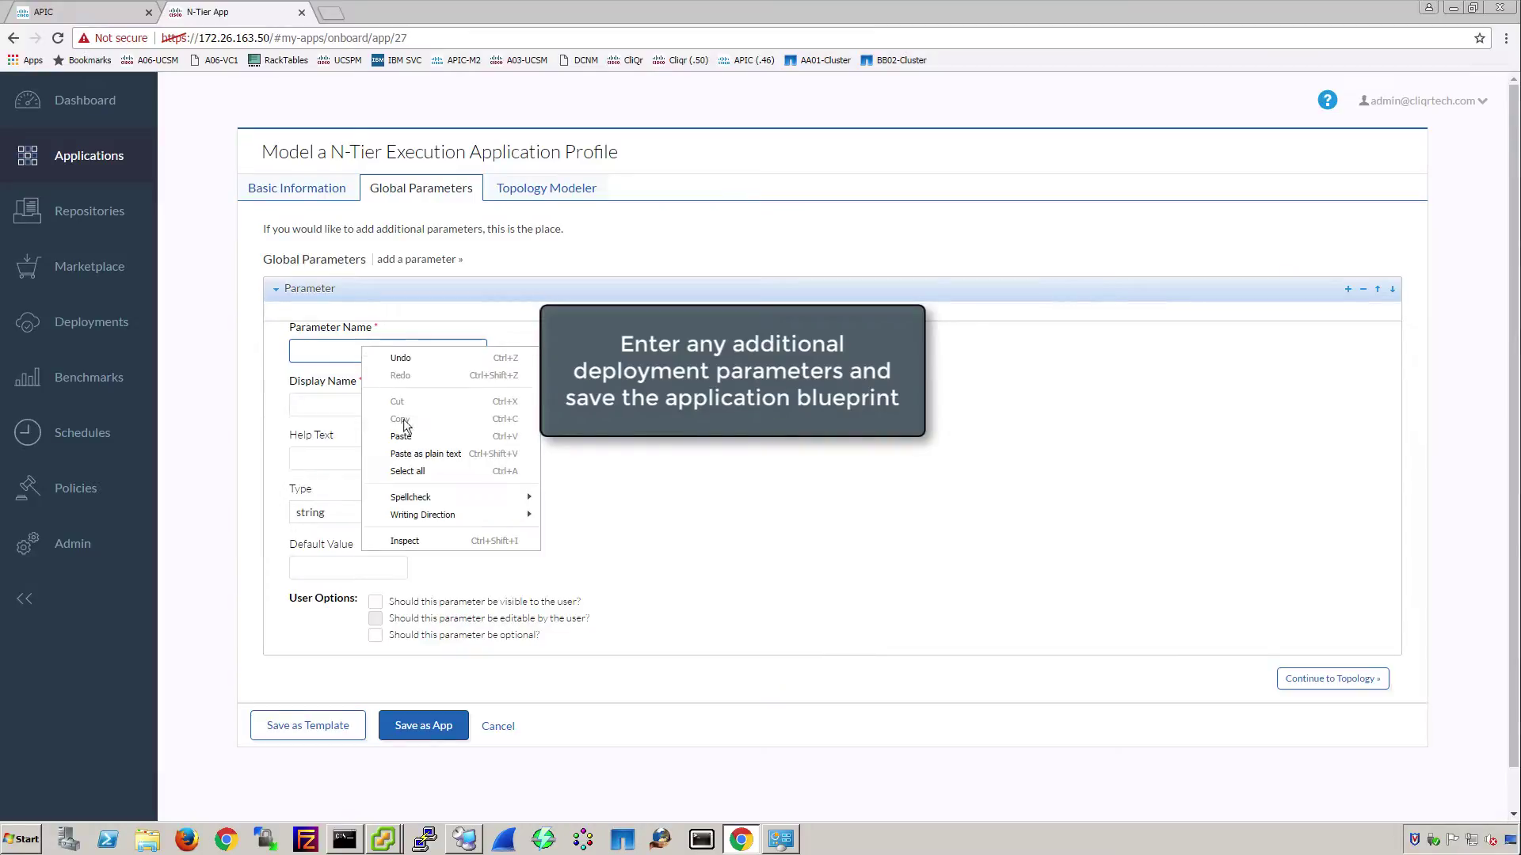
{"action": "left_click", "coordinate": [401, 437]}
{"action": "key", "text": "Tab"}
{"action": "type", "text": "IgnoreFailure"}
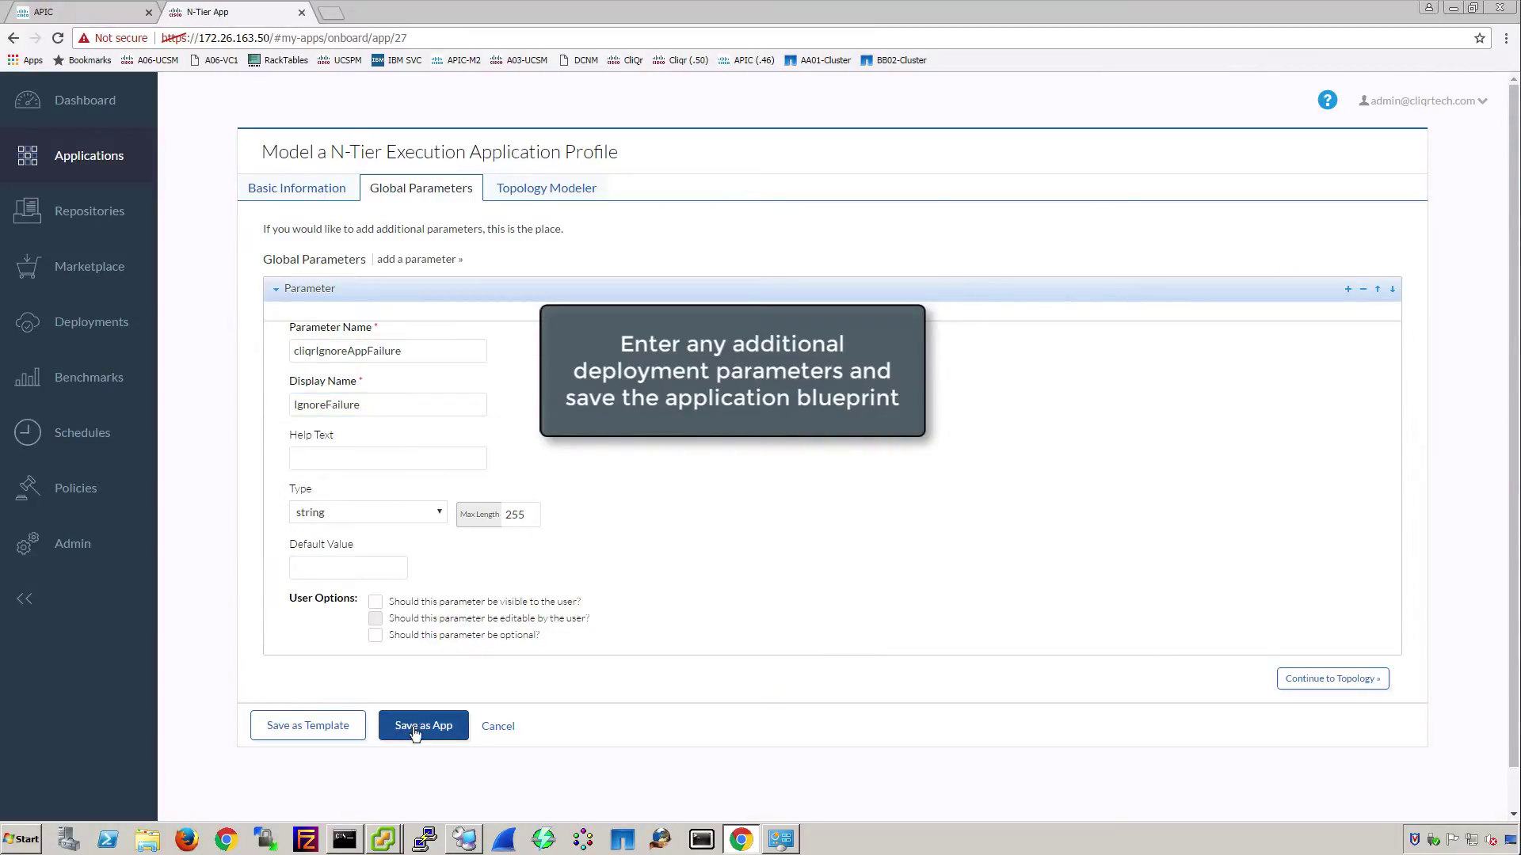
{"action": "left_click", "coordinate": [414, 729]}
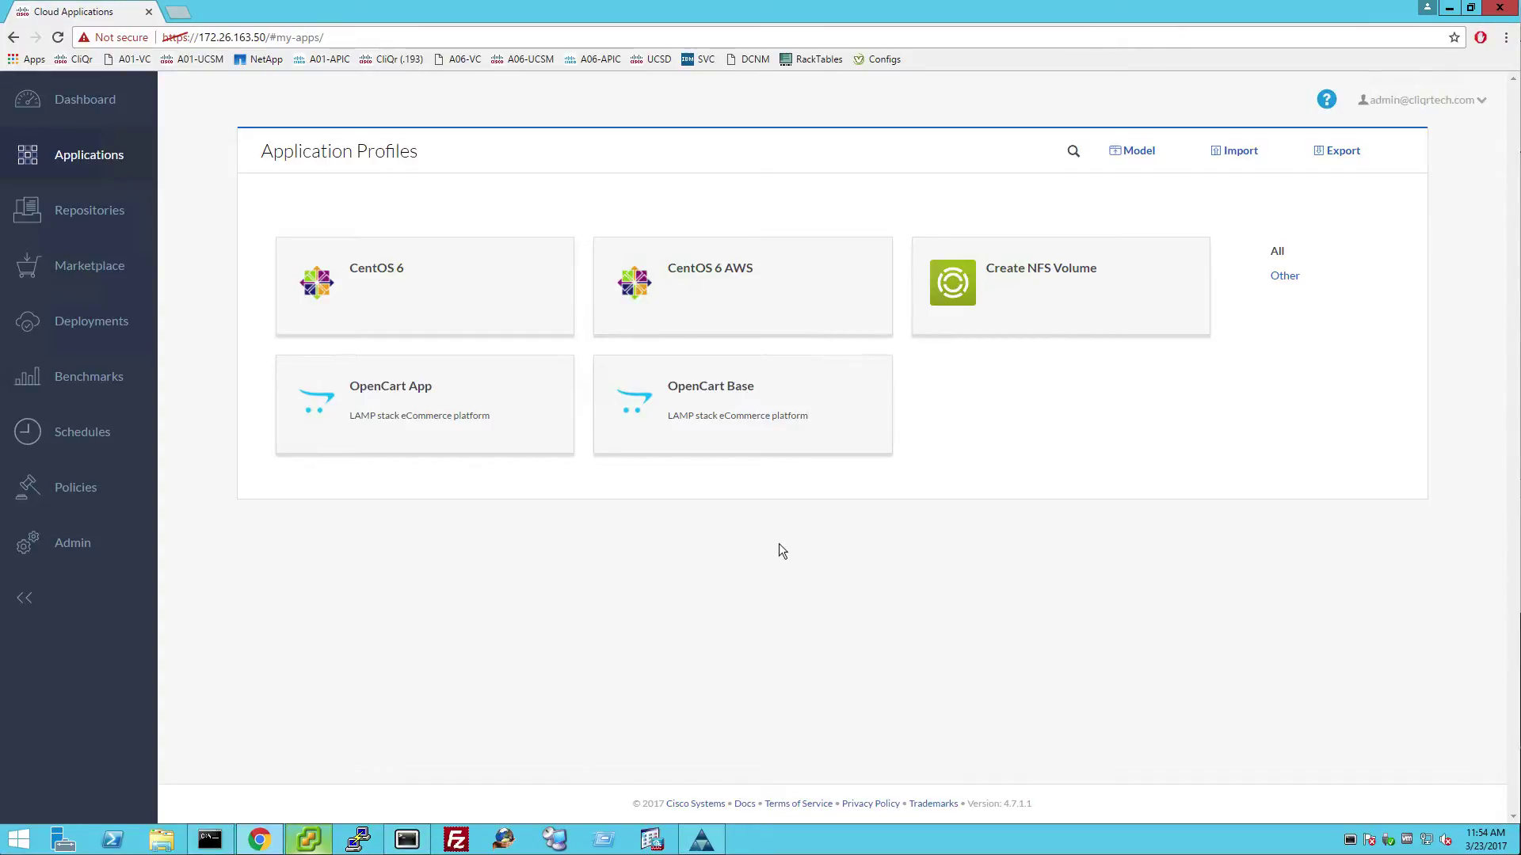
Step: Deploy OpenCart Base as OC-App-01 with the Production tag, accepting the tier and cloud settings
{"action": "left_click", "coordinate": [739, 395]}
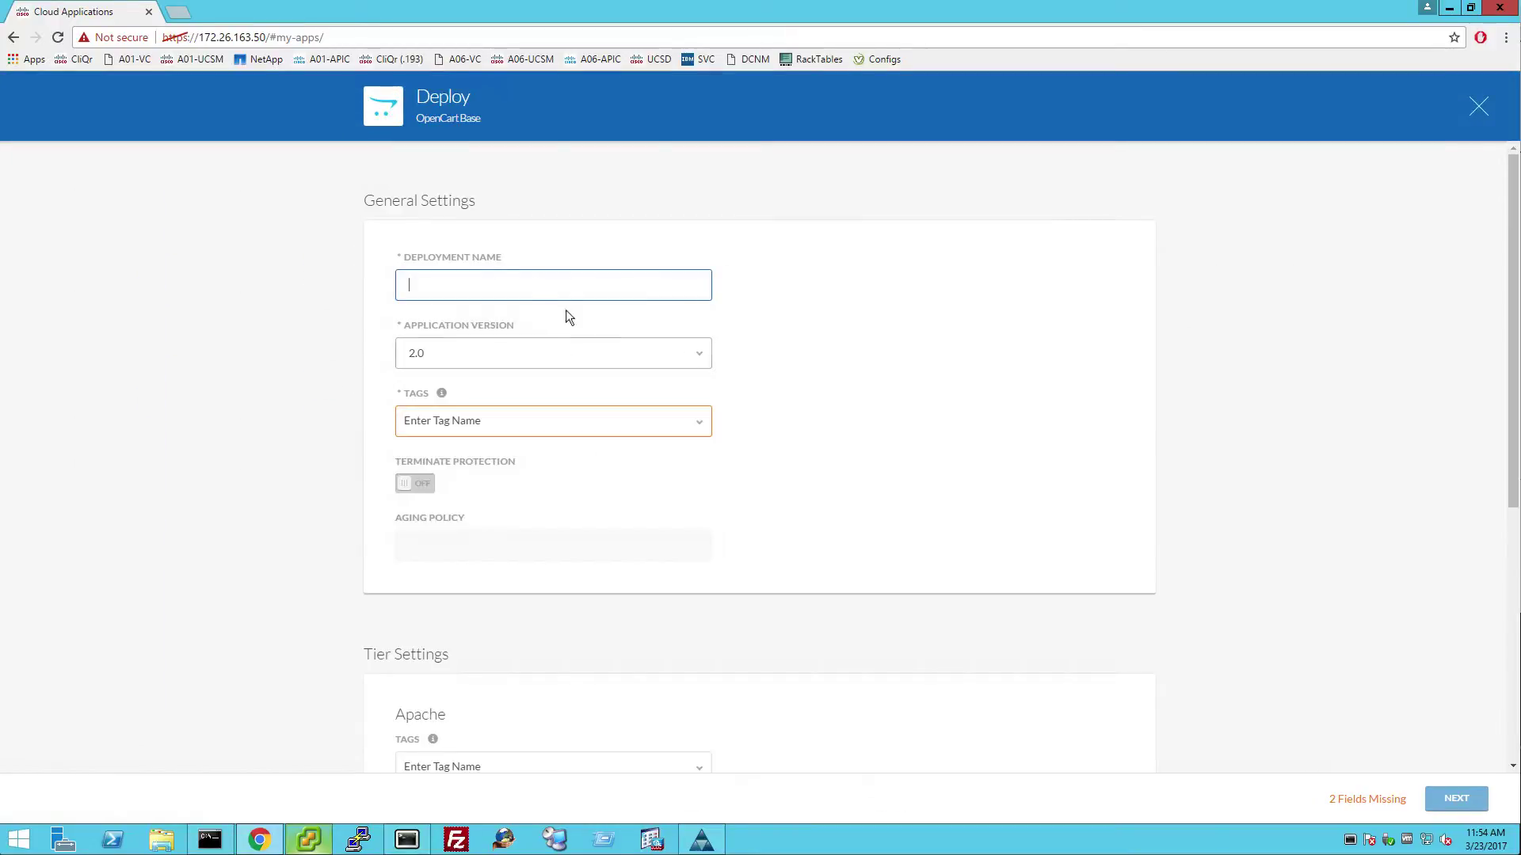
{"action": "type", "text": "OC"}
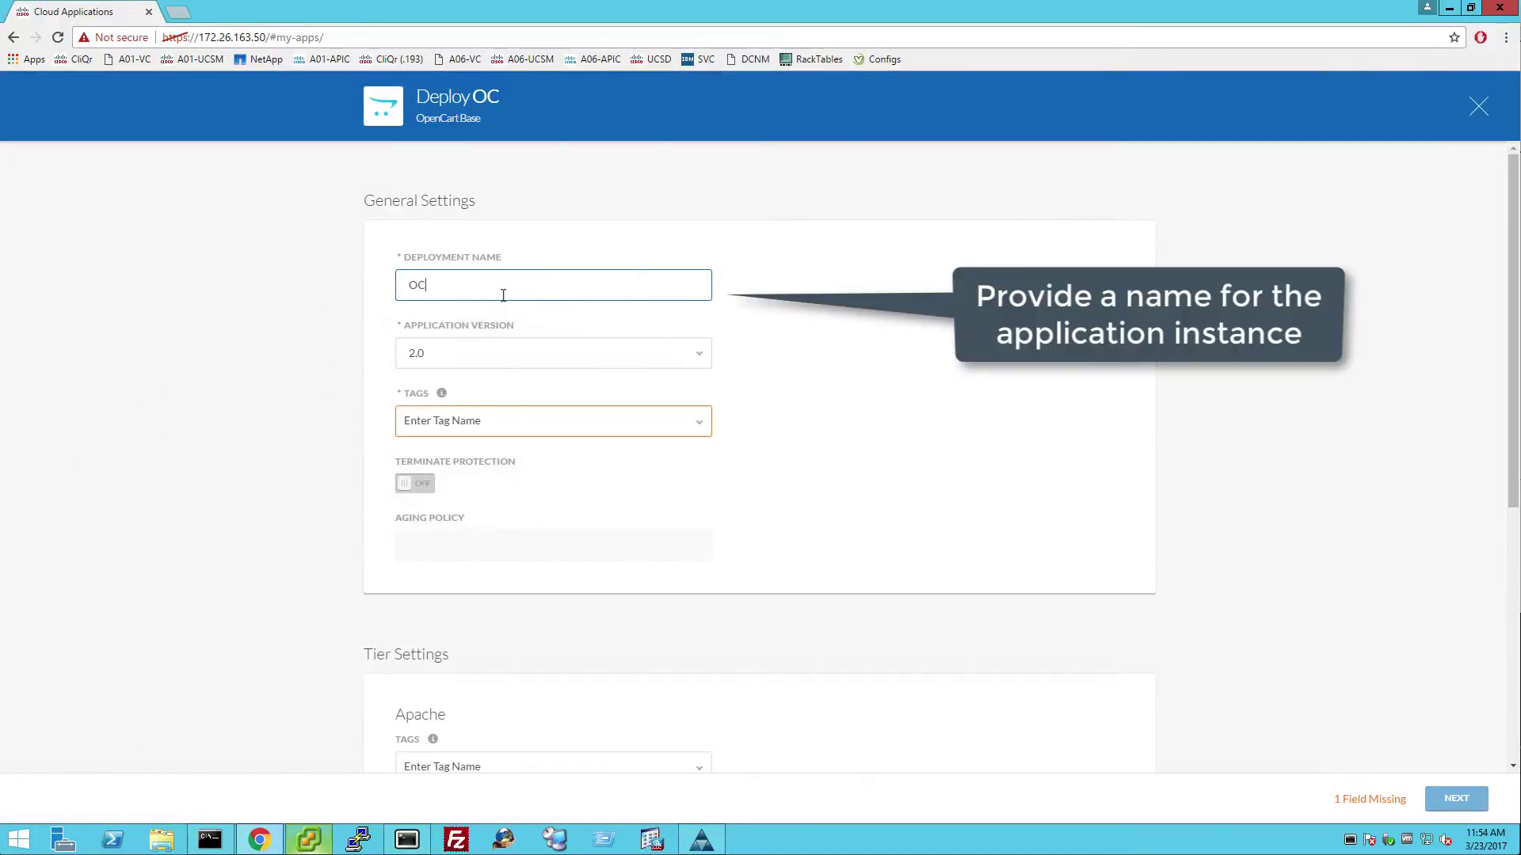
{"action": "type", "text": "-App-01"}
{"action": "left_click", "coordinate": [474, 420]}
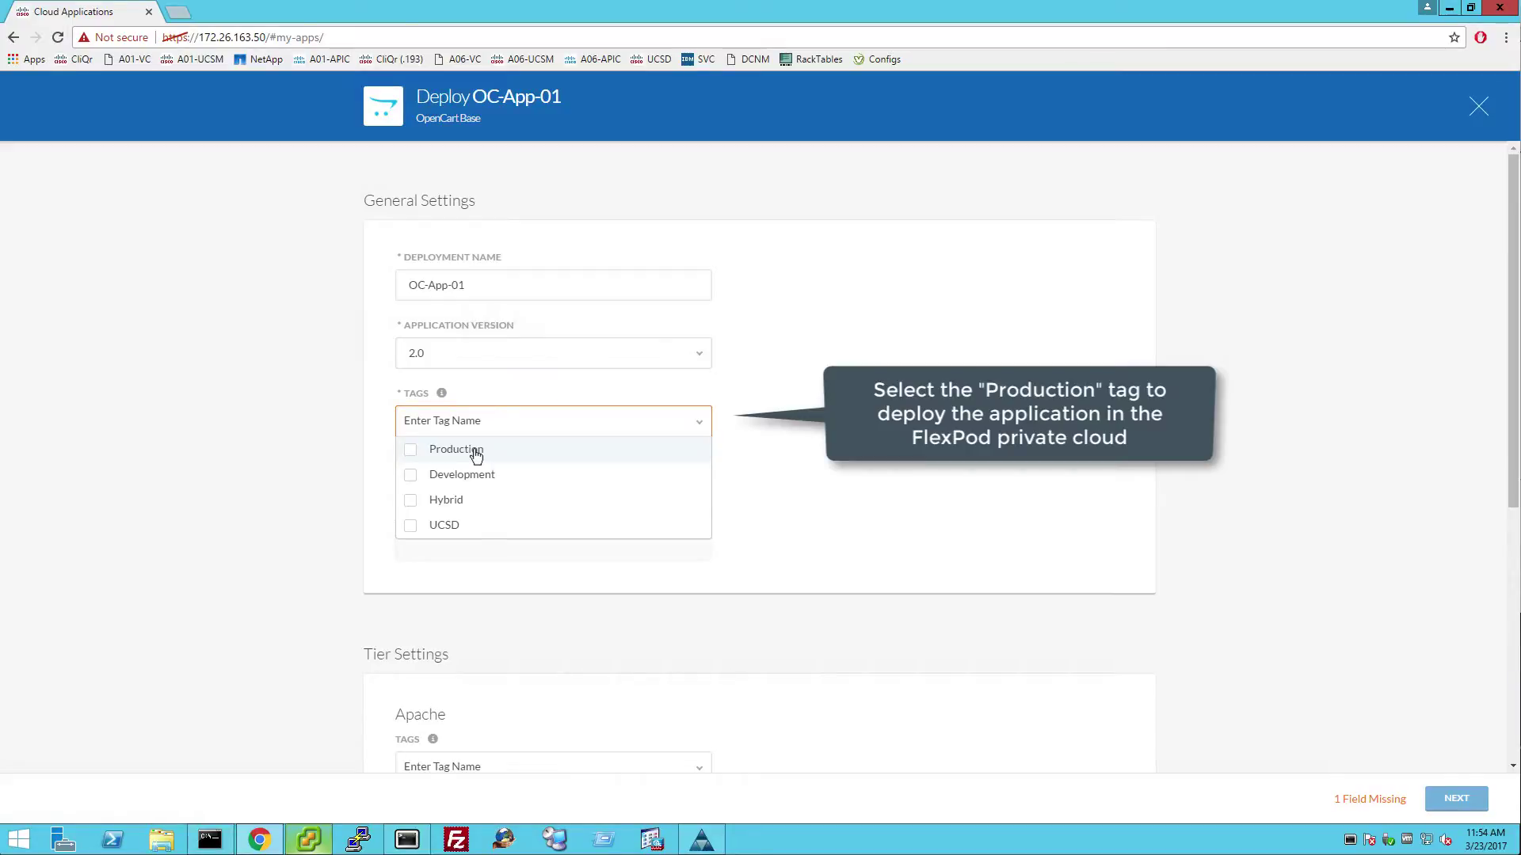
{"action": "left_click", "coordinate": [474, 452]}
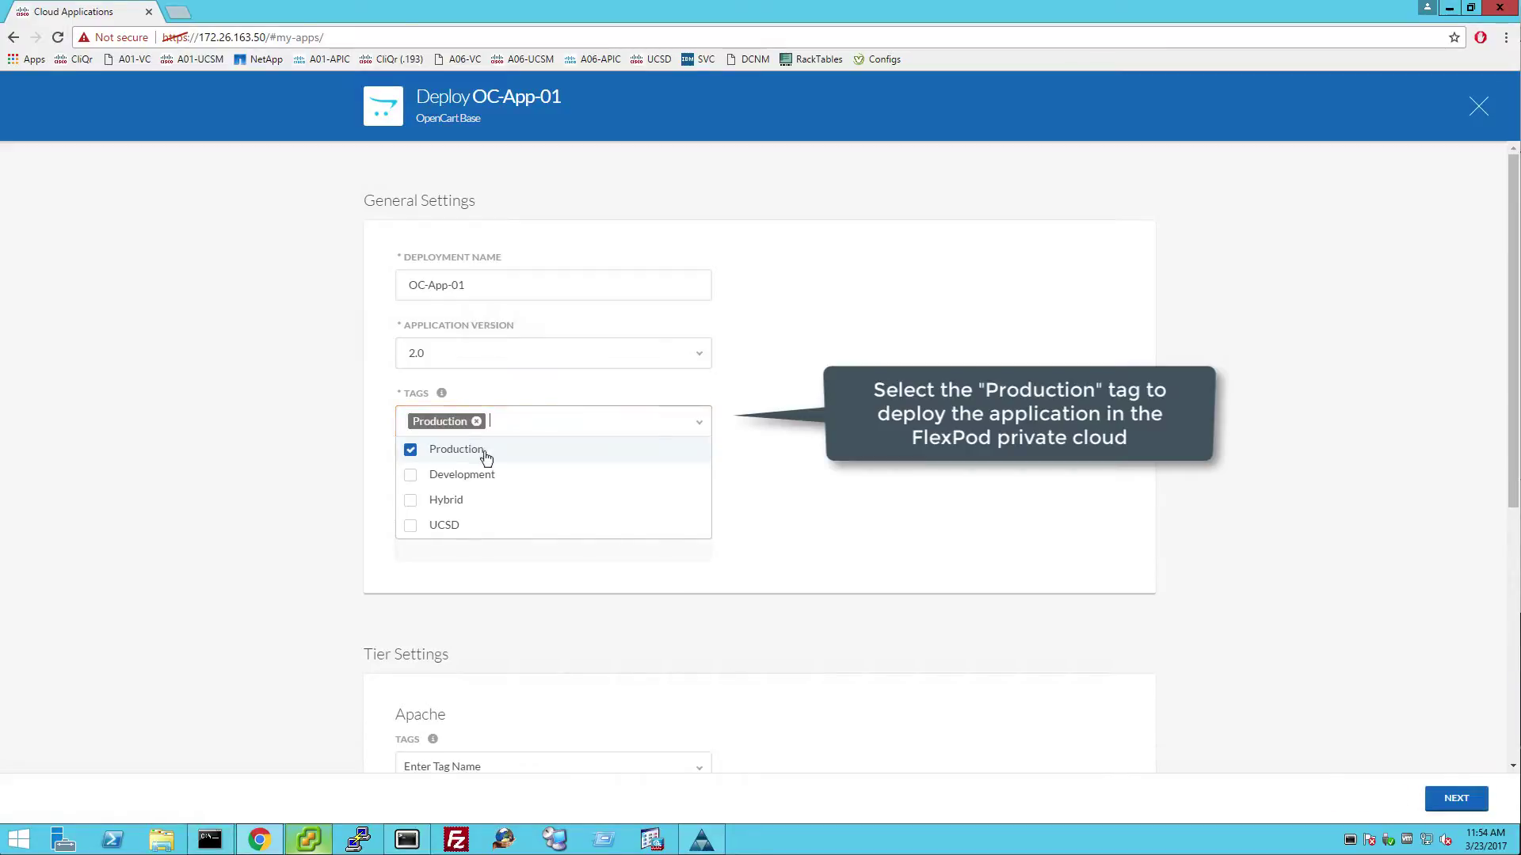
{"action": "left_click", "coordinate": [1470, 805]}
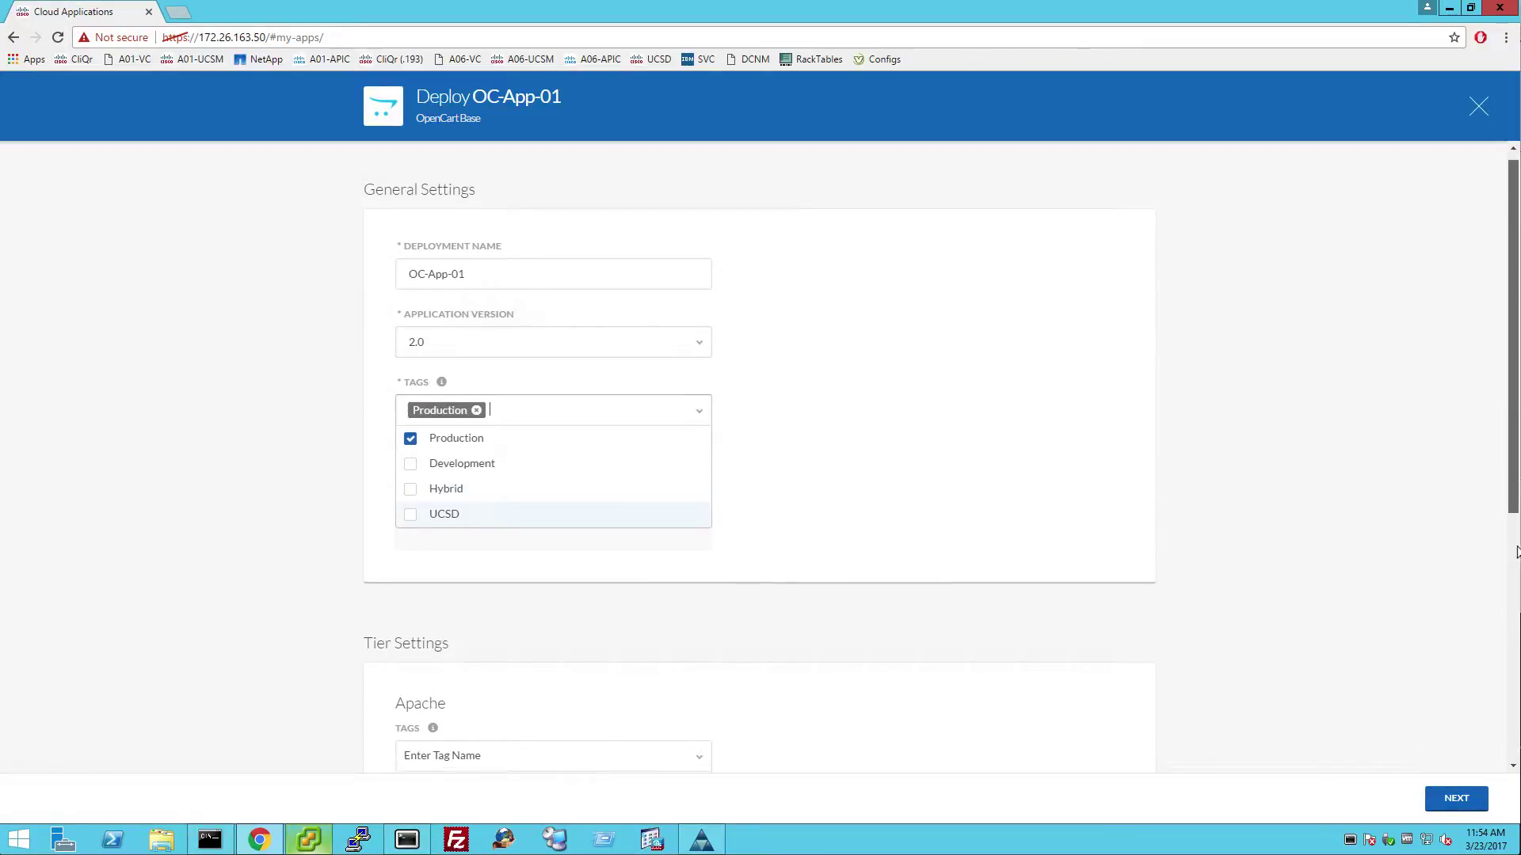
{"action": "left_click", "coordinate": [1485, 802]}
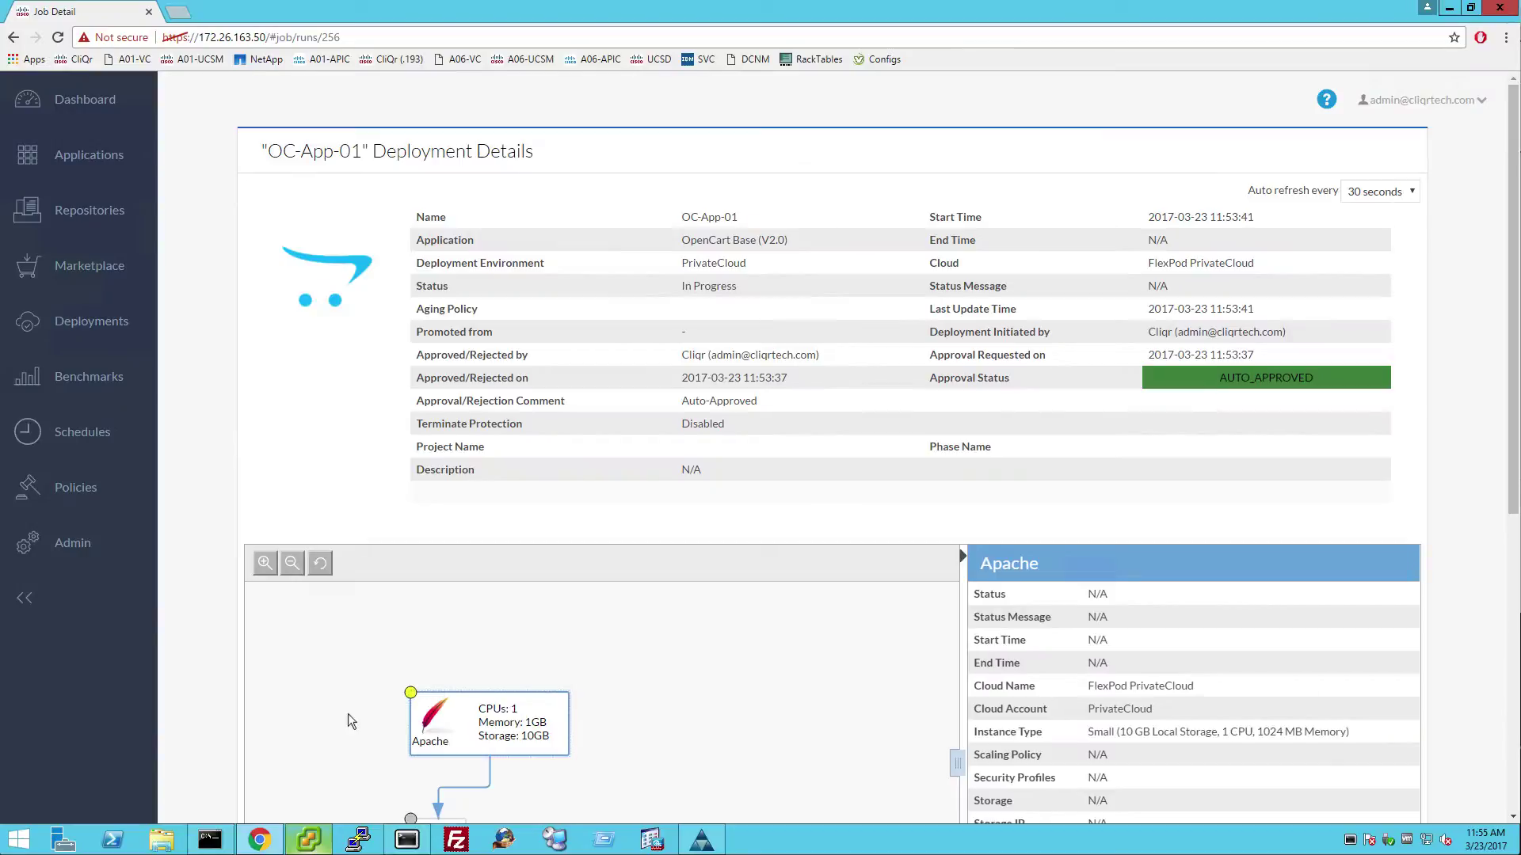
Step: Inspect the Database tier and its running VM's details
{"action": "left_click_drag", "start_coordinate": [1502, 457], "coordinate": [1499, 611]}
{"action": "left_click", "coordinate": [437, 582]}
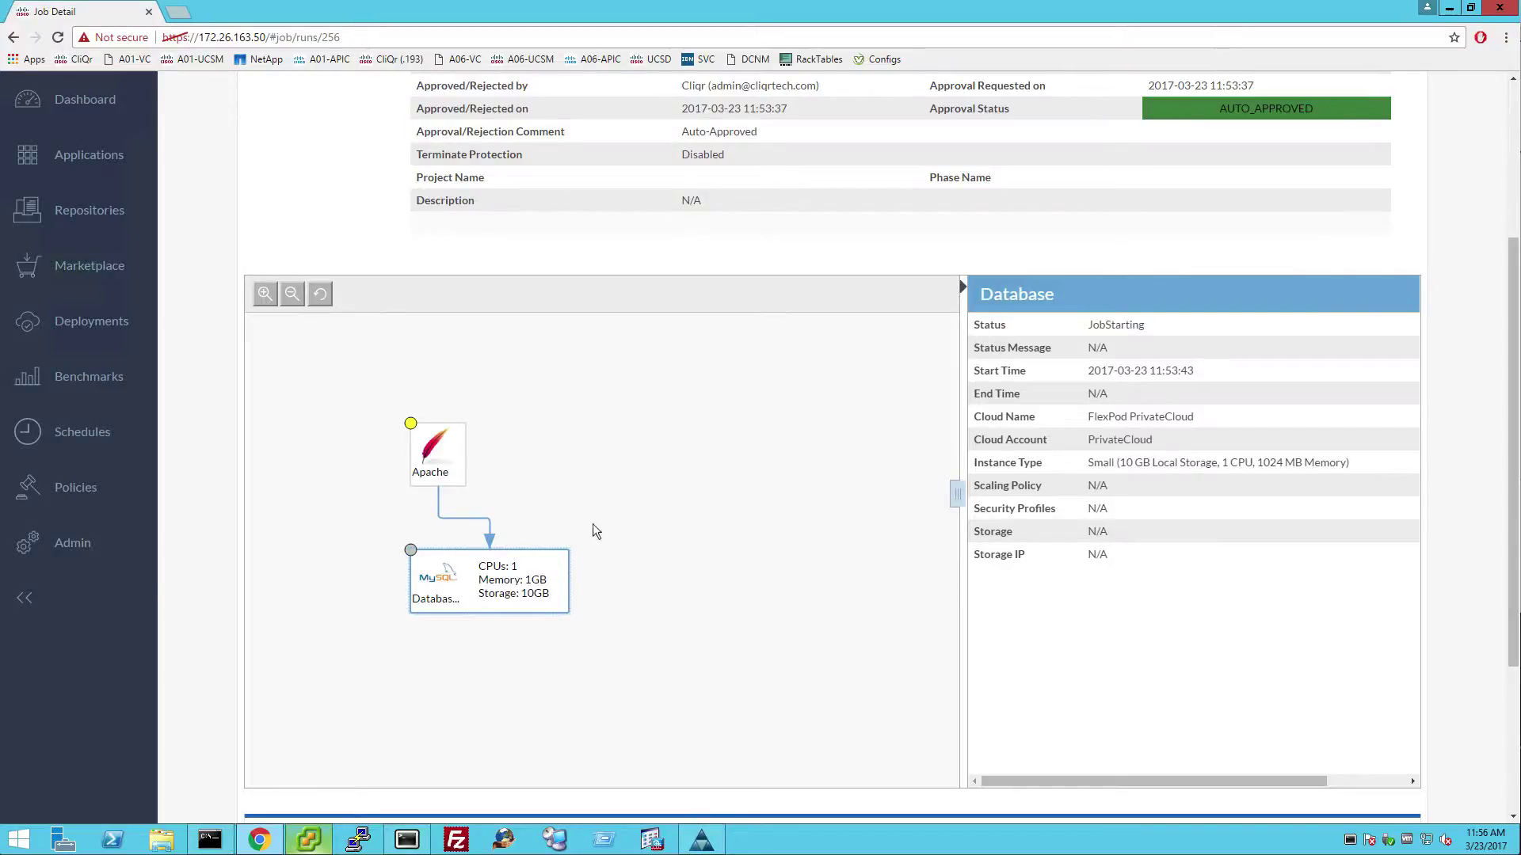
{"action": "left_click", "coordinate": [982, 606]}
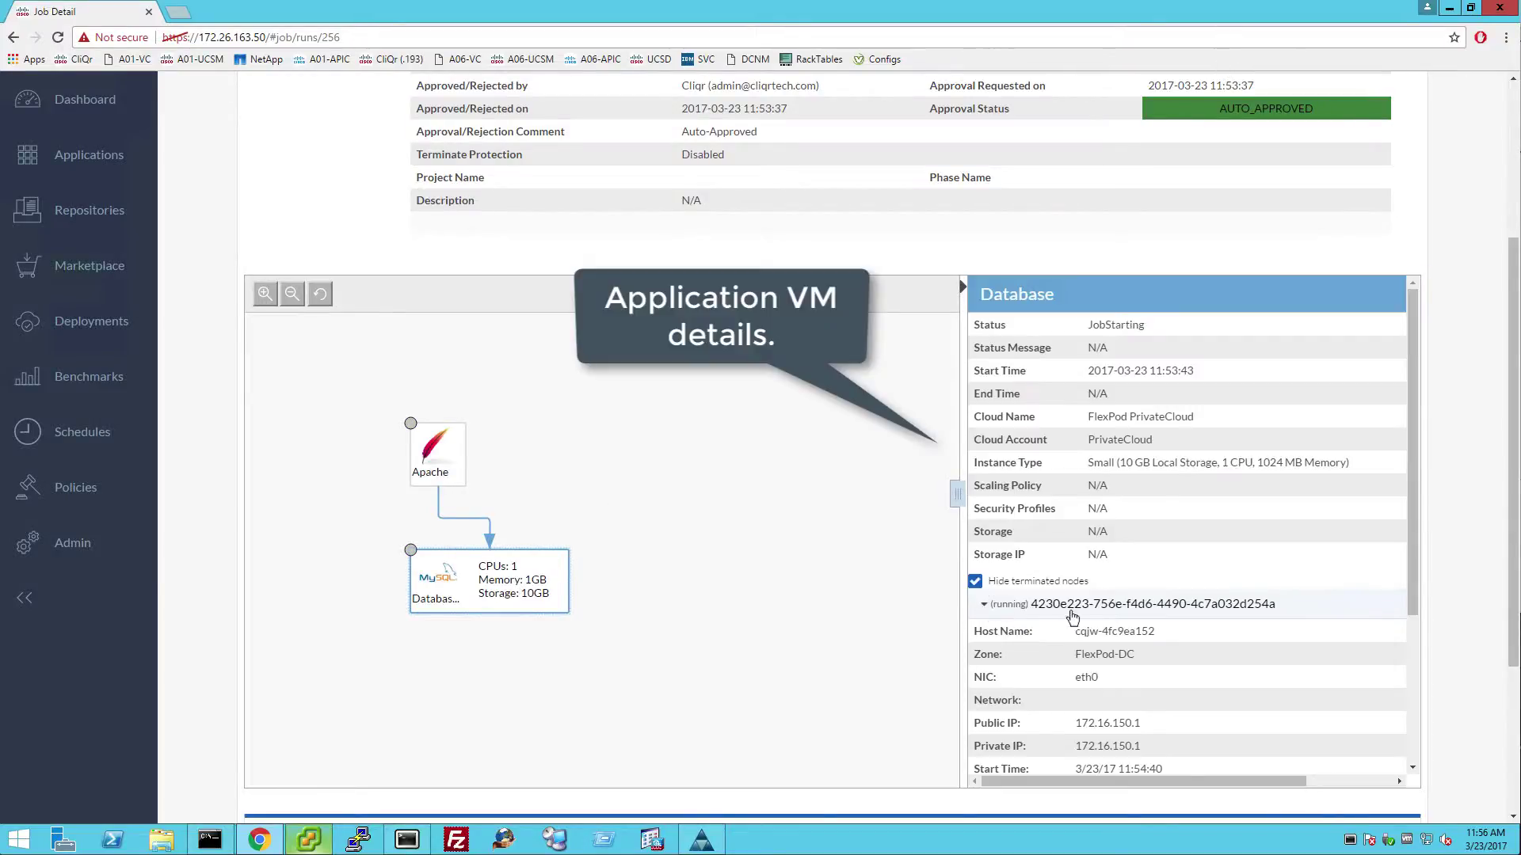
{"action": "left_click_drag", "start_coordinate": [1412, 575], "coordinate": [1410, 694]}
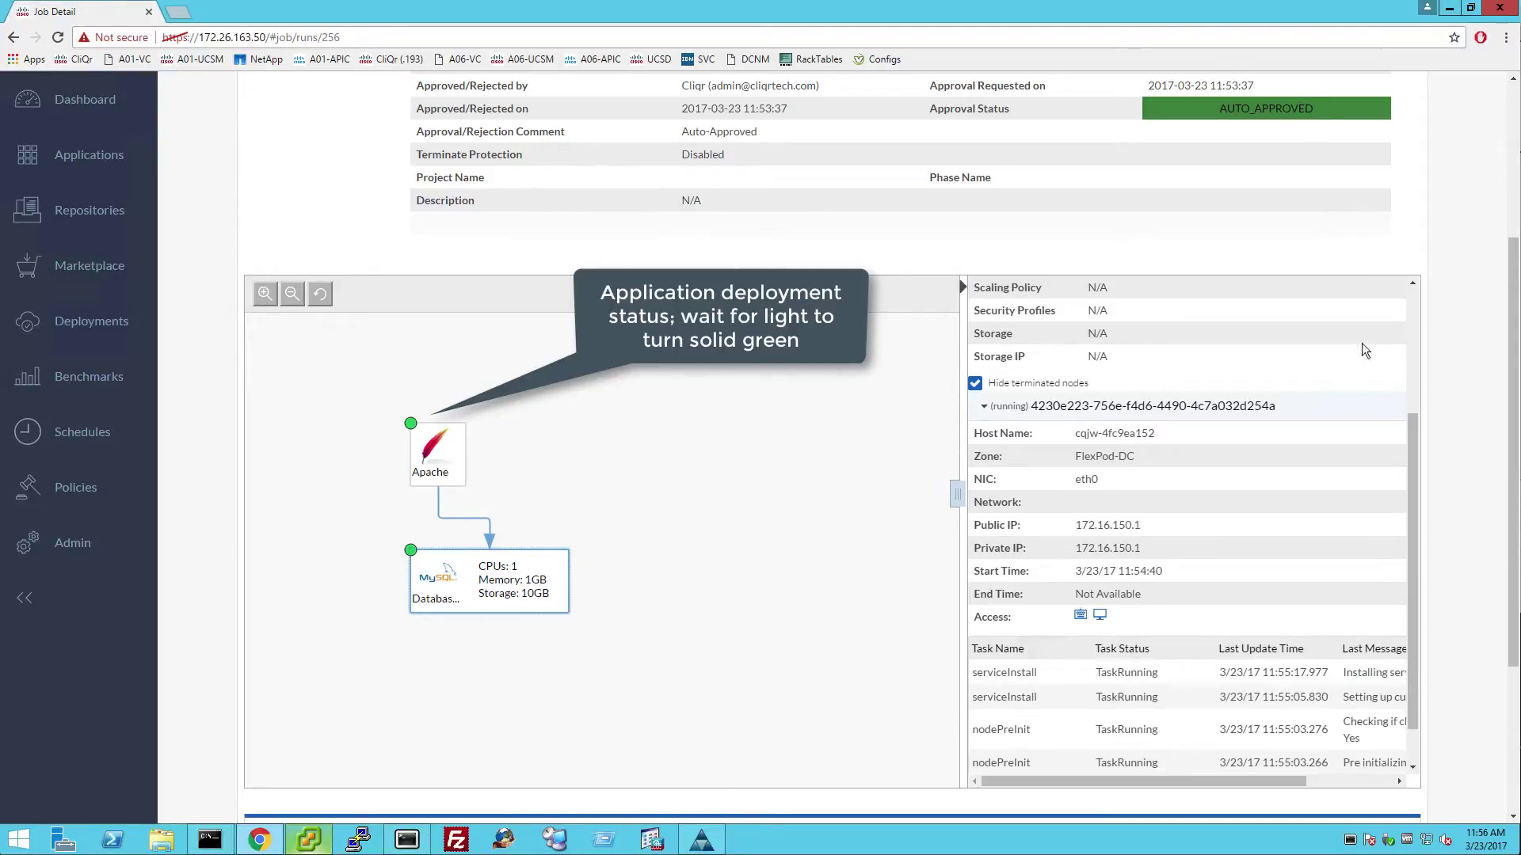
Step: Check the Apache tier and open the OpenCart storefront at 172.16.150.2
{"action": "left_click", "coordinate": [446, 454]}
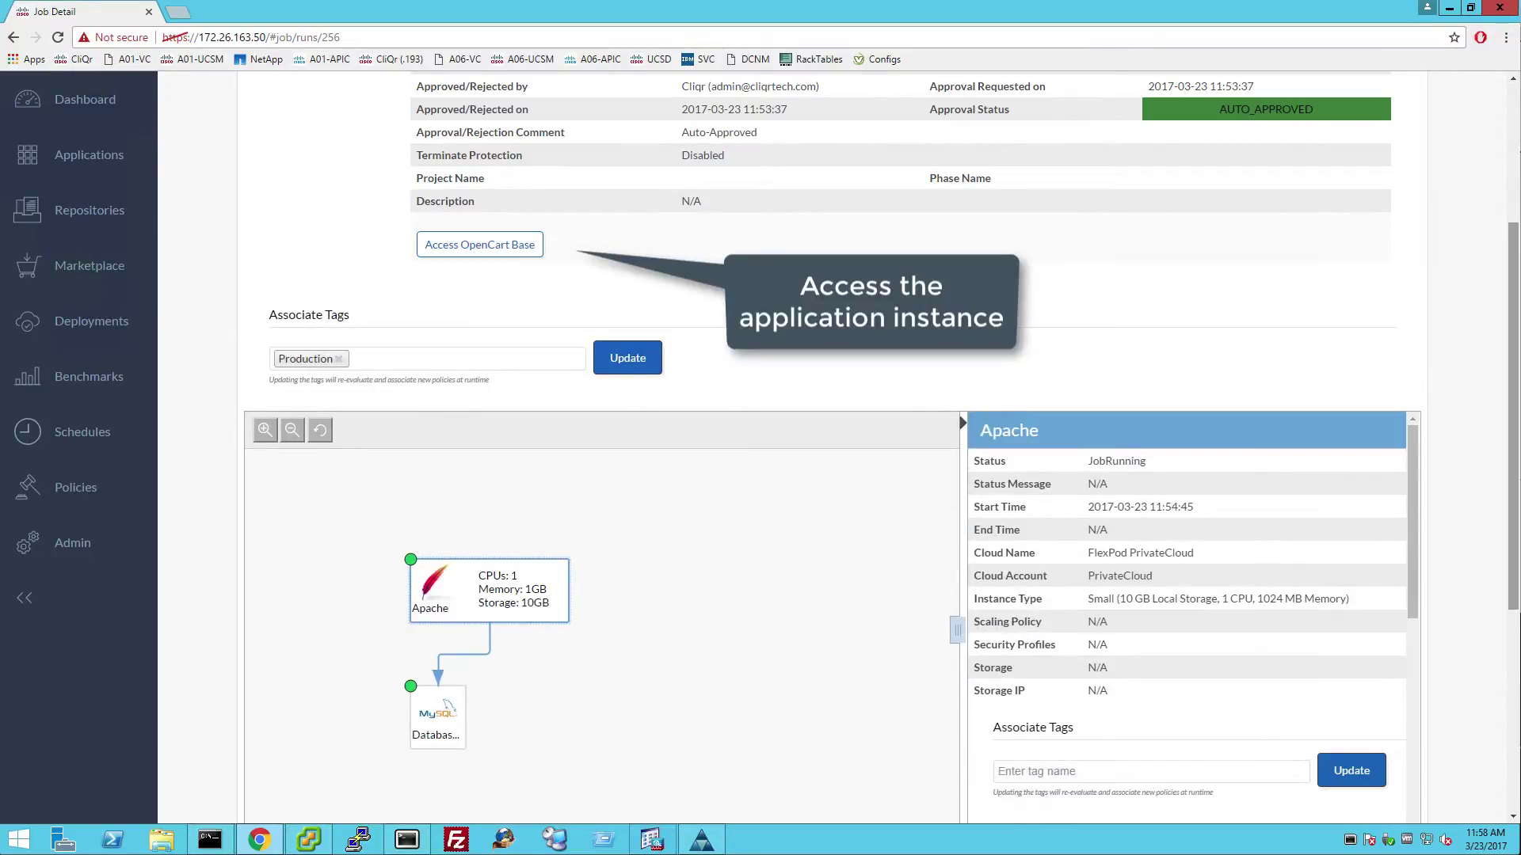
{"action": "left_click_drag", "start_coordinate": [1515, 558], "coordinate": [1495, 404]}
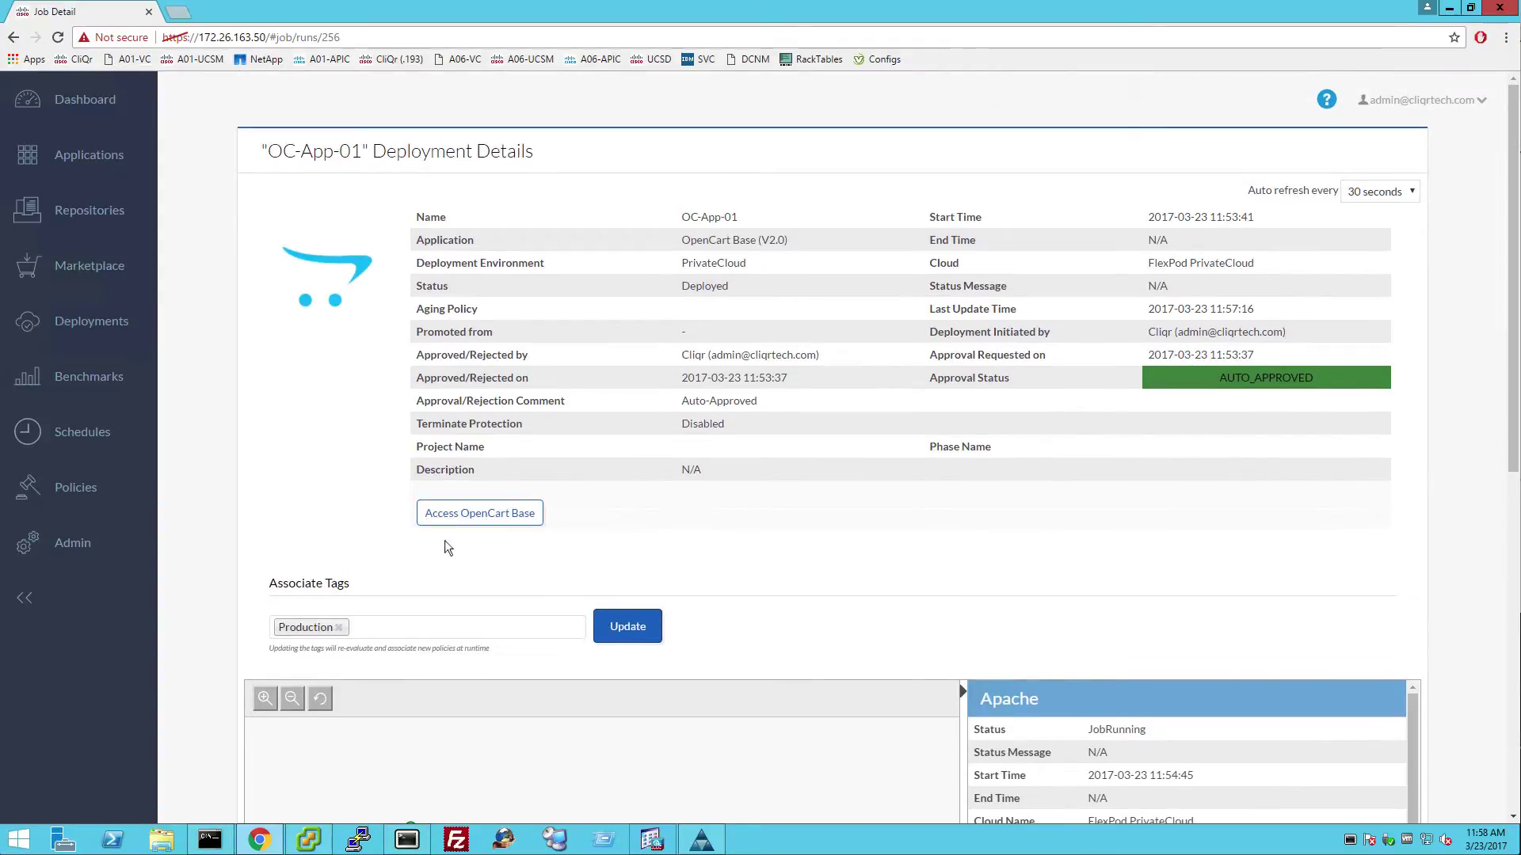
{"action": "left_click", "coordinate": [478, 515]}
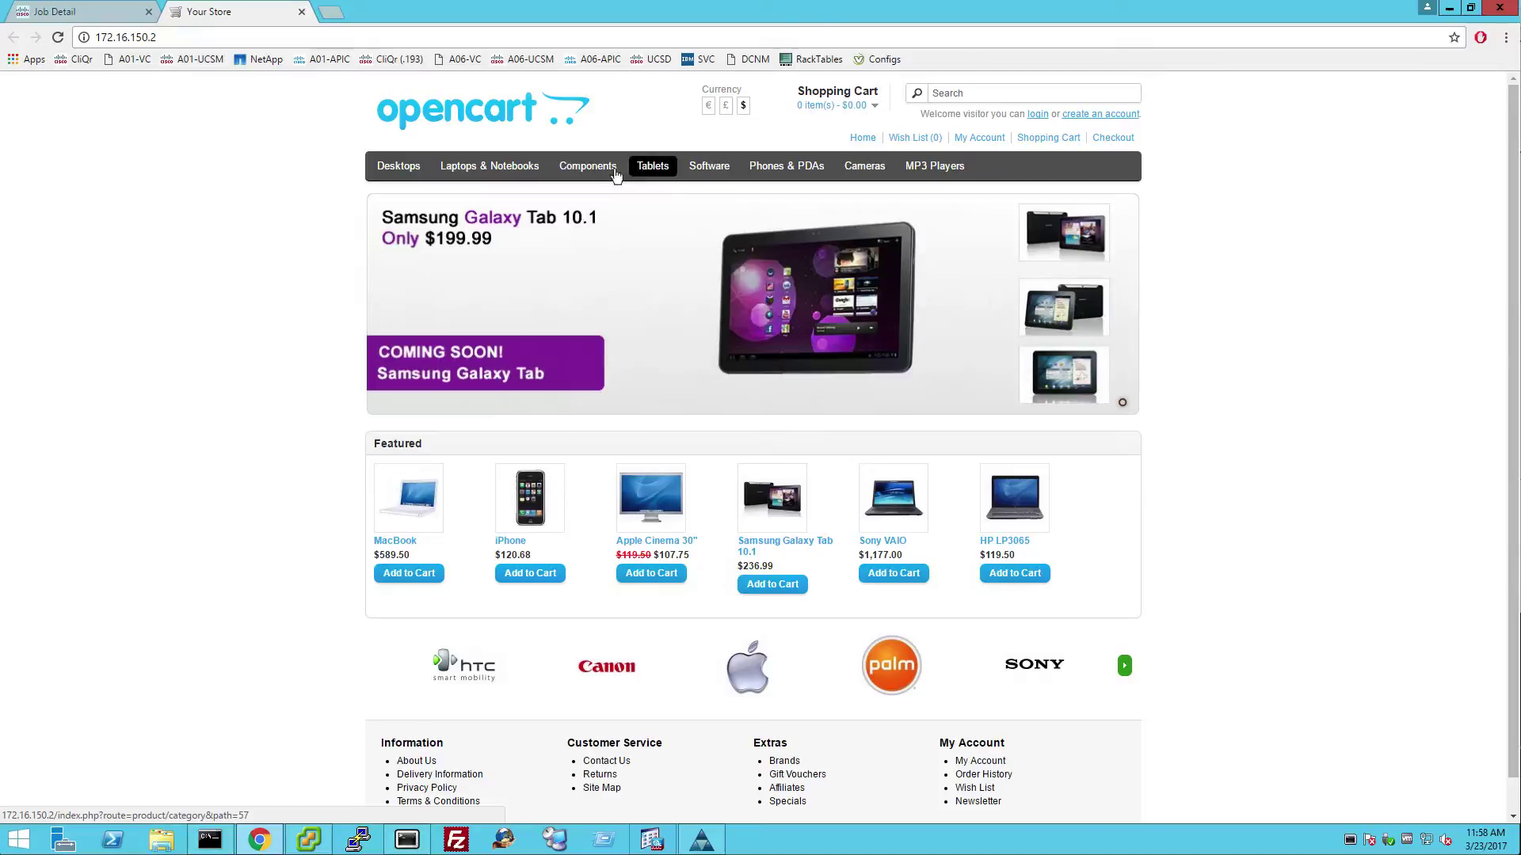
Step: Browse the storefront to Components > Monitors, then Desktops > Mac
{"action": "mouse_move", "coordinate": [616, 174]}
{"action": "left_click", "coordinate": [590, 210]}
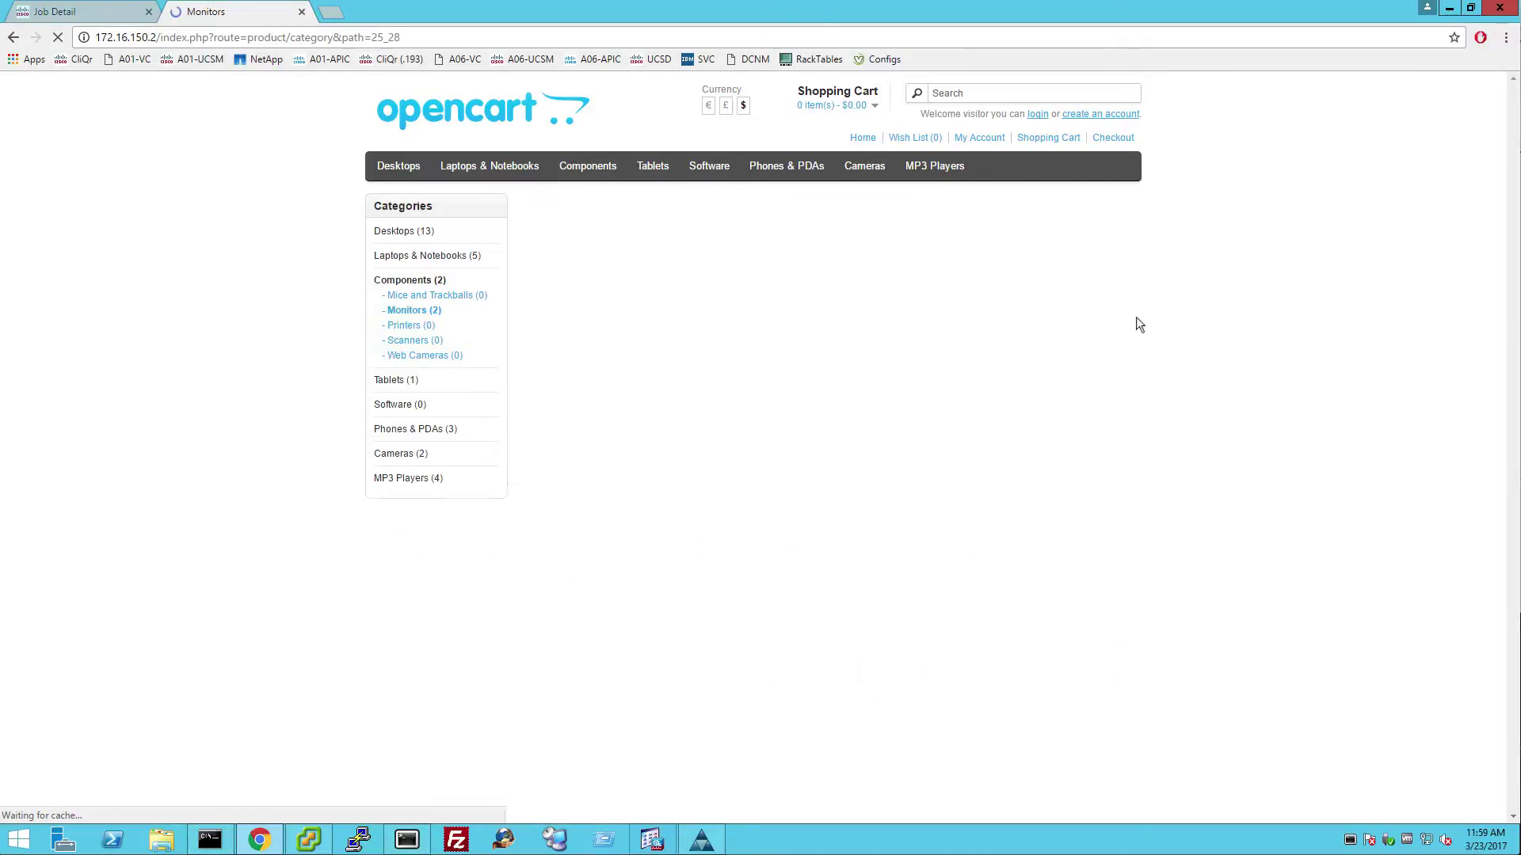
{"action": "mouse_move", "coordinate": [397, 170]}
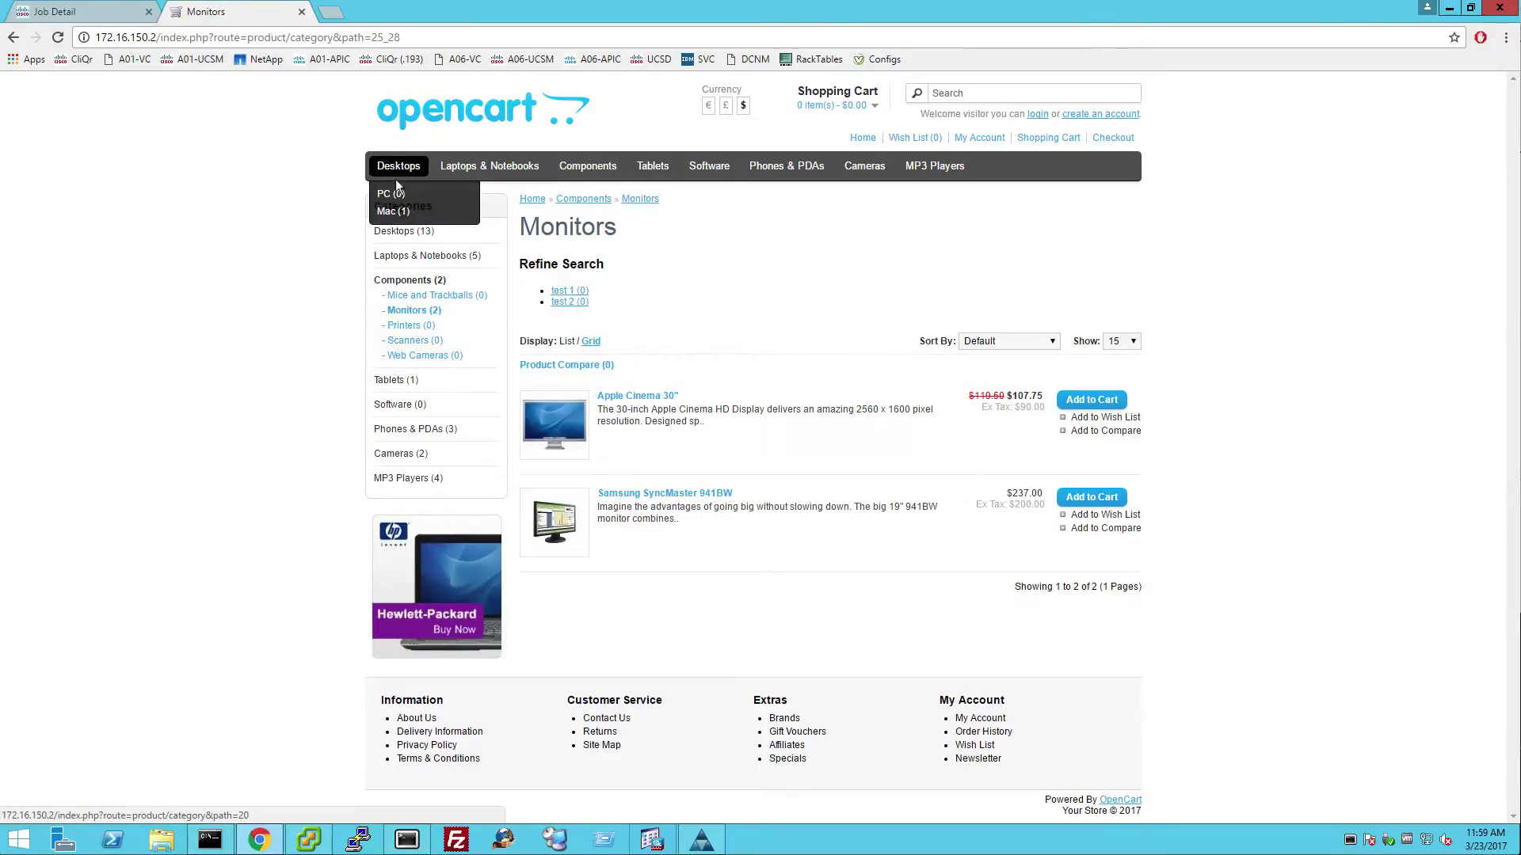
{"action": "left_click", "coordinate": [393, 211]}
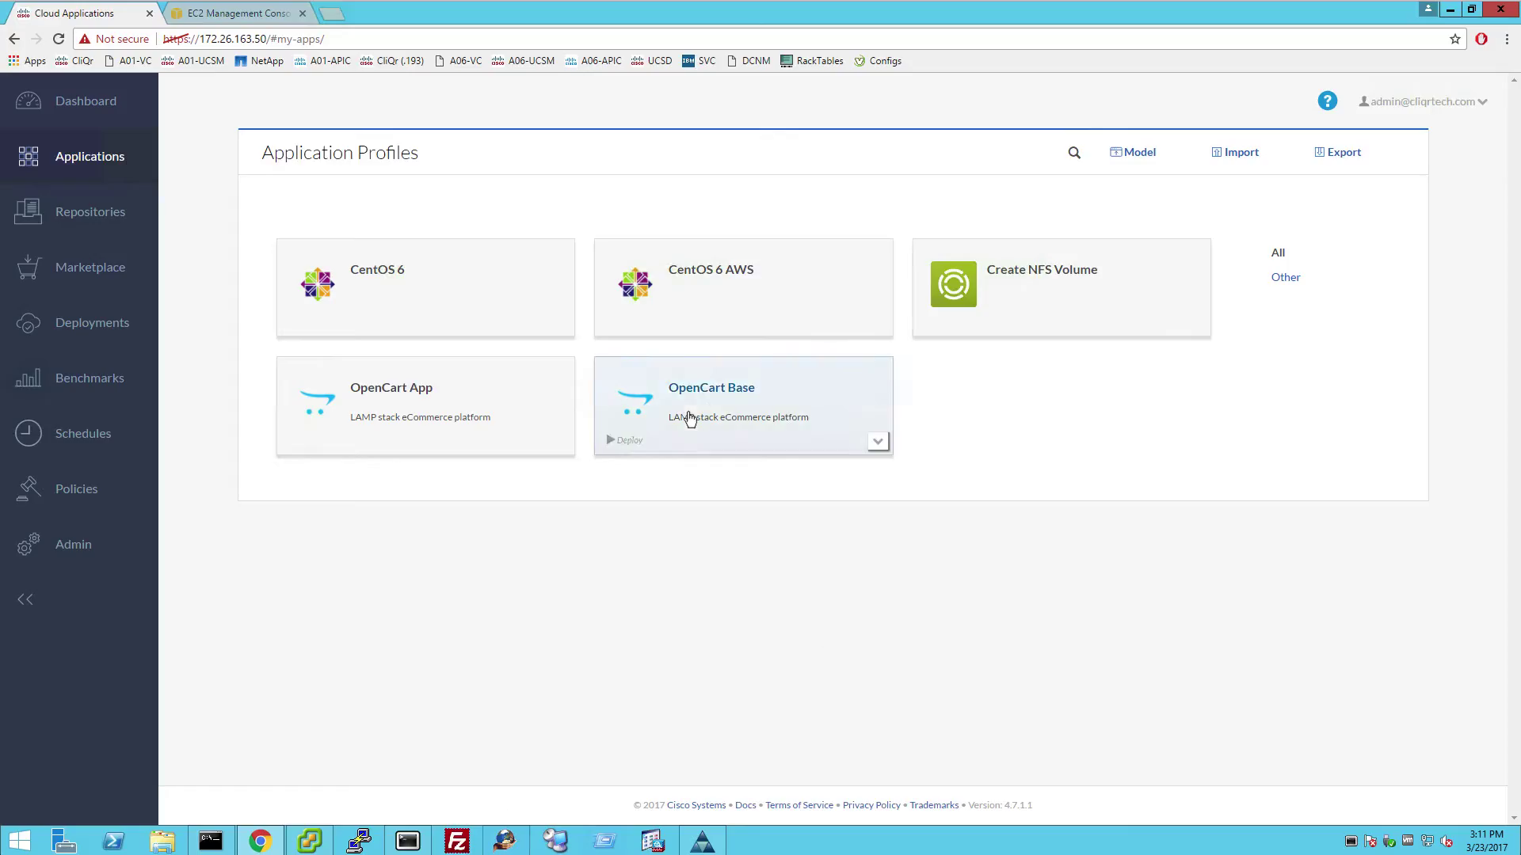
Step: Start an OpenCart Base deployment named oc-AWS-01 tagged Development
{"action": "left_click", "coordinate": [710, 406]}
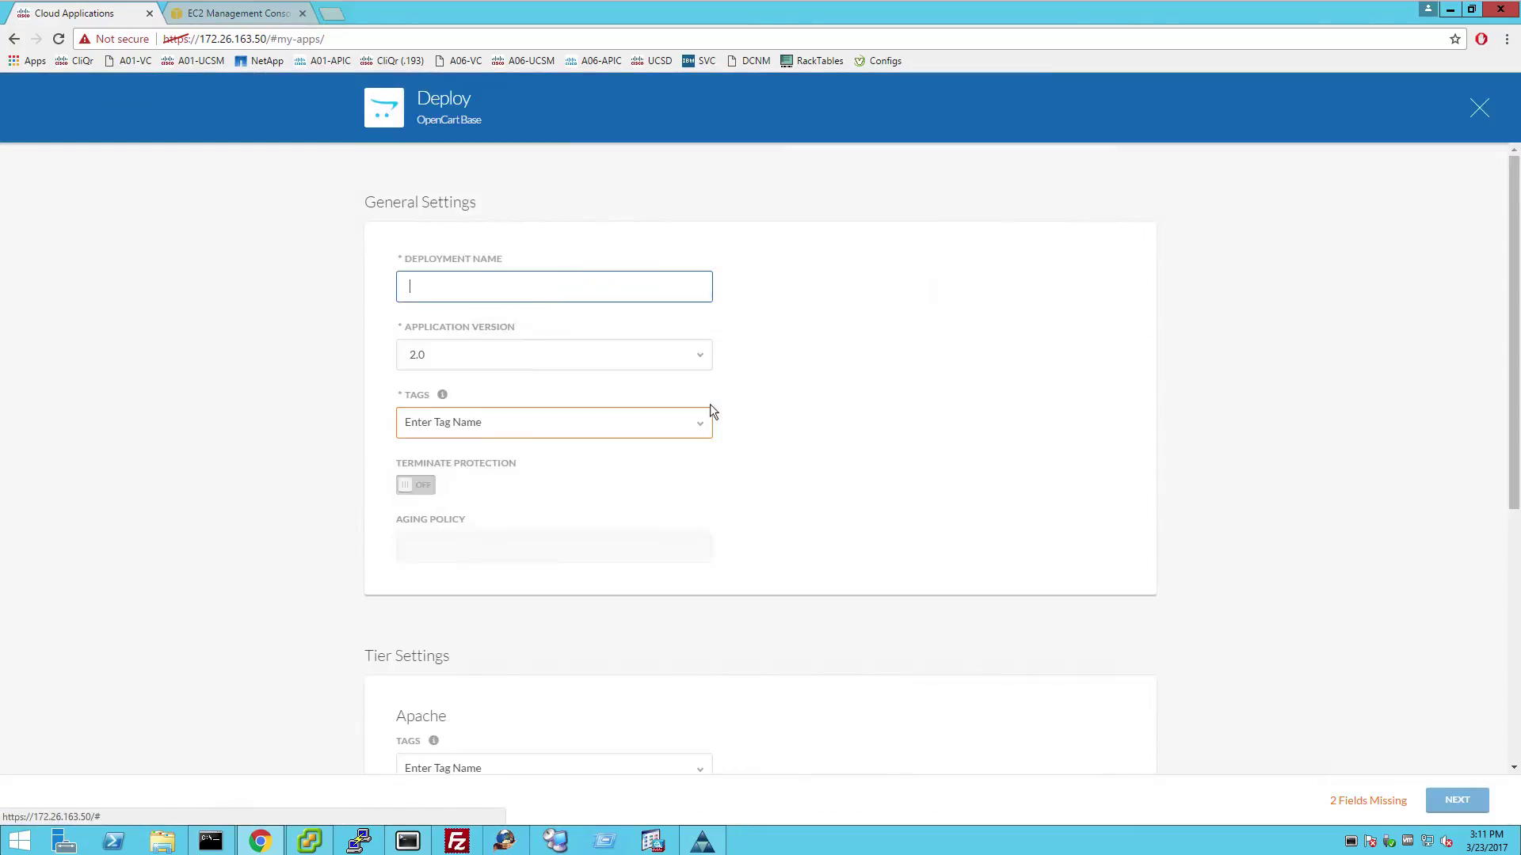
{"action": "type", "text": "oc"}
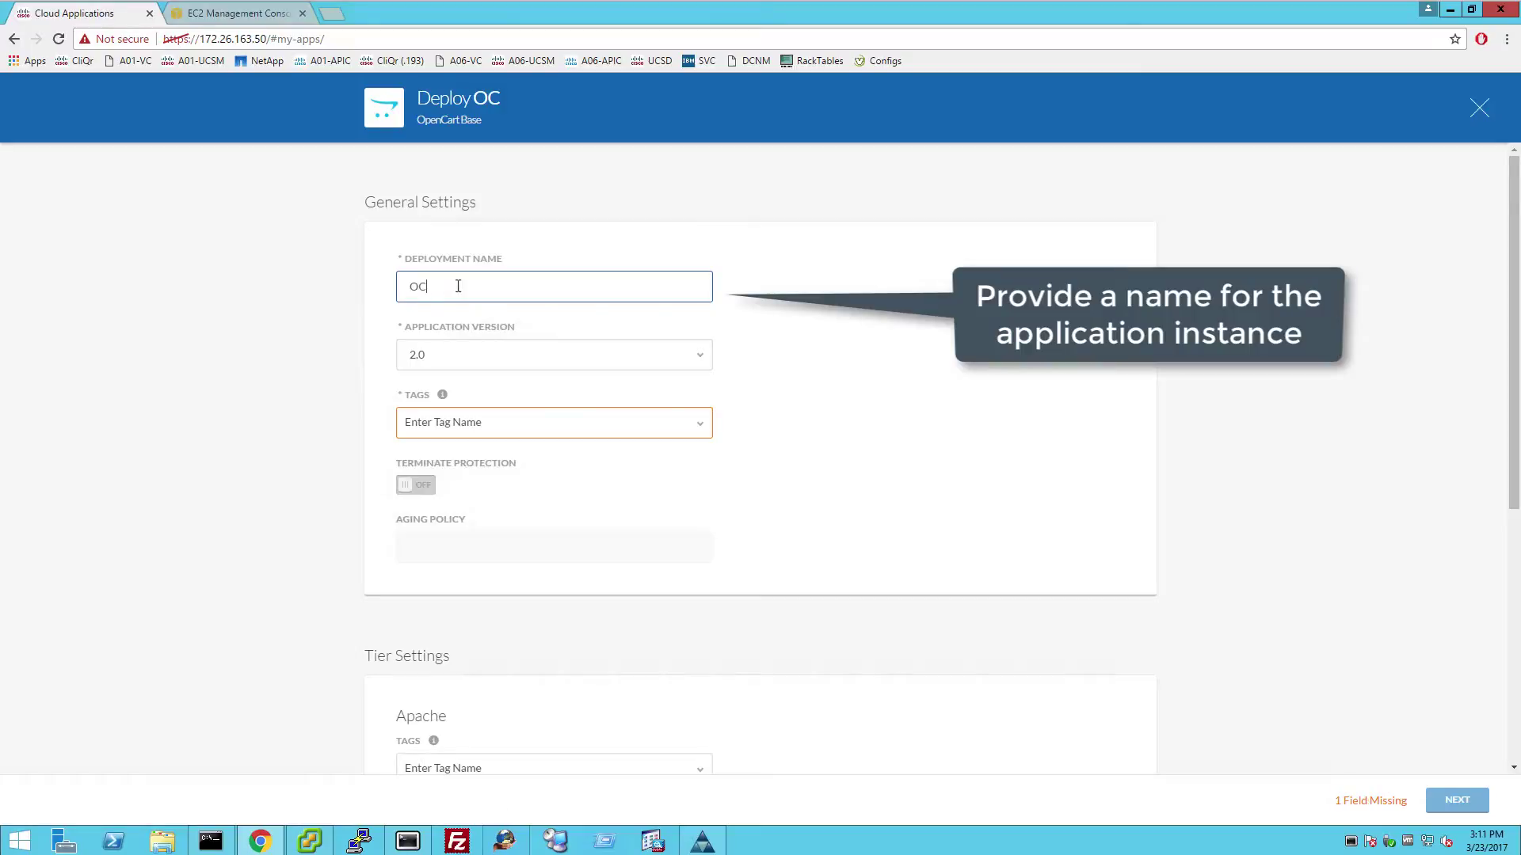
{"action": "type", "text": "-AWS-01"}
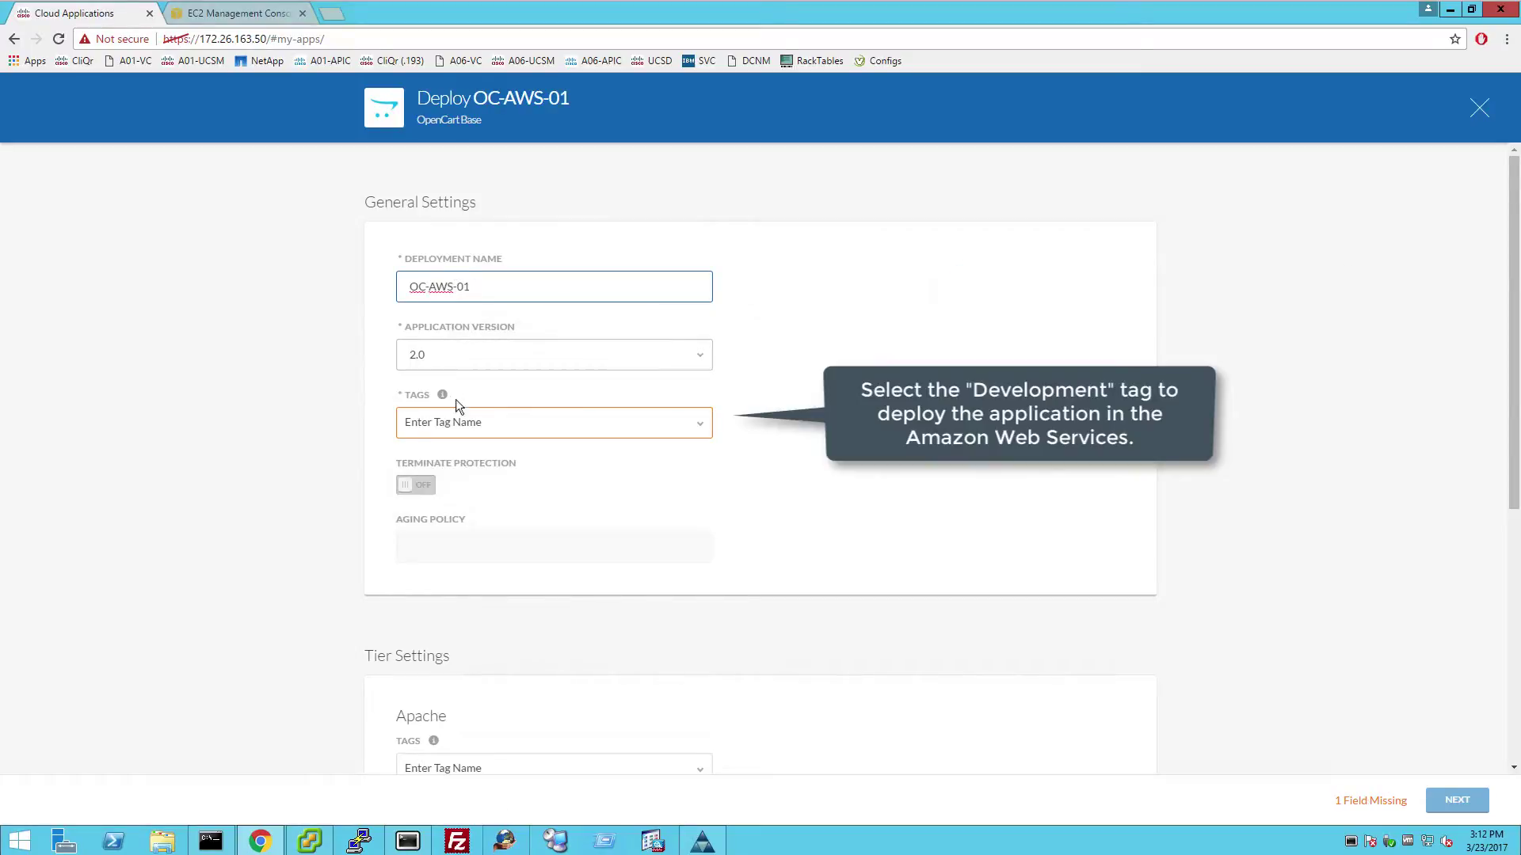
{"action": "left_click", "coordinate": [472, 426]}
{"action": "left_click", "coordinate": [468, 477]}
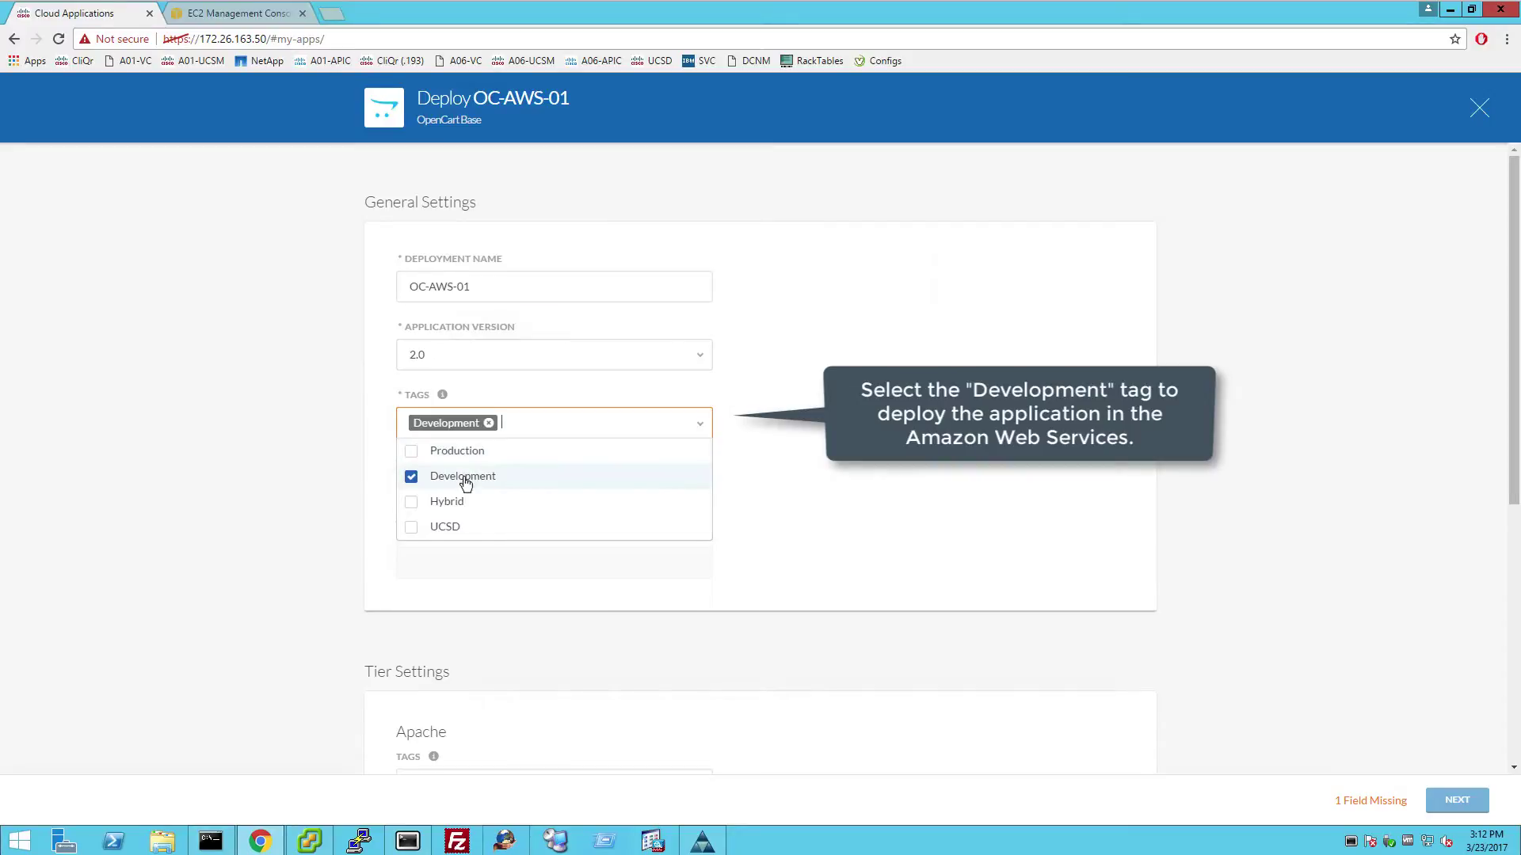
{"action": "left_click", "coordinate": [840, 478]}
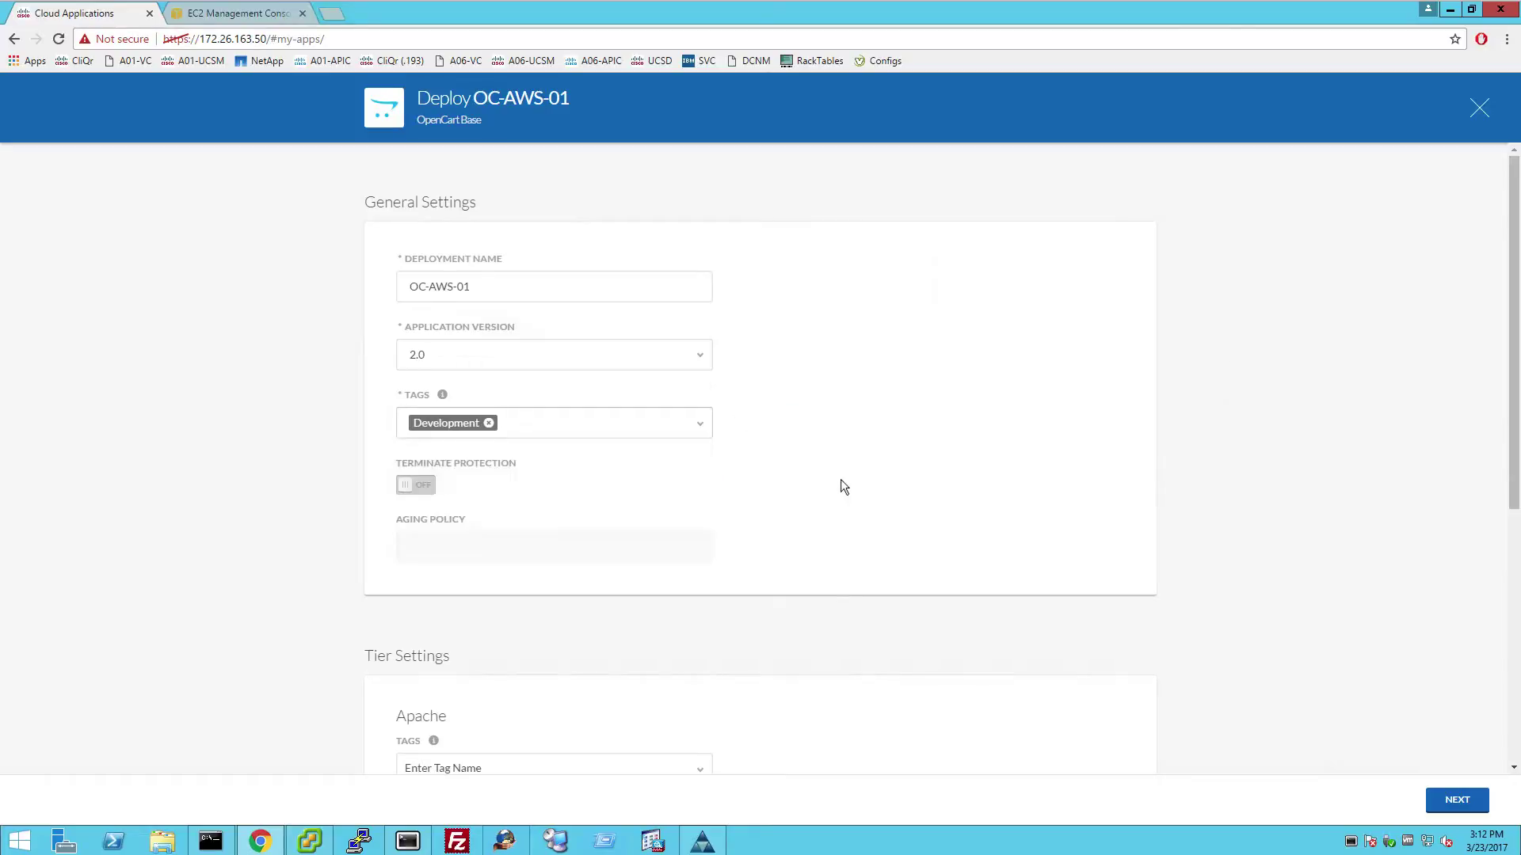
Step: Submit the oc-AWS-01 deployment from the cloud settings step
{"action": "left_click", "coordinate": [1457, 800]}
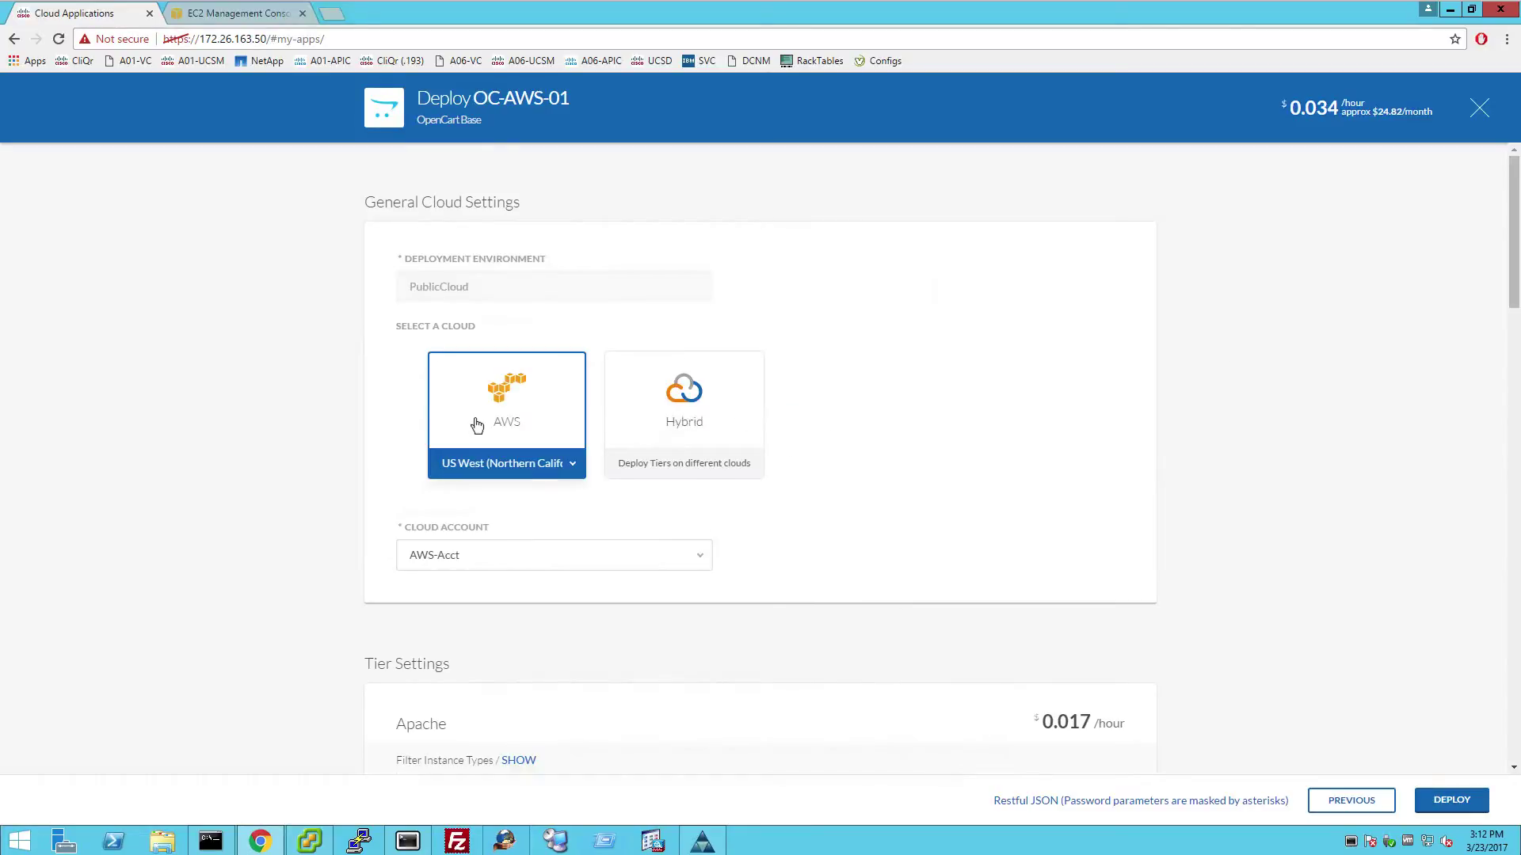
{"action": "scroll", "coordinate": [1514, 428], "scroll_direction": "down", "scroll_amount": 3}
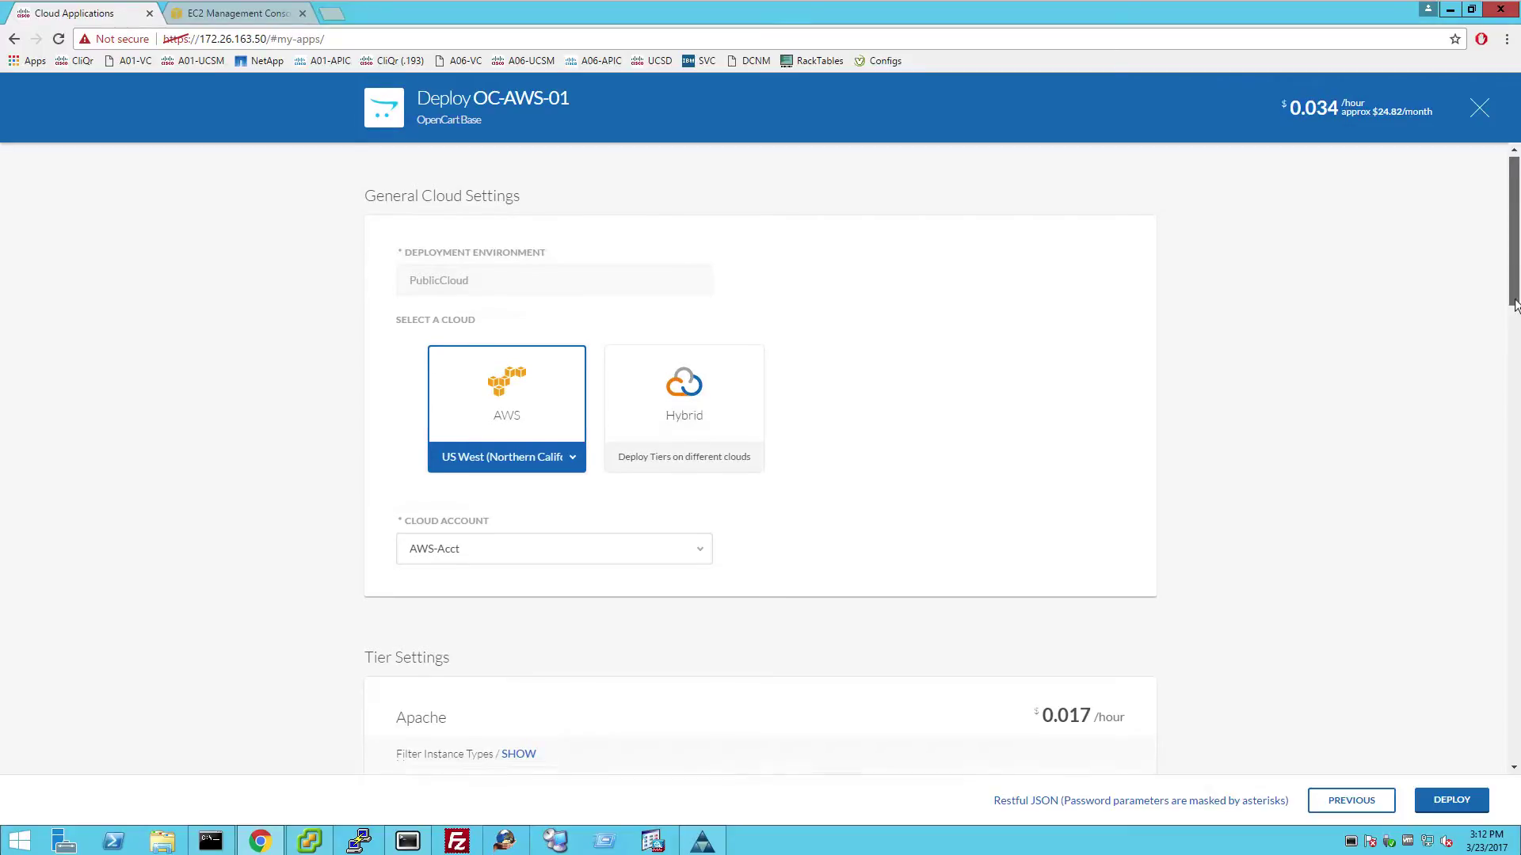
{"action": "scroll", "coordinate": [1514, 475], "scroll_direction": "down", "scroll_amount": 15}
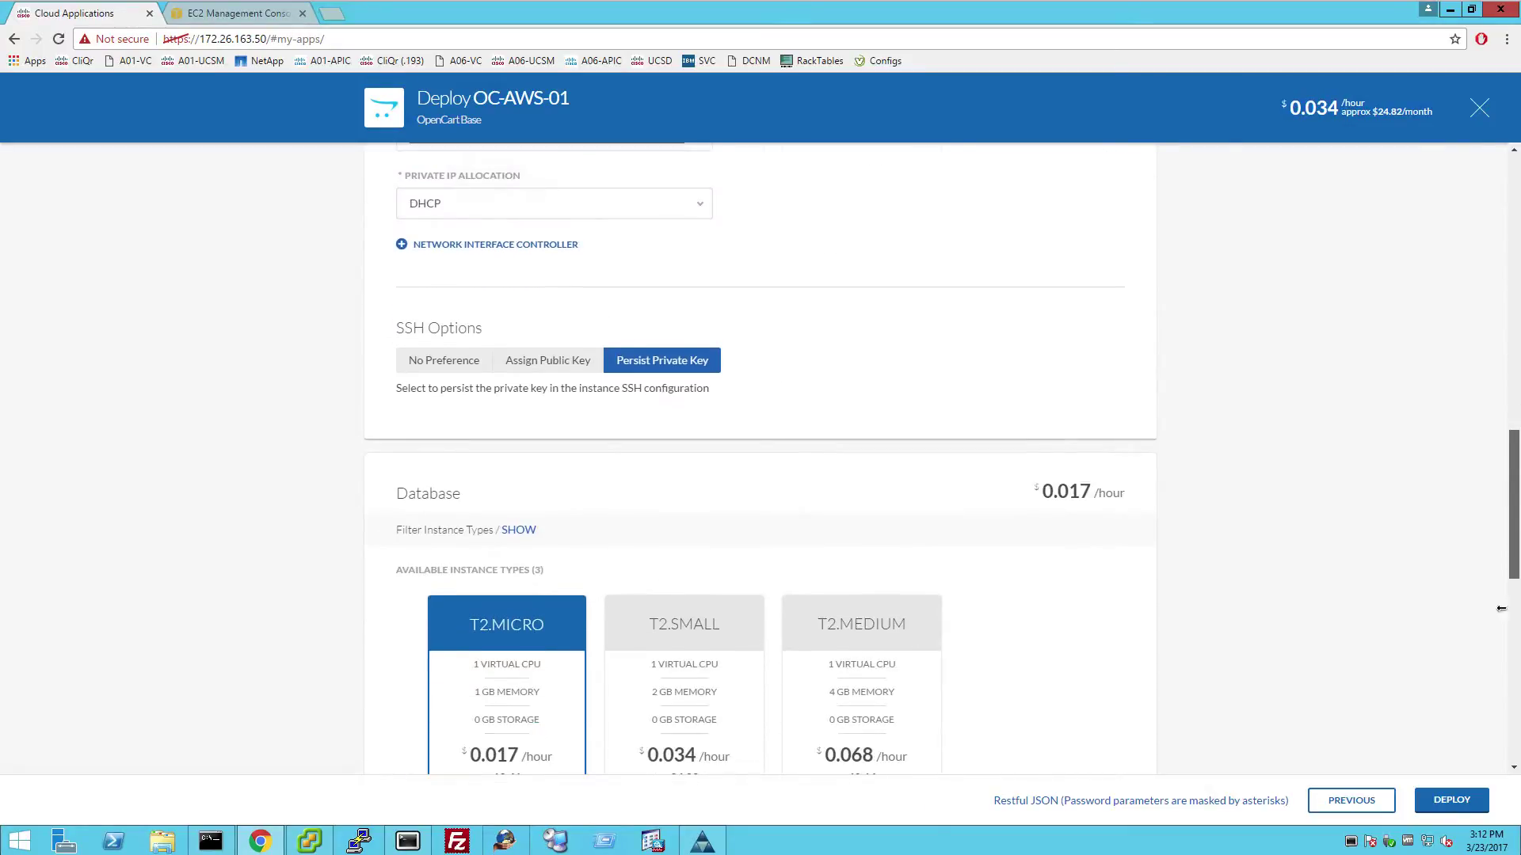
{"action": "scroll", "coordinate": [1513, 672], "scroll_direction": "down", "scroll_amount": 4}
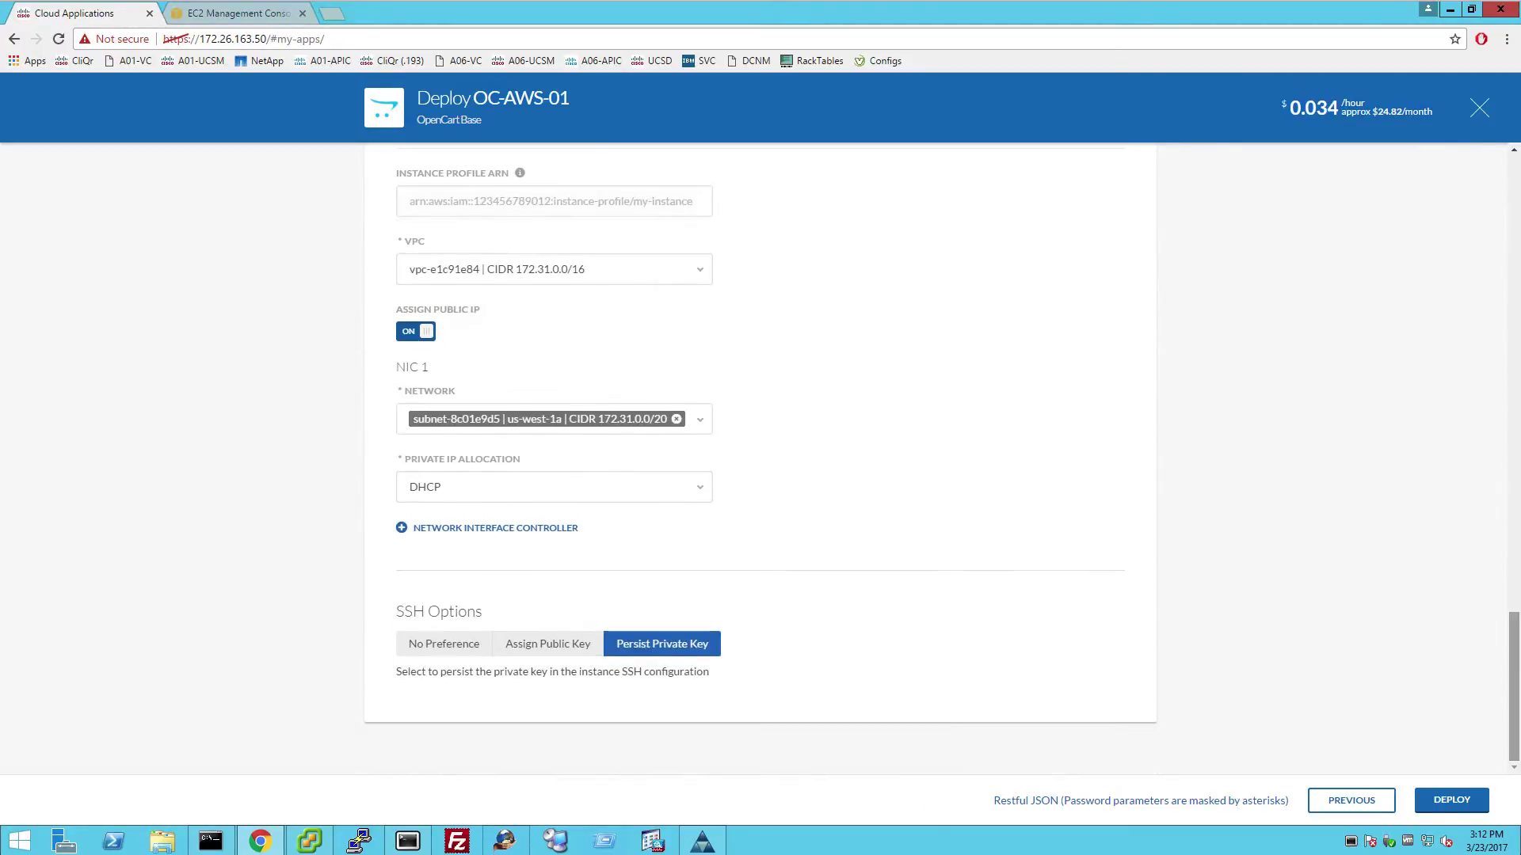
{"action": "left_click", "coordinate": [1452, 804]}
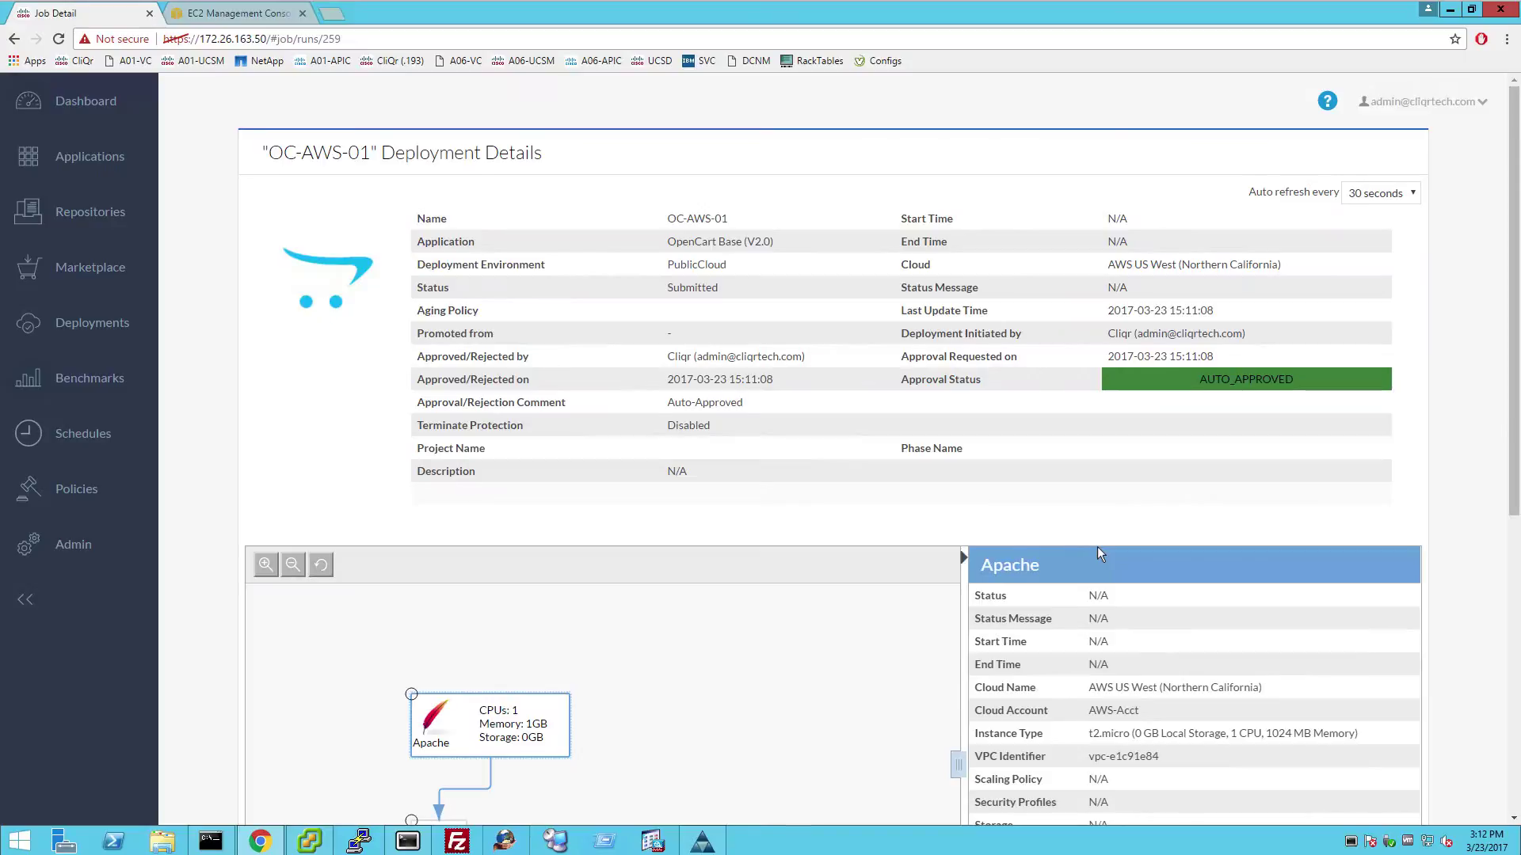
Step: Scroll the OC-AWS-01 job details to the Apache and Database nodes, then view the EC2 instances list
{"action": "left_click_drag", "start_coordinate": [1516, 382], "coordinate": [1516, 550]}
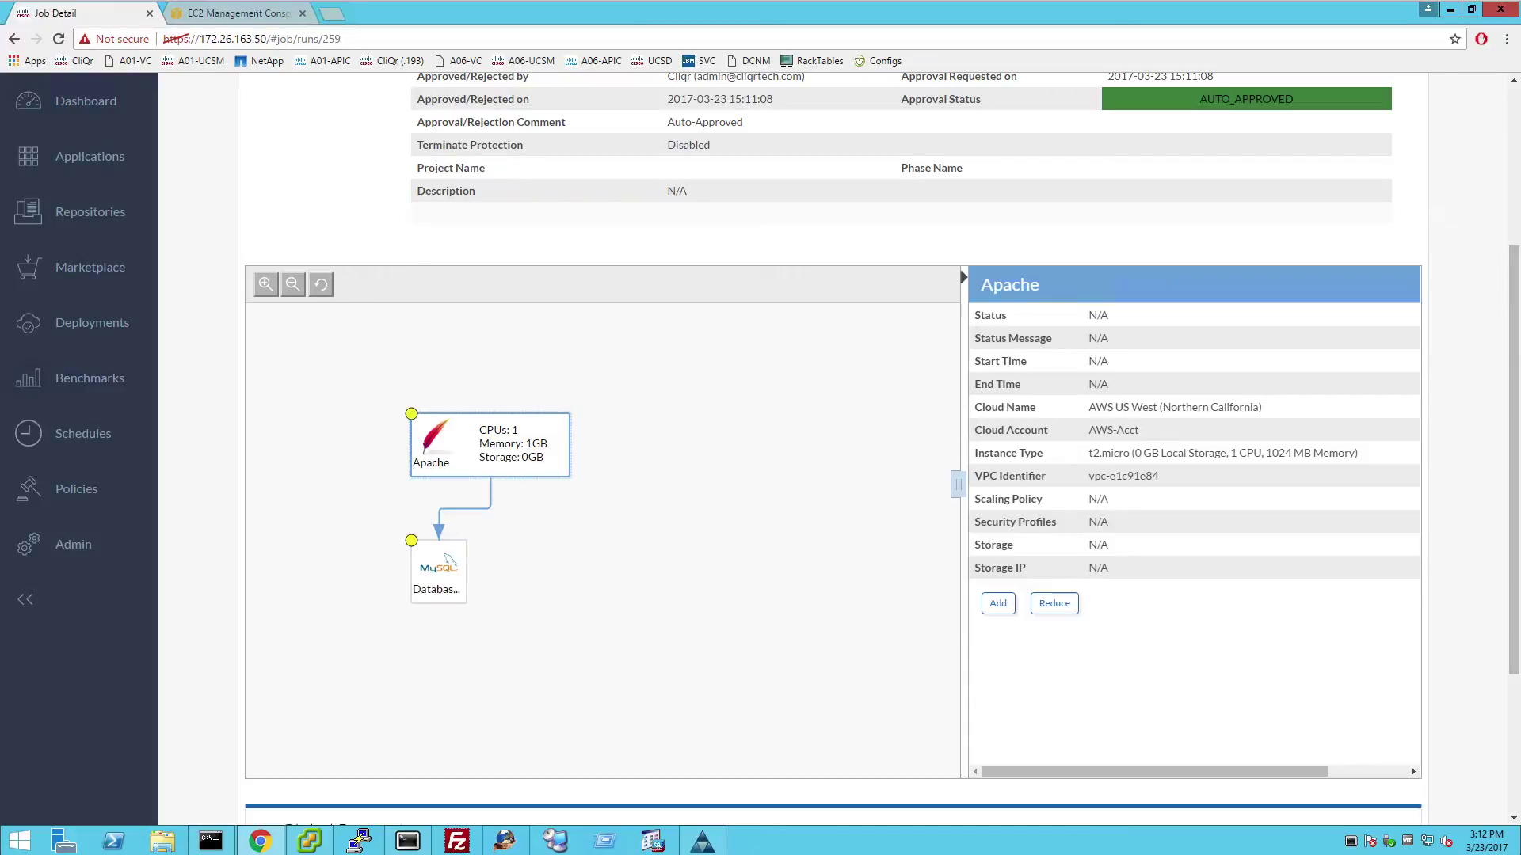
{"action": "left_click", "coordinate": [259, 16]}
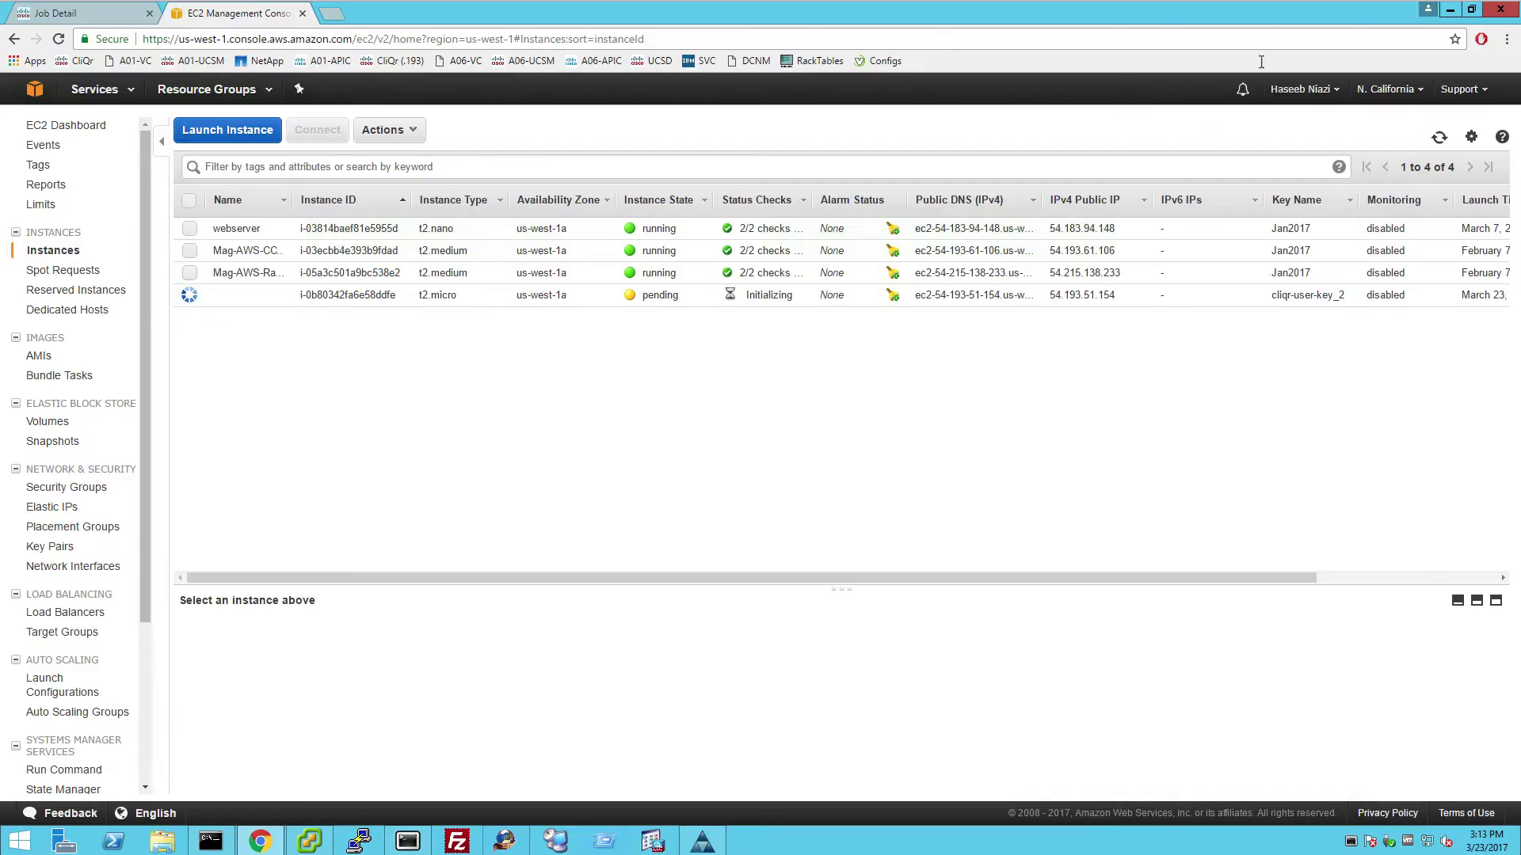
Step: Refresh the EC2 instances to show the pending t2.micro instances, then return to Job Detail
{"action": "left_click", "coordinate": [1440, 138]}
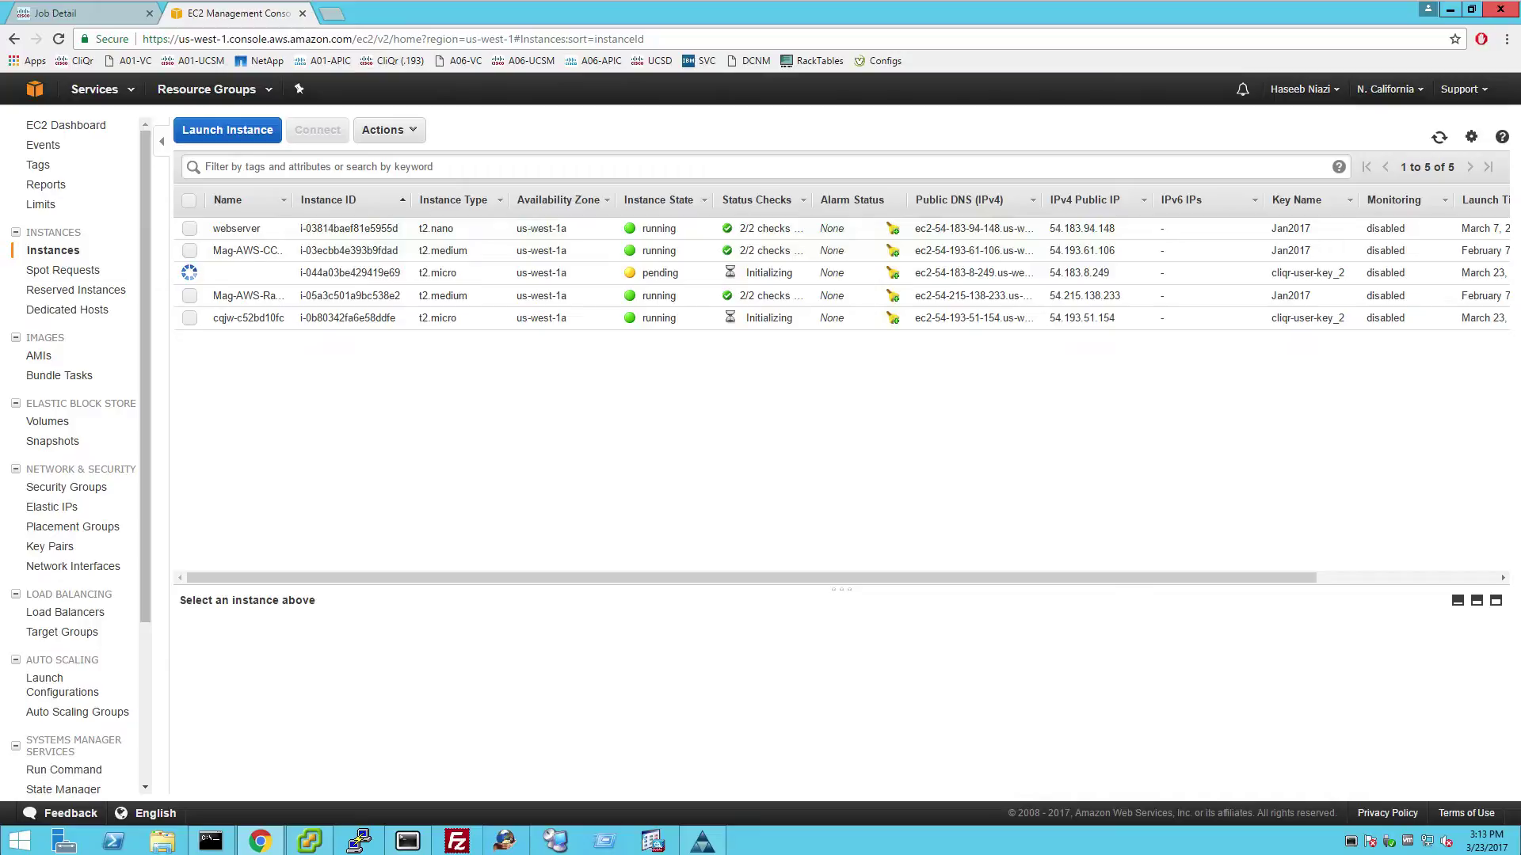
{"action": "left_click", "coordinate": [101, 15]}
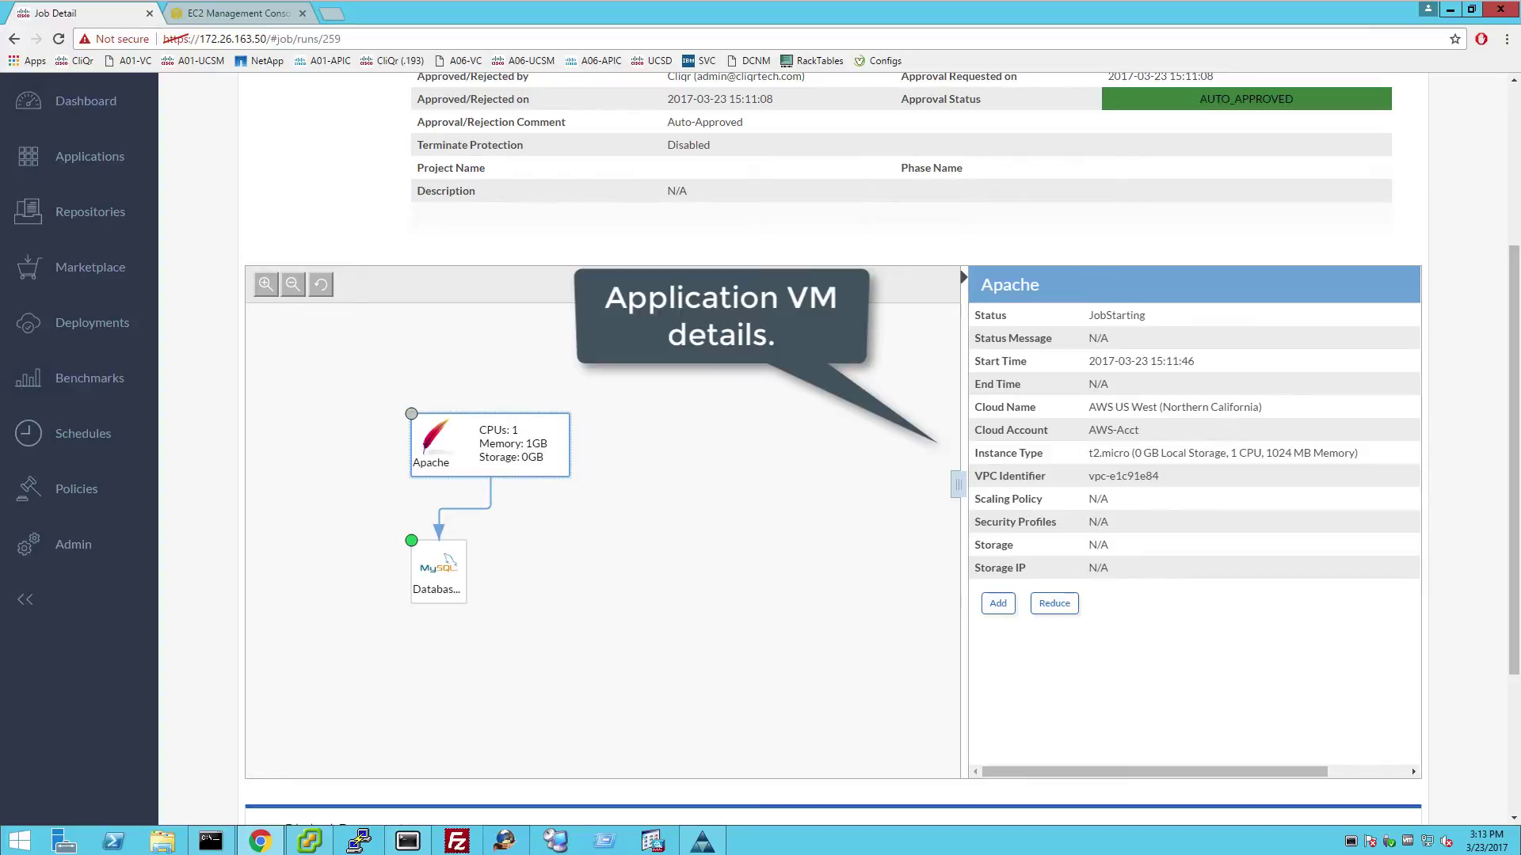
Step: Show the Database tier's instance details with its network information expanded
{"action": "left_click", "coordinate": [434, 574]}
{"action": "left_click", "coordinate": [985, 618]}
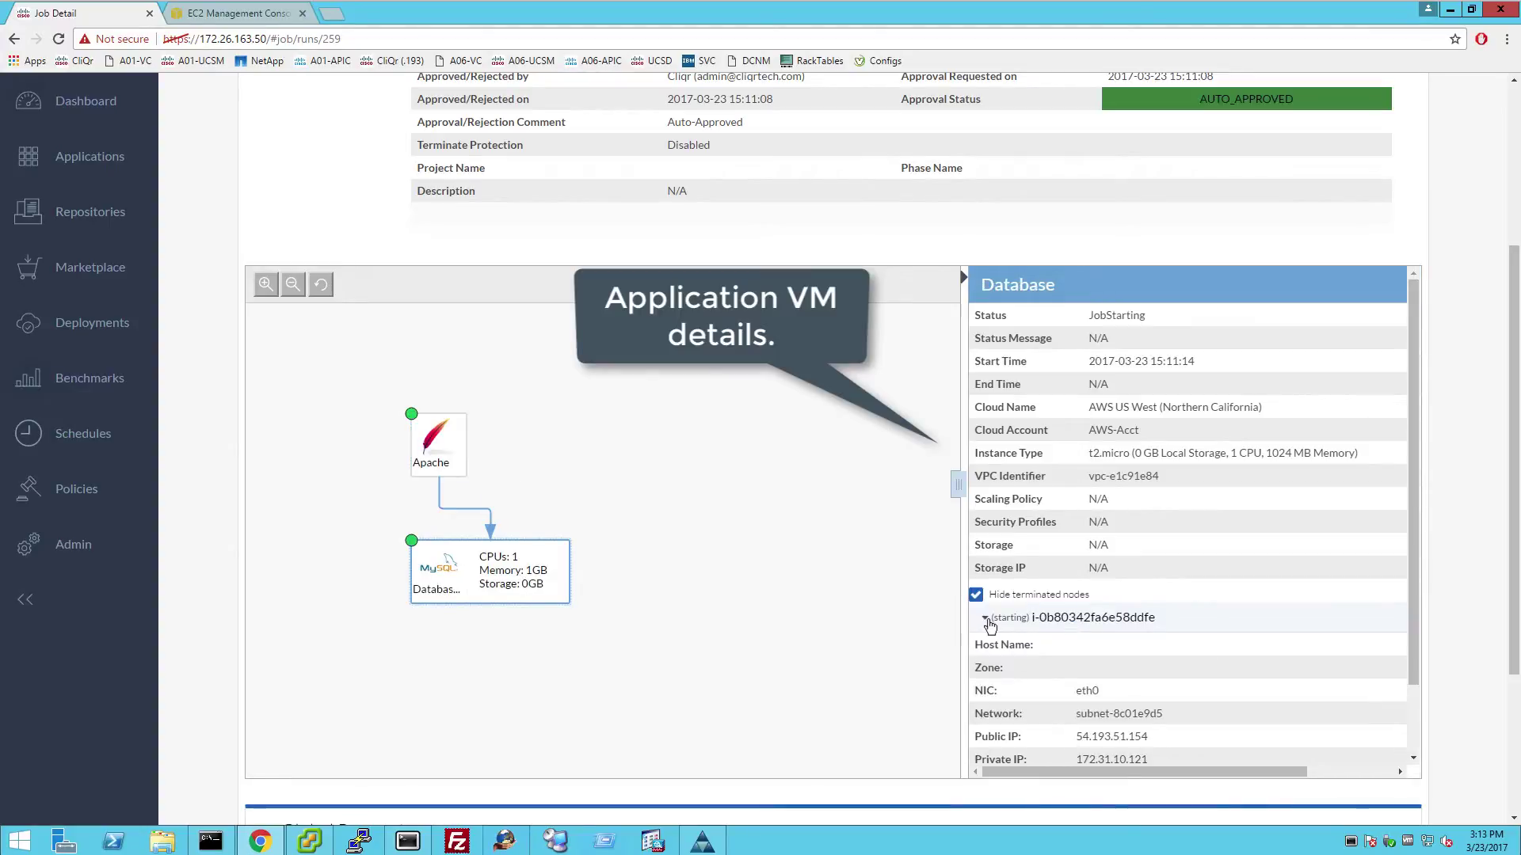
{"action": "left_click_drag", "start_coordinate": [1413, 499], "coordinate": [1418, 582]}
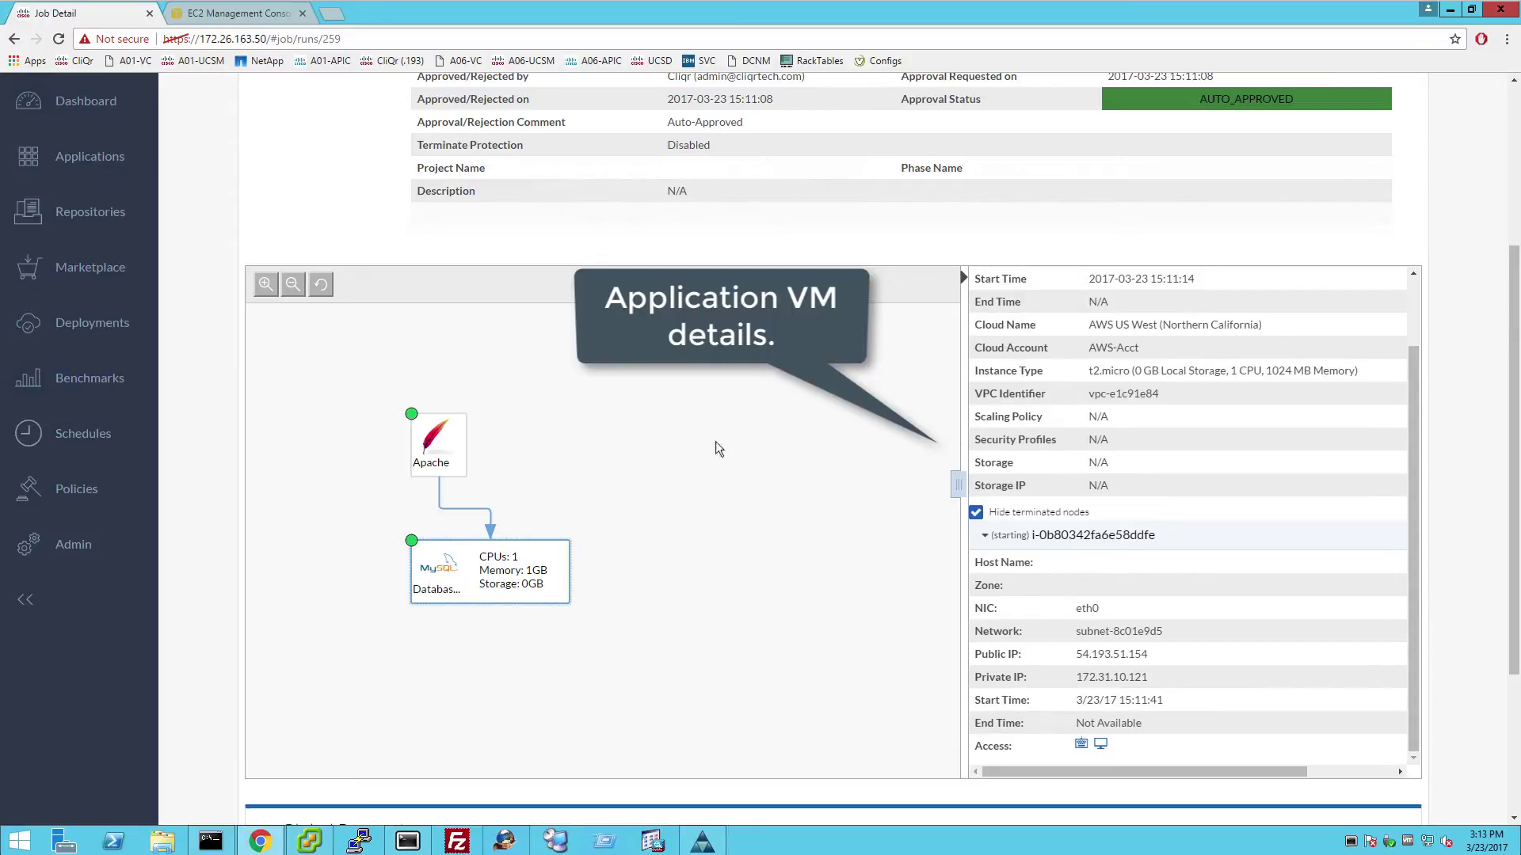
Step: Expand the Apache instance's network details, then open the OC-AWS-01 storefront at 54.183.8.249
{"action": "left_click", "coordinate": [457, 450]}
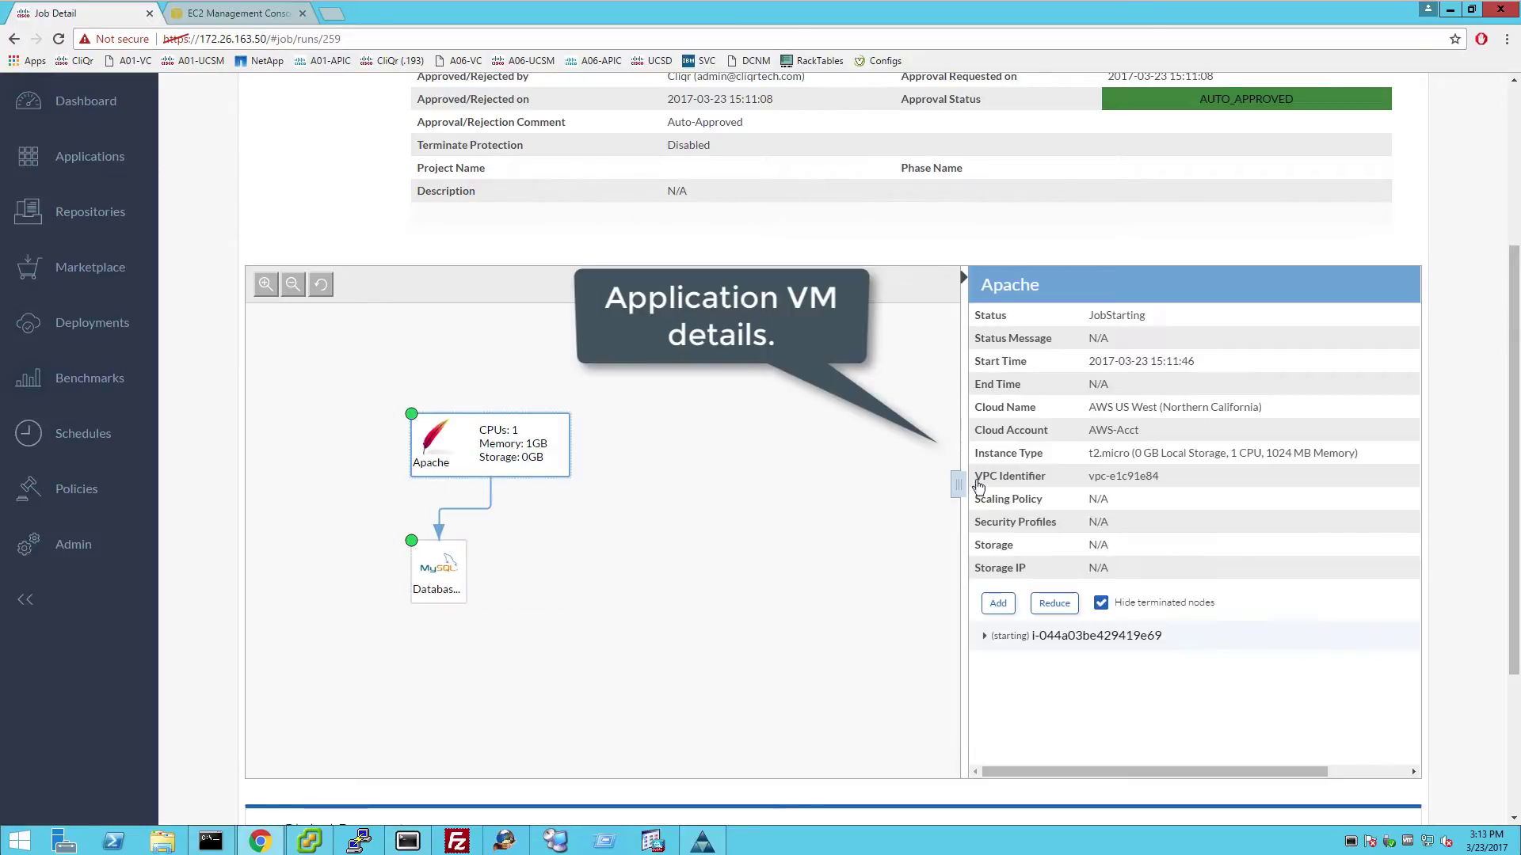
{"action": "left_click", "coordinate": [1039, 636]}
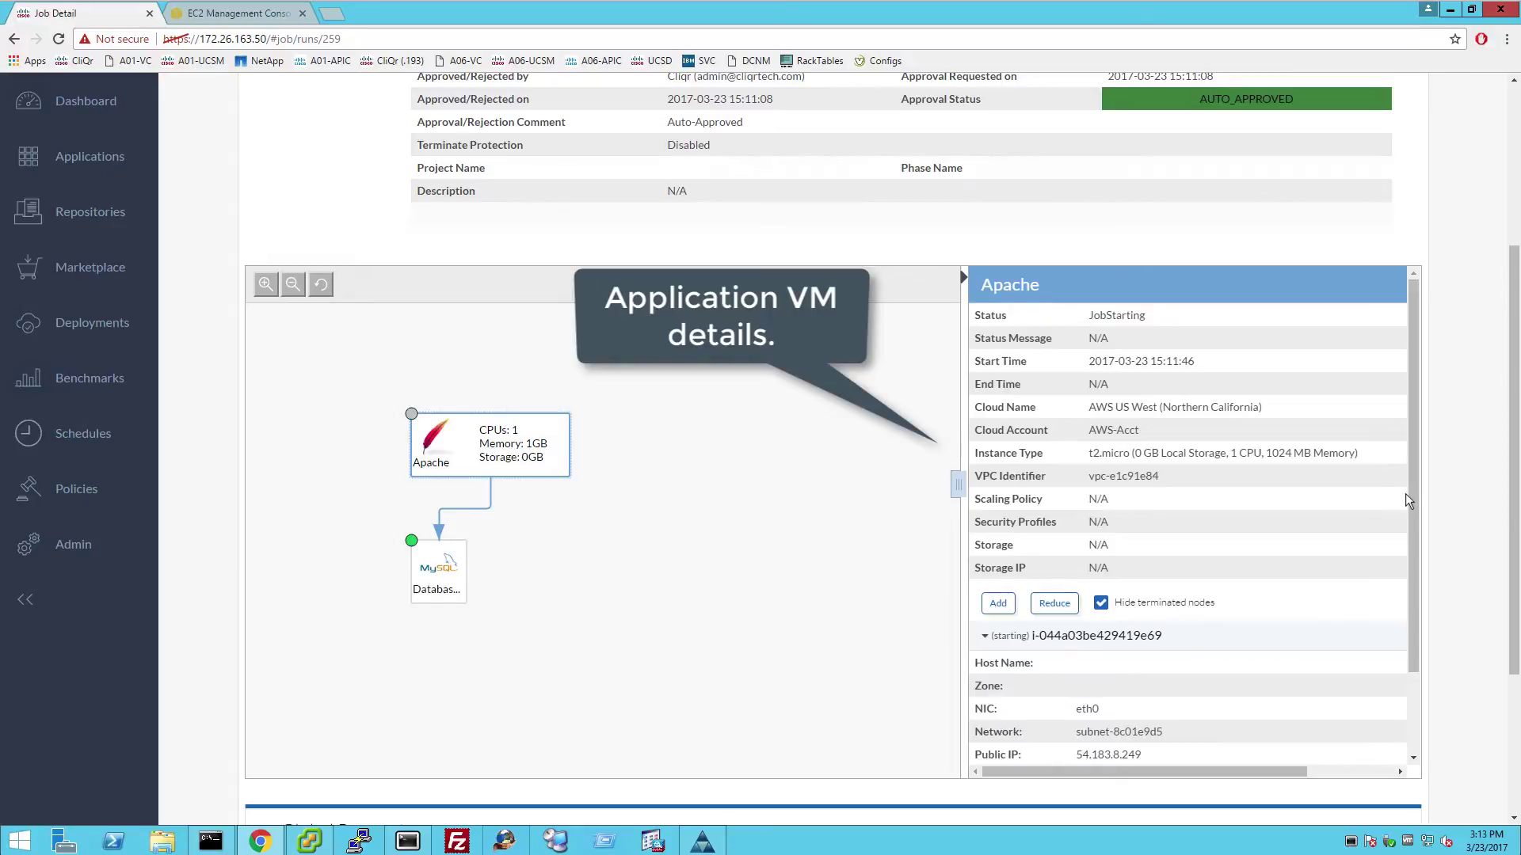
{"action": "left_click_drag", "start_coordinate": [1410, 502], "coordinate": [1417, 633]}
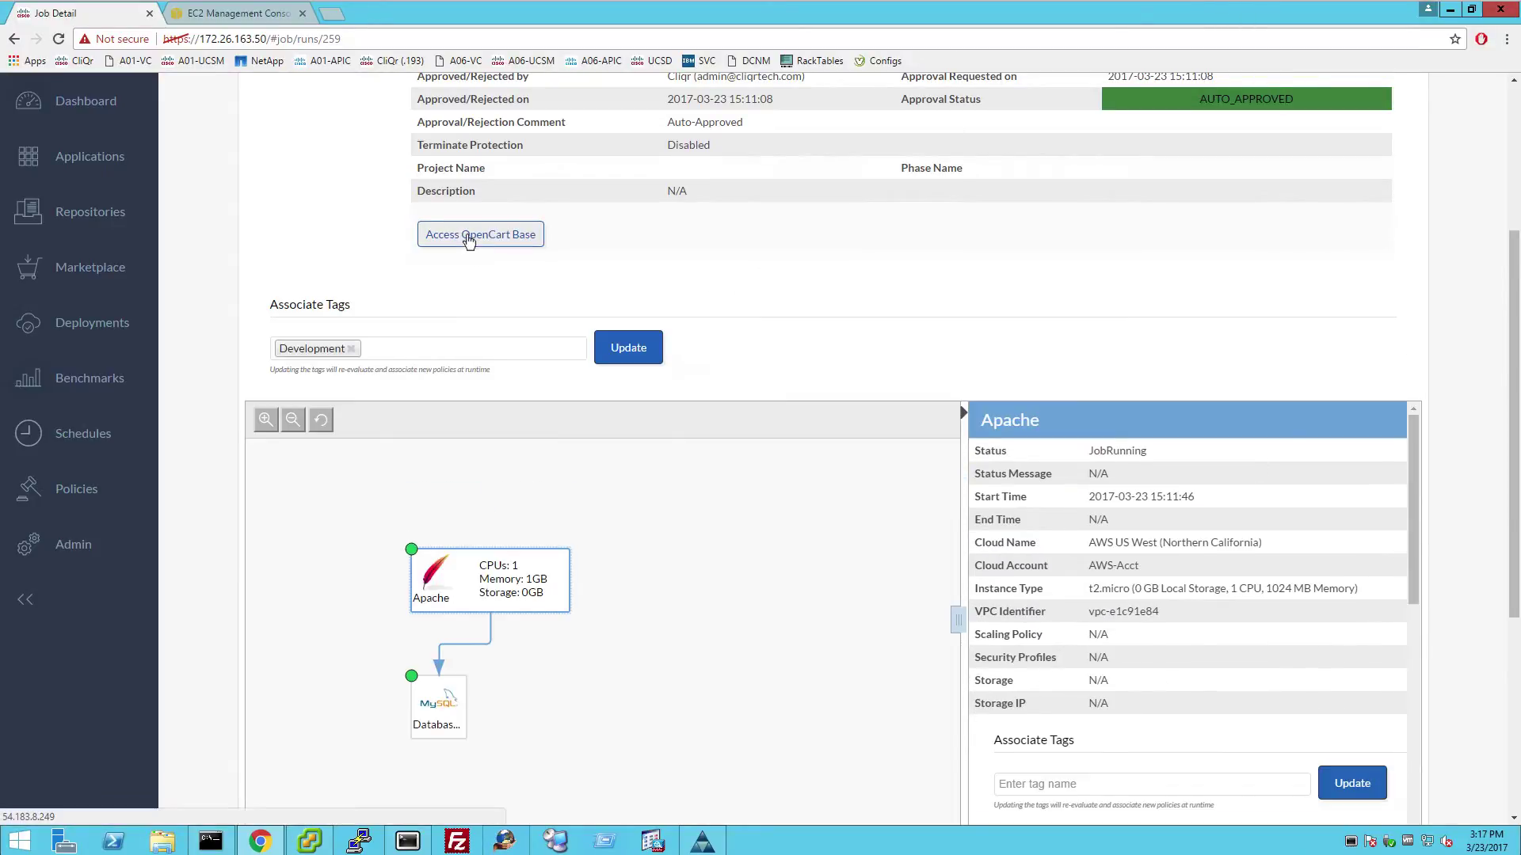
{"action": "left_click", "coordinate": [467, 235]}
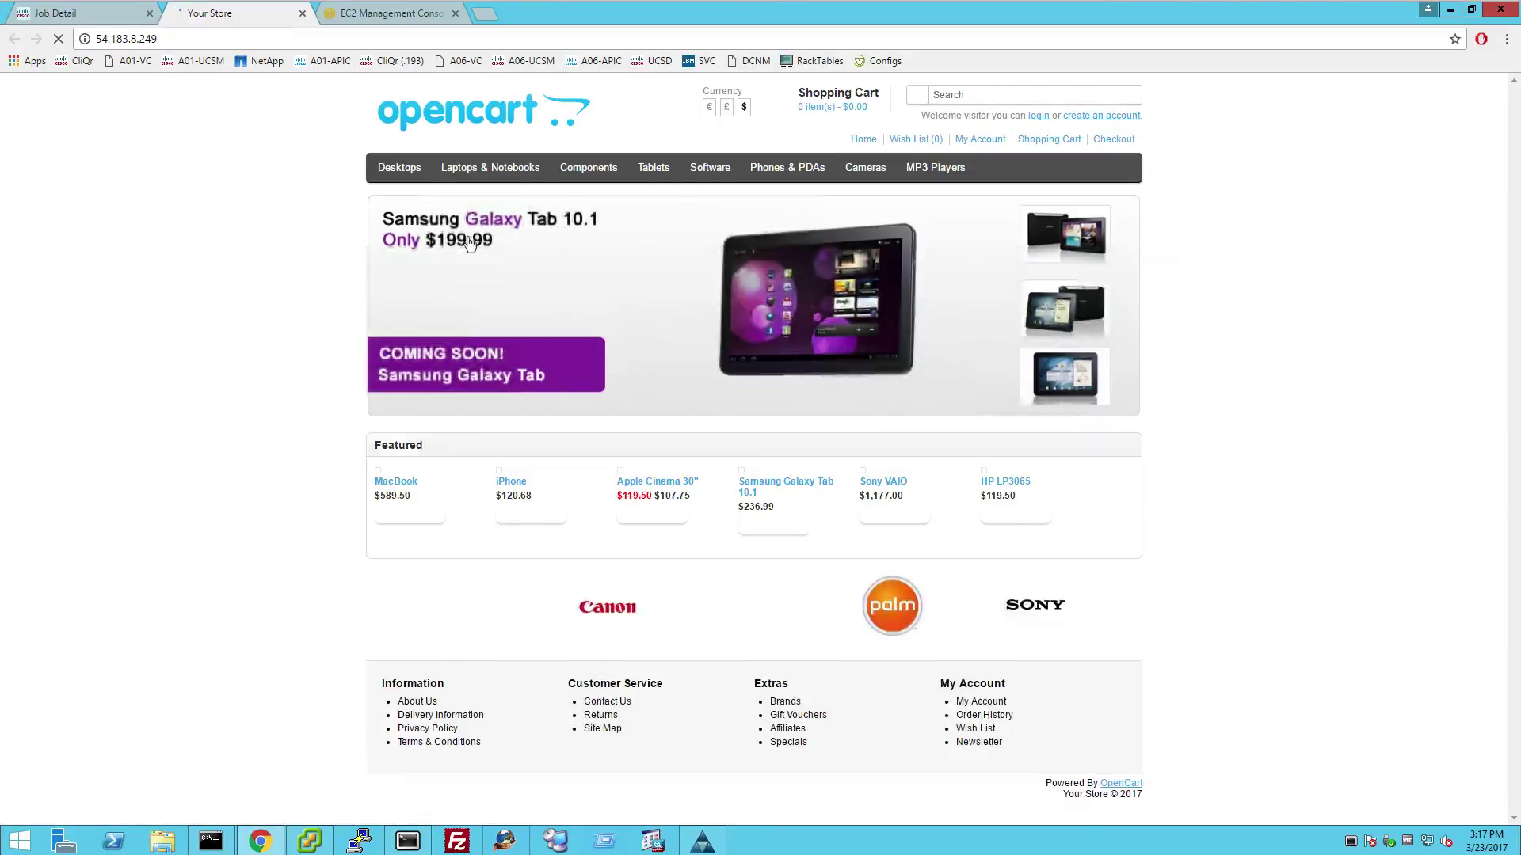
Step: Browse the store's Tablets category, then its Software category
{"action": "left_click", "coordinate": [654, 167]}
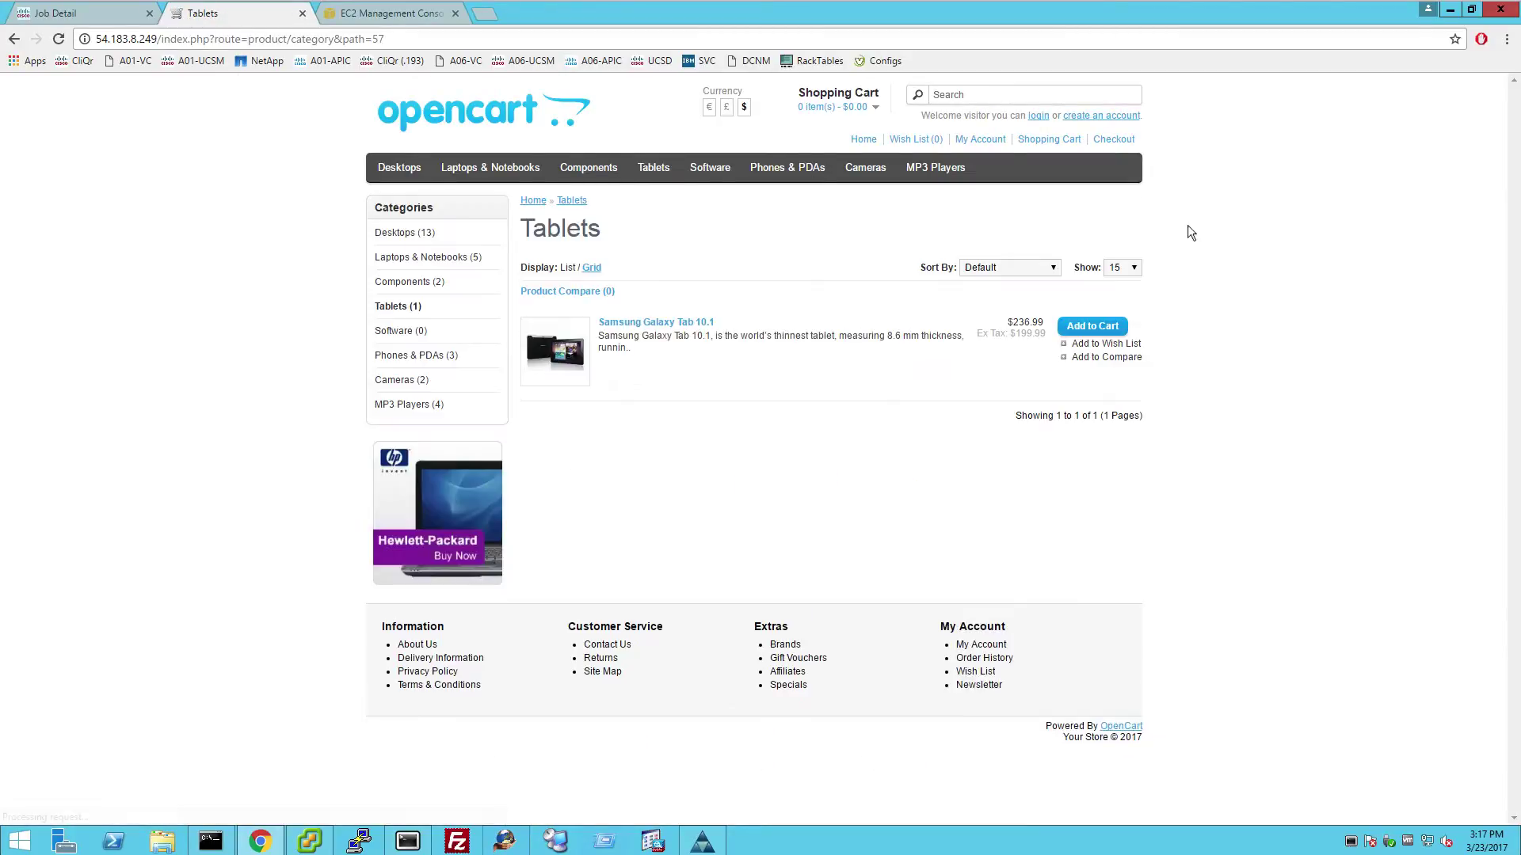
{"action": "left_click", "coordinate": [701, 168]}
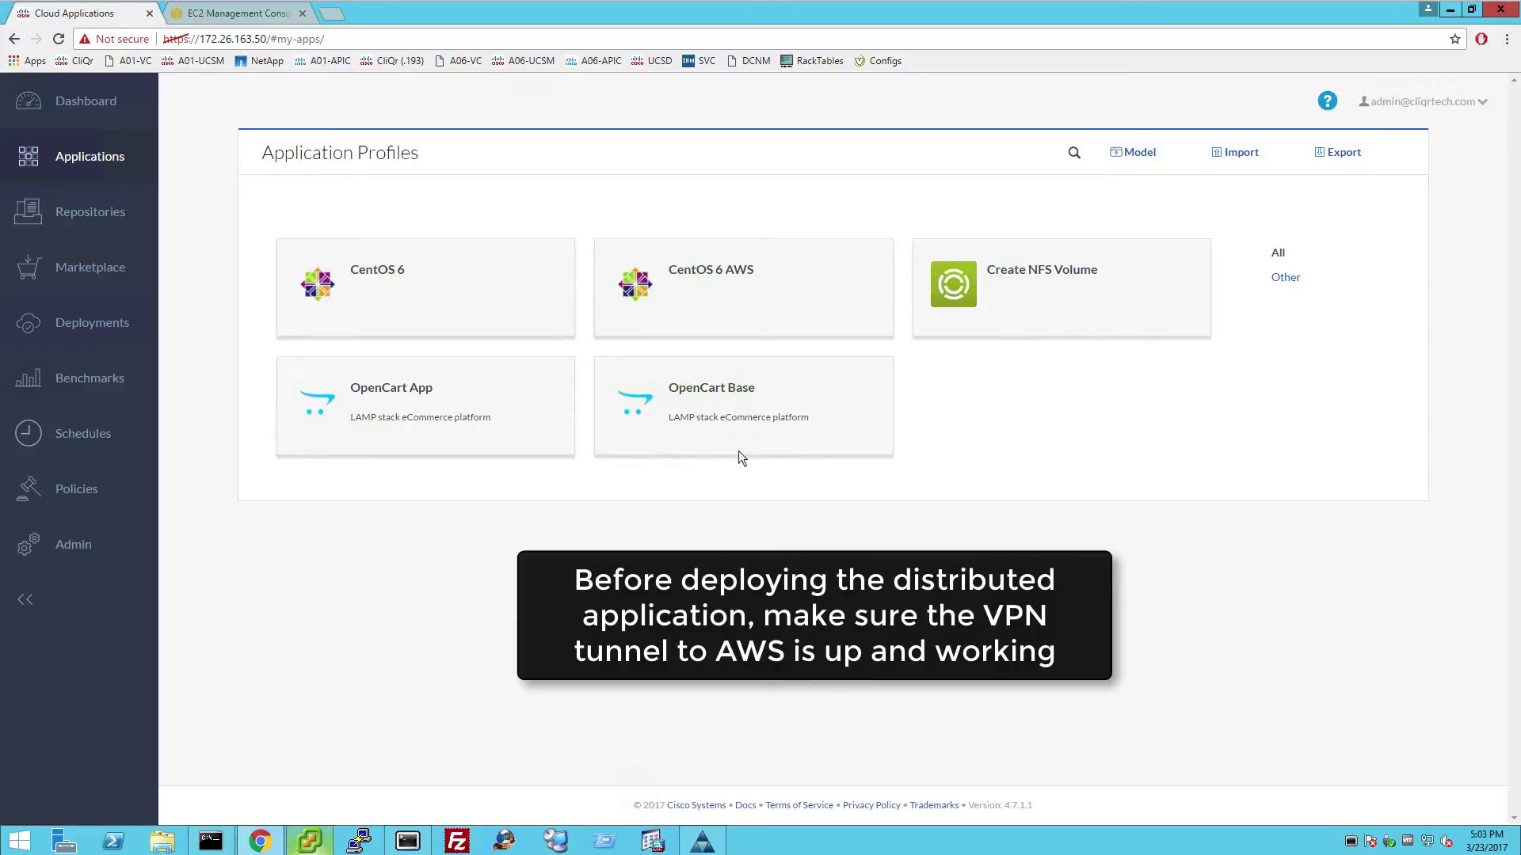
Step: Name a new OpenCart Base deployment OC-Hybrid-1, tag it Hybrid, and proceed to cloud settings
{"action": "mouse_move", "coordinate": [717, 412]}
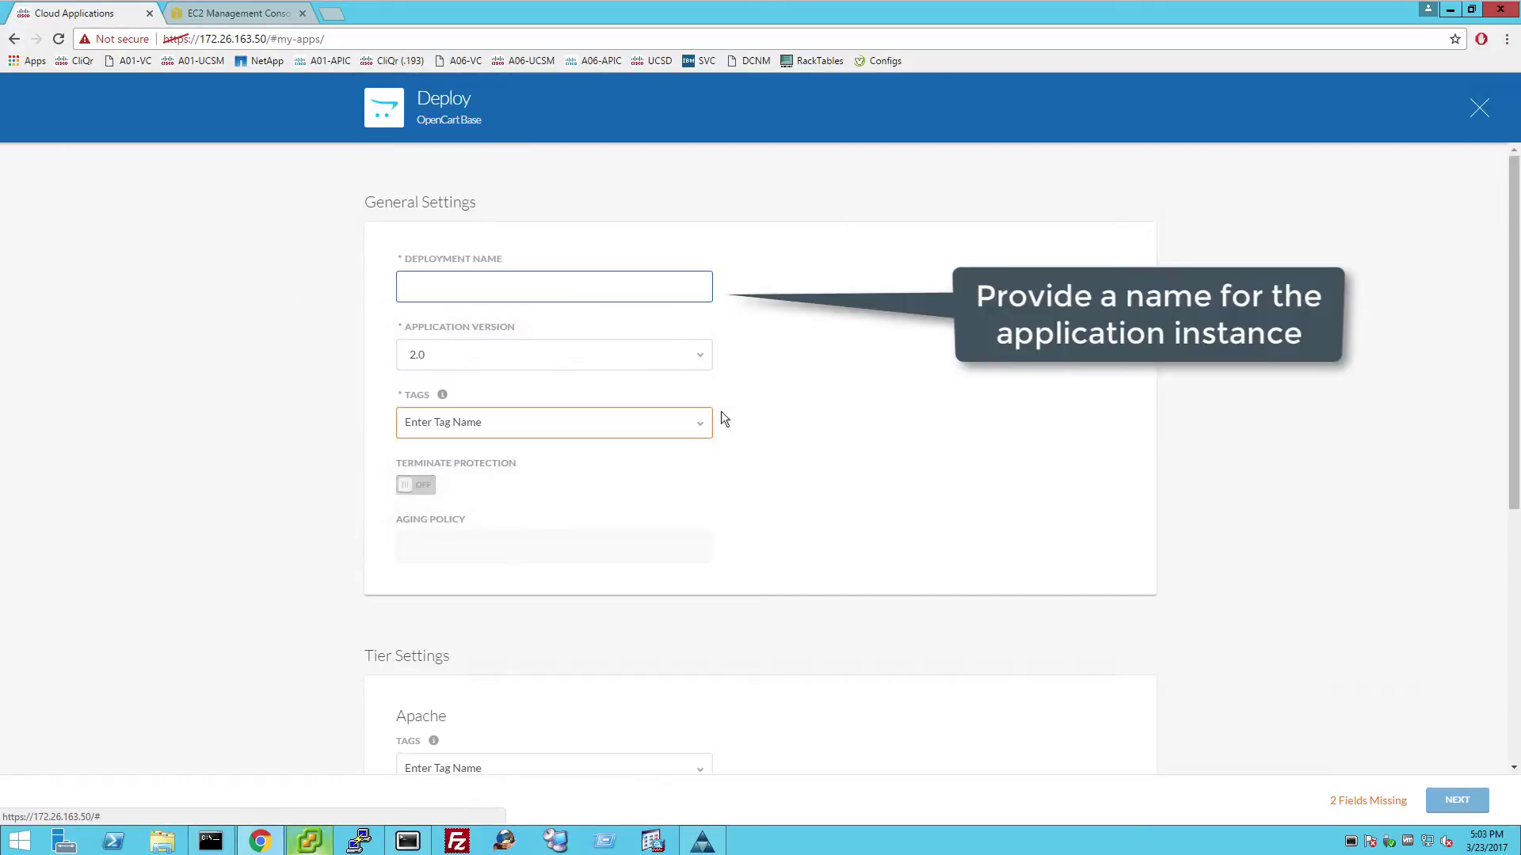
{"action": "type", "text": "OC"}
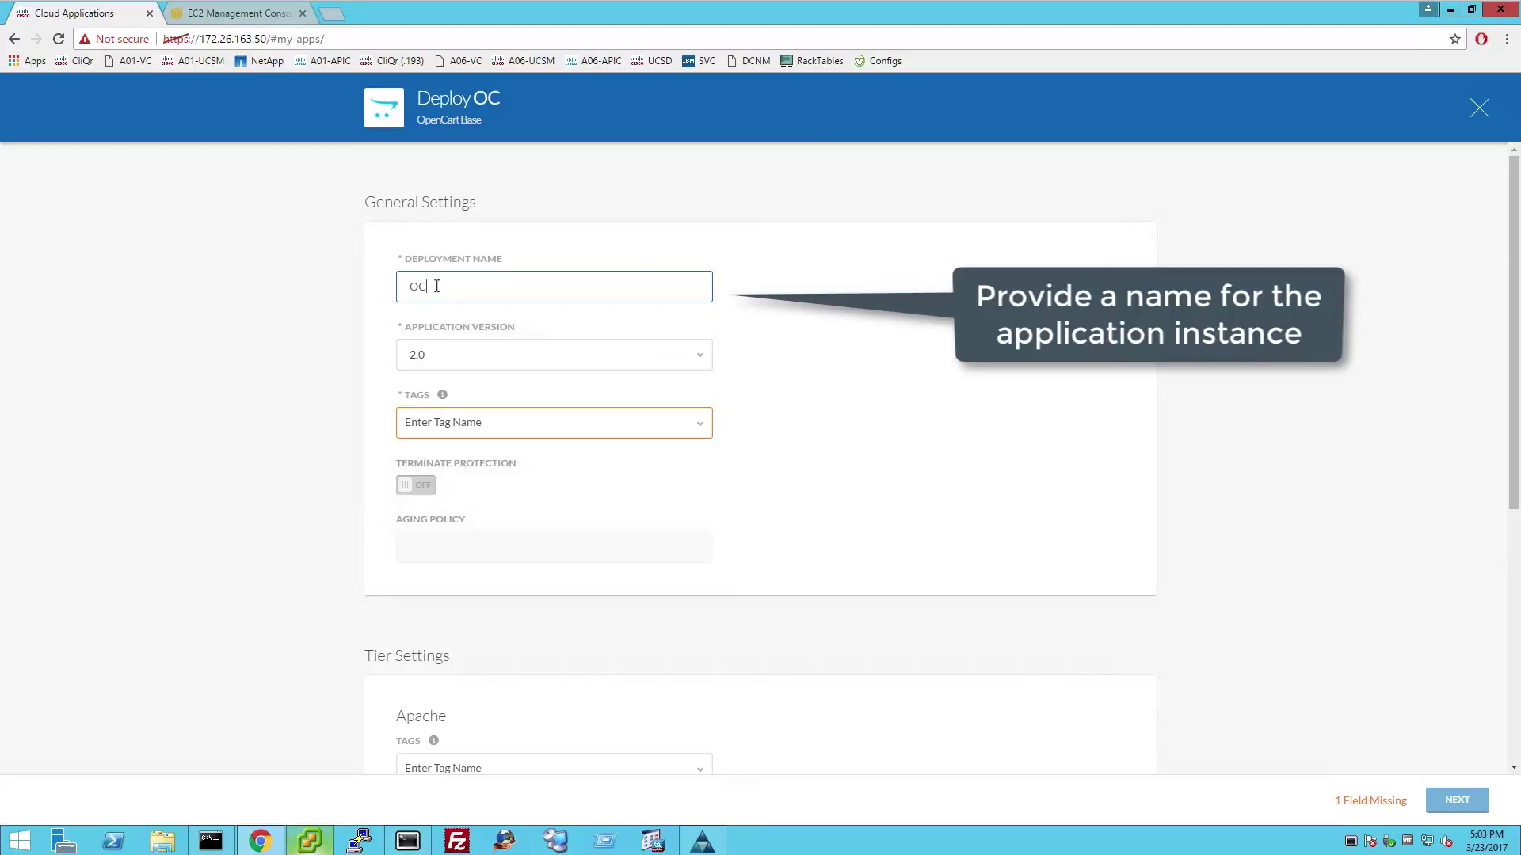
{"action": "type", "text": "-Hybrid-1"}
{"action": "left_click", "coordinate": [464, 422]}
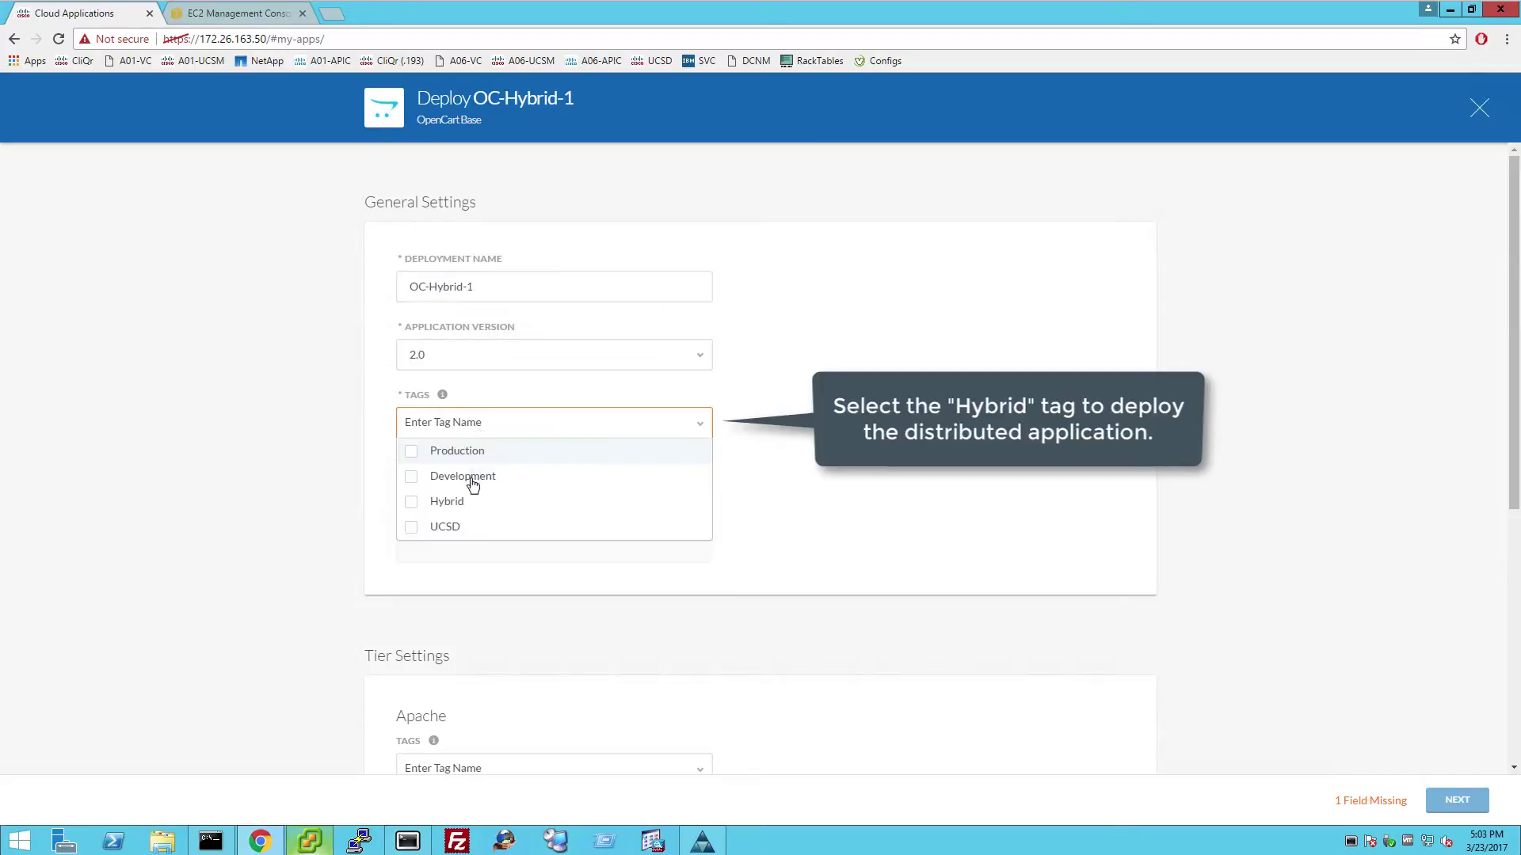
{"action": "left_click", "coordinate": [465, 510]}
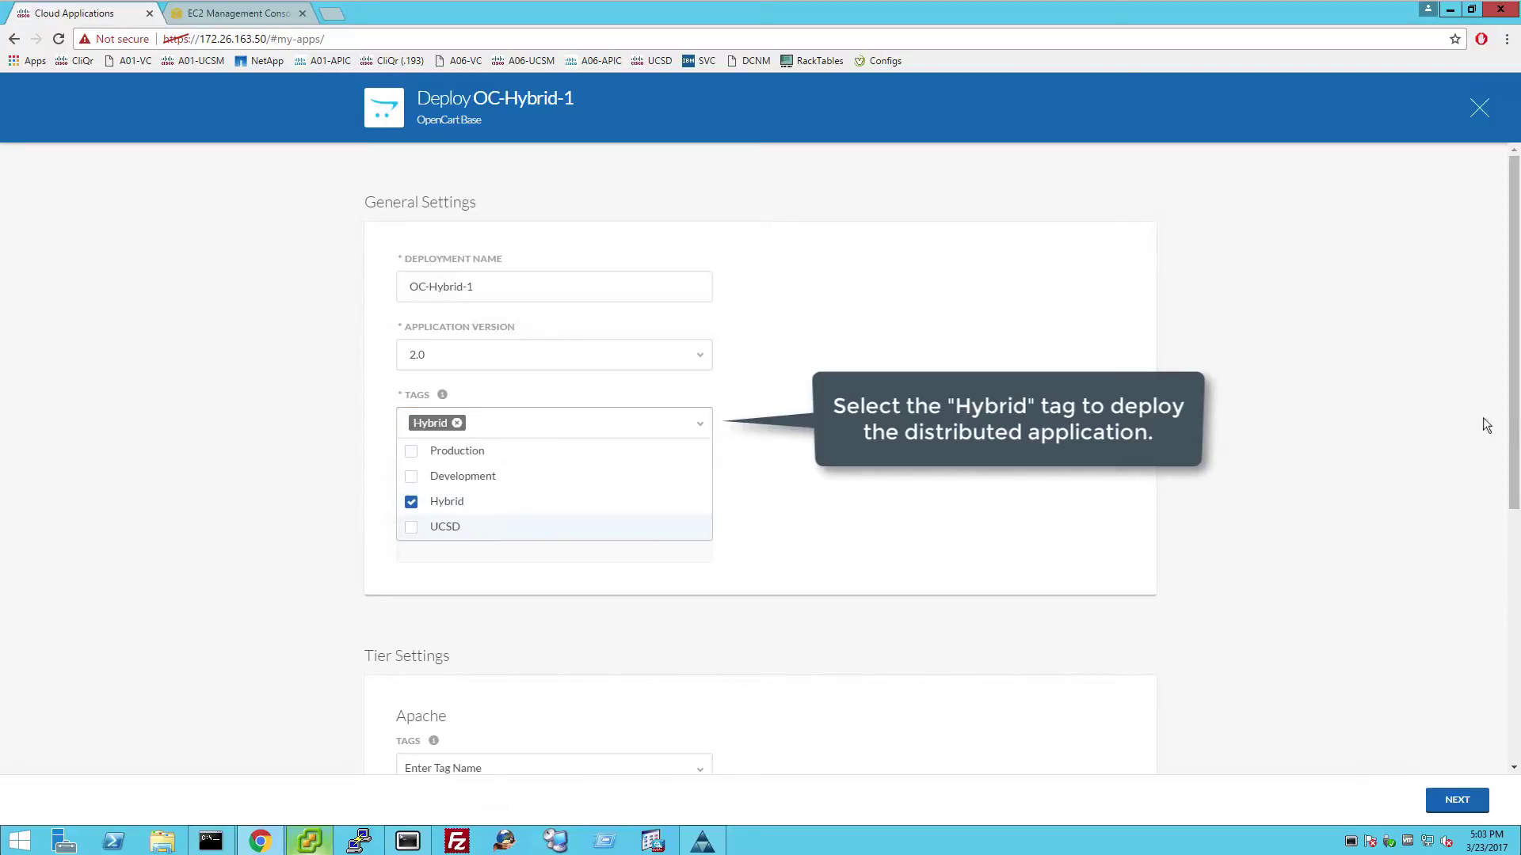
{"action": "left_click", "coordinate": [1455, 795]}
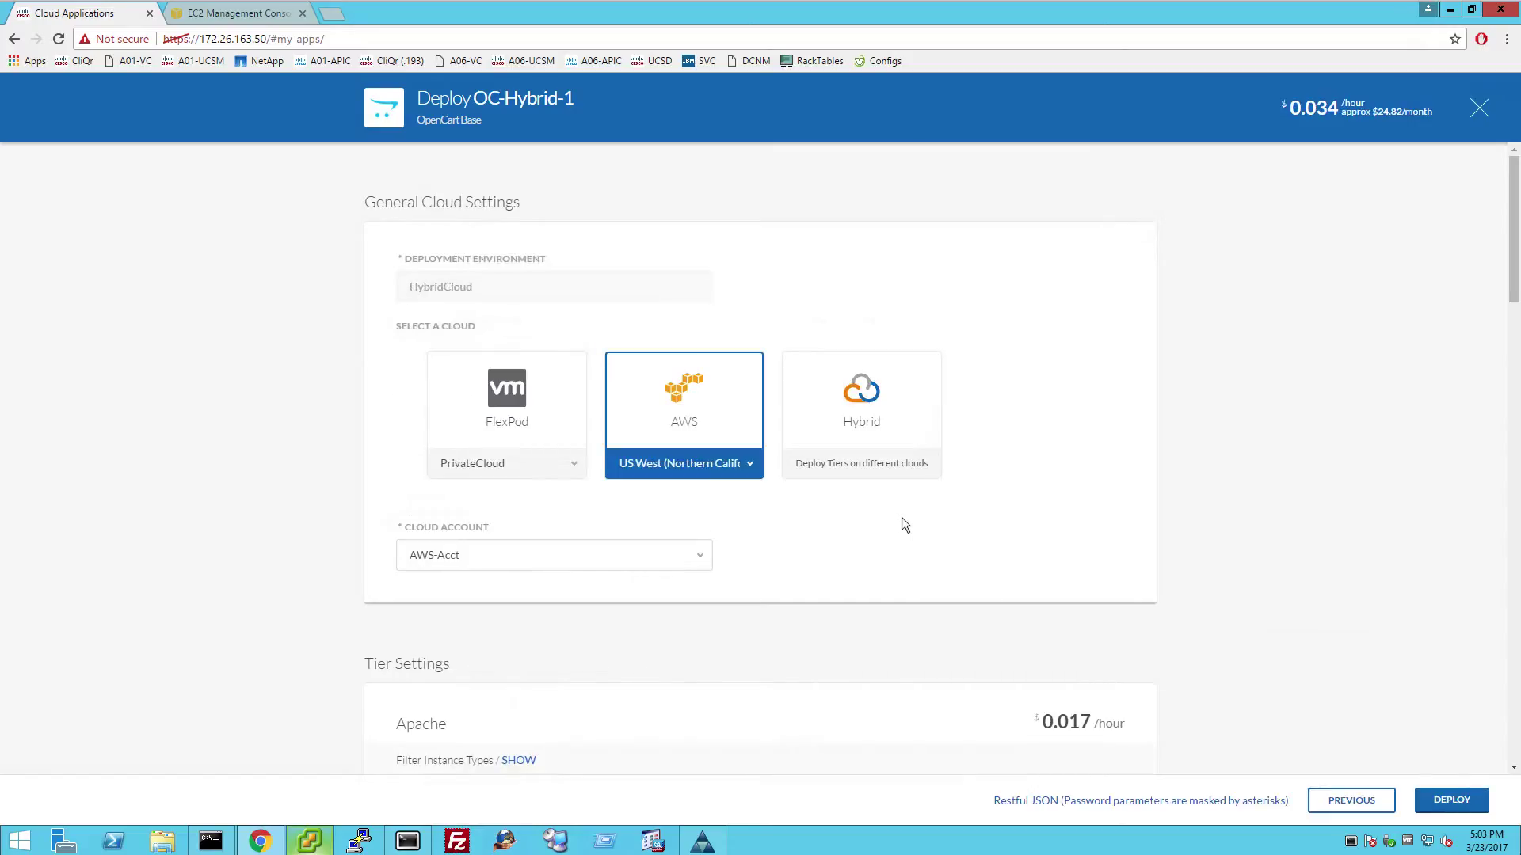
Step: Choose per-tier clouds, put the Database tier on FlexPod, and deploy OC-Hybrid-1
{"action": "left_click", "coordinate": [872, 444]}
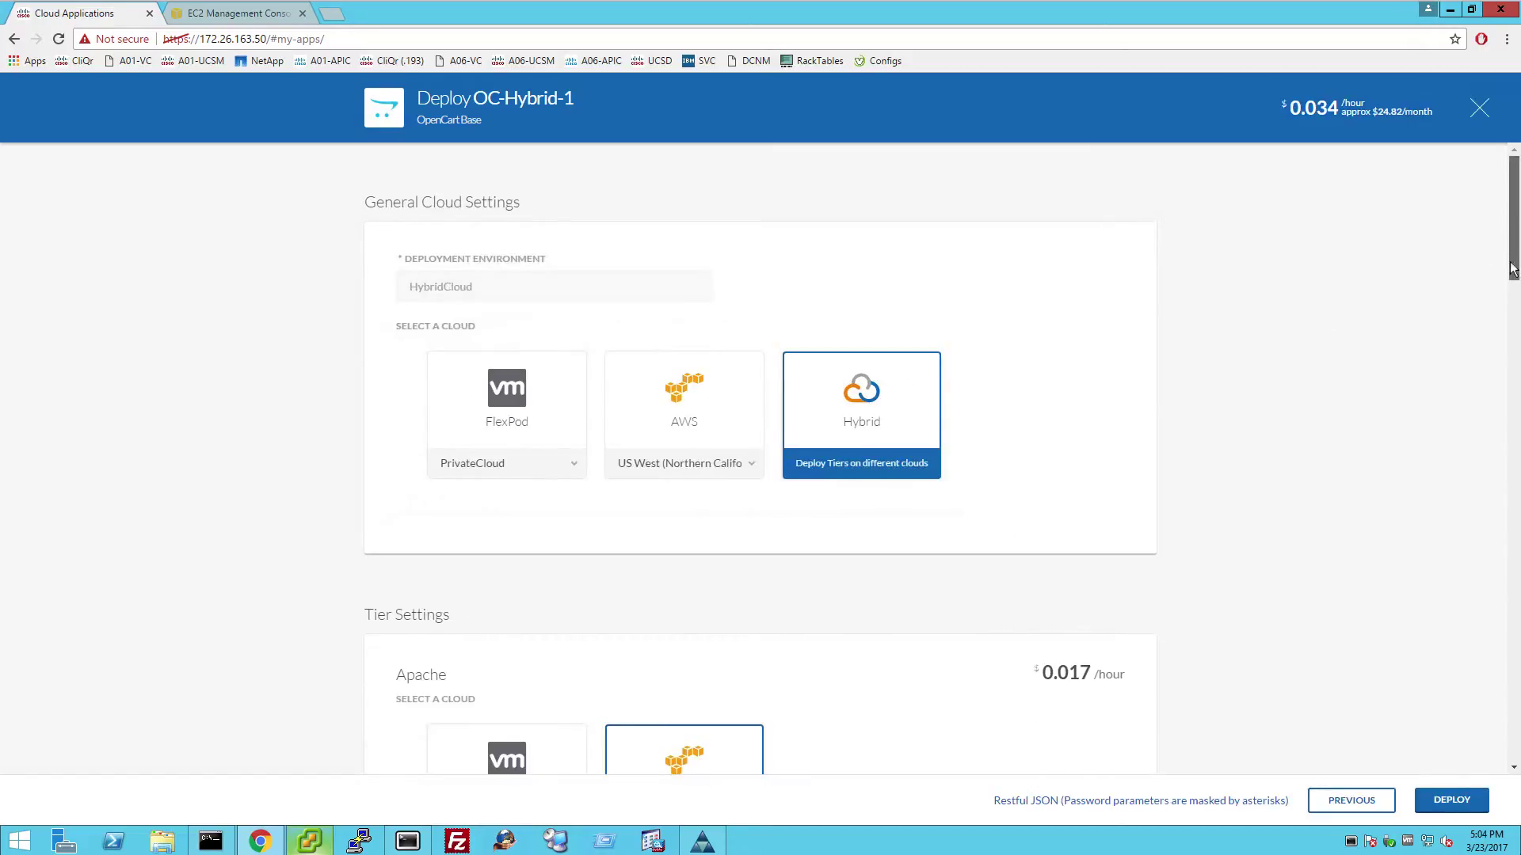
{"action": "left_click_drag", "start_coordinate": [1513, 269], "coordinate": [1518, 590]}
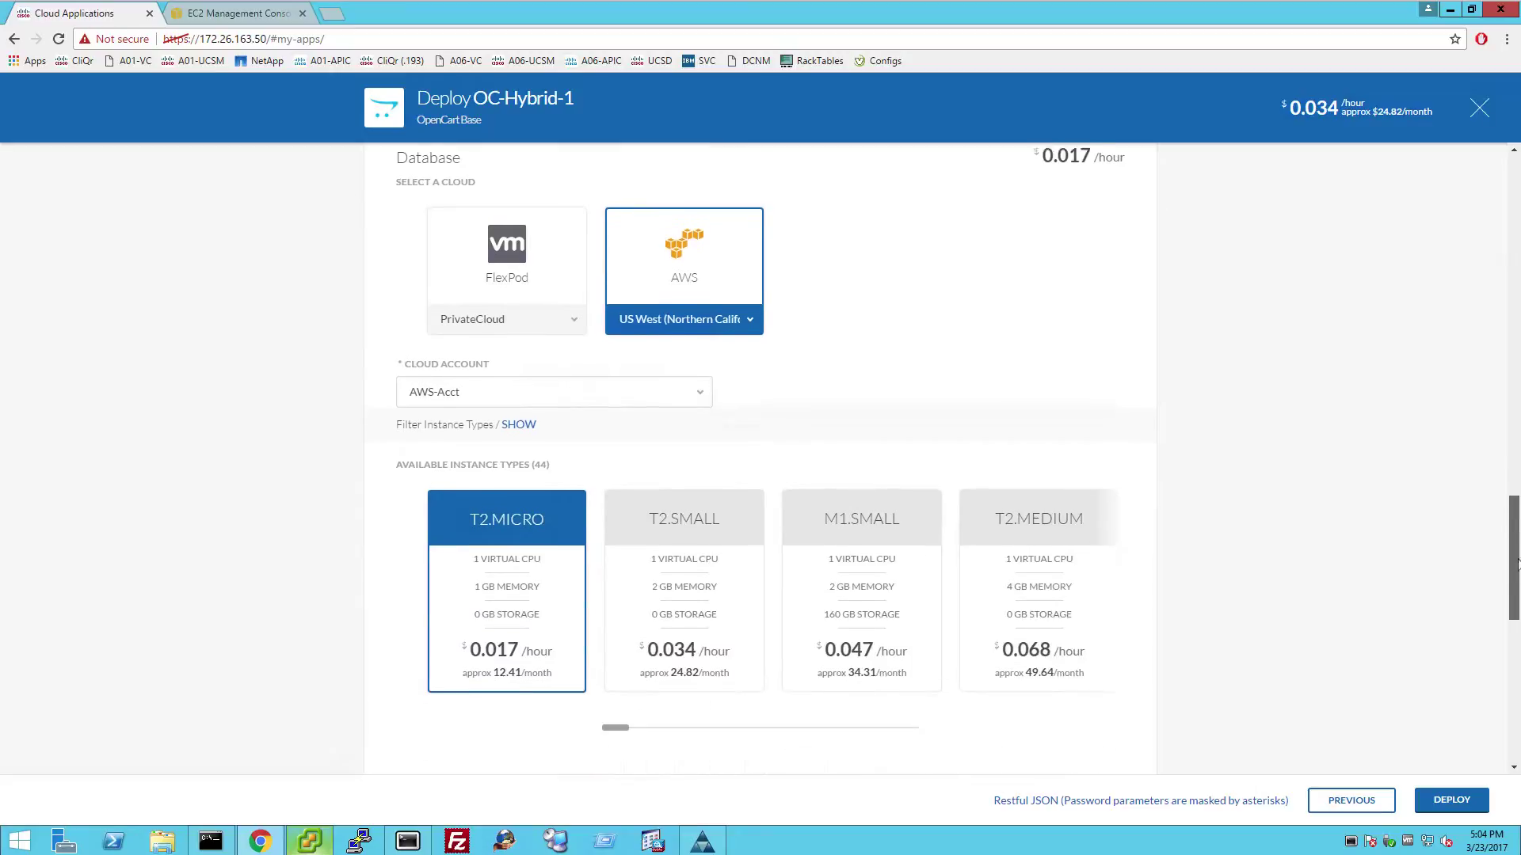
{"action": "left_click", "coordinate": [513, 282]}
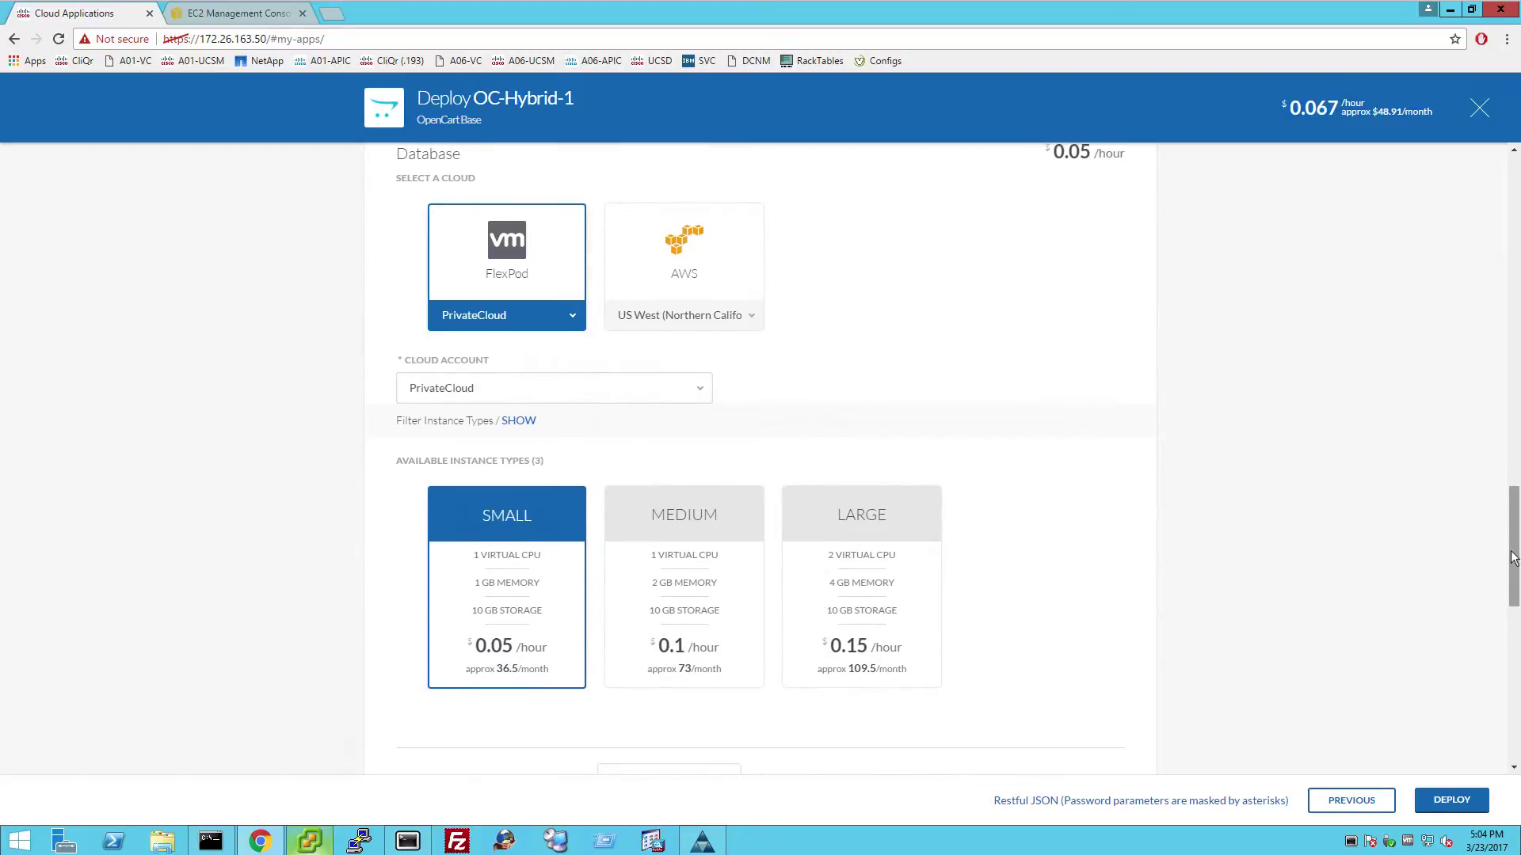
{"action": "left_click_drag", "start_coordinate": [1514, 567], "coordinate": [1515, 684]}
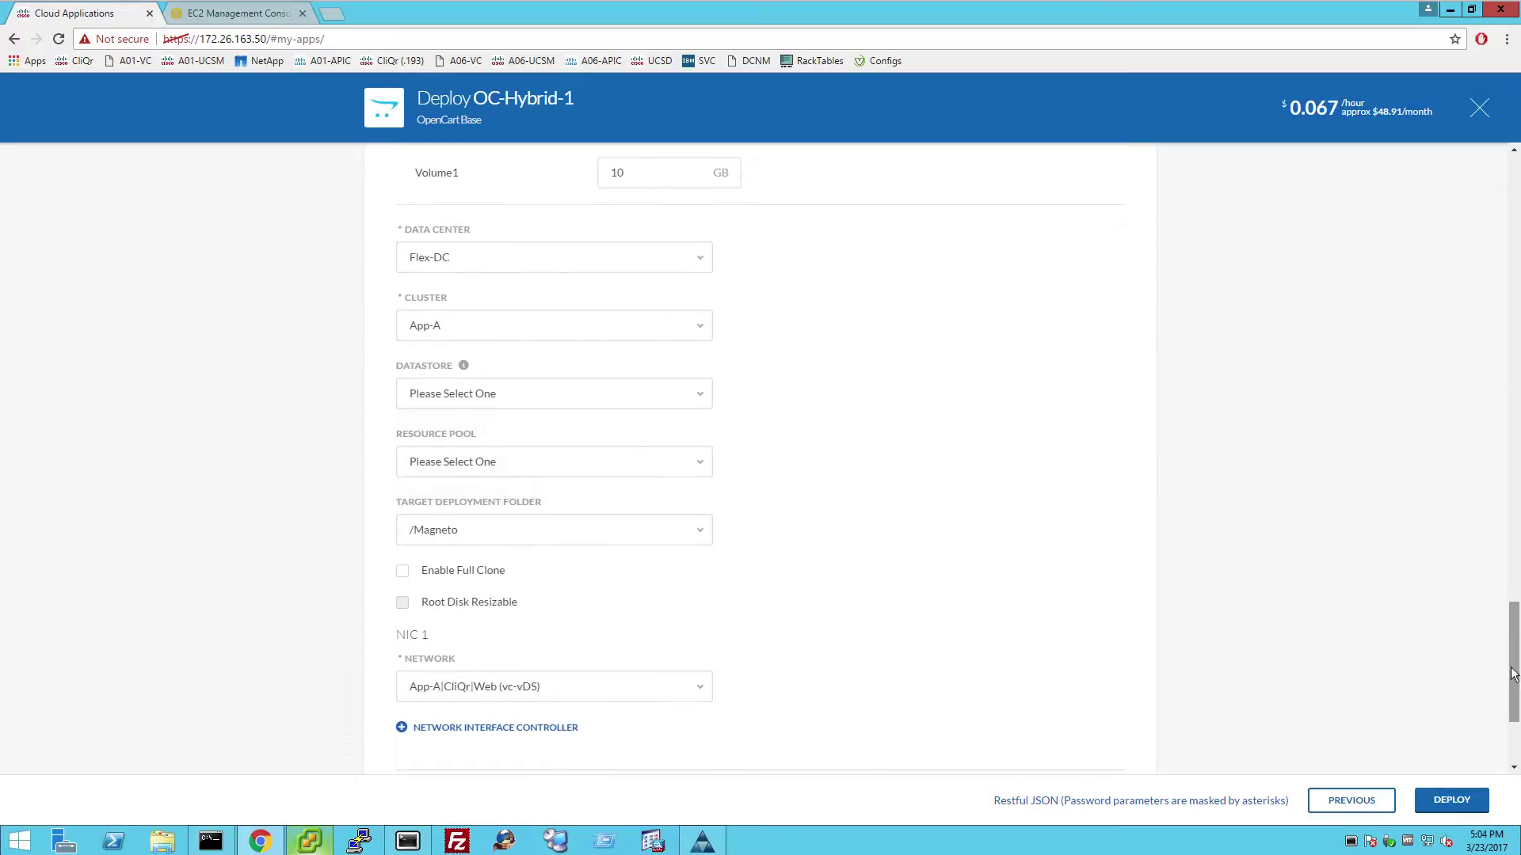
{"action": "left_click", "coordinate": [1447, 799]}
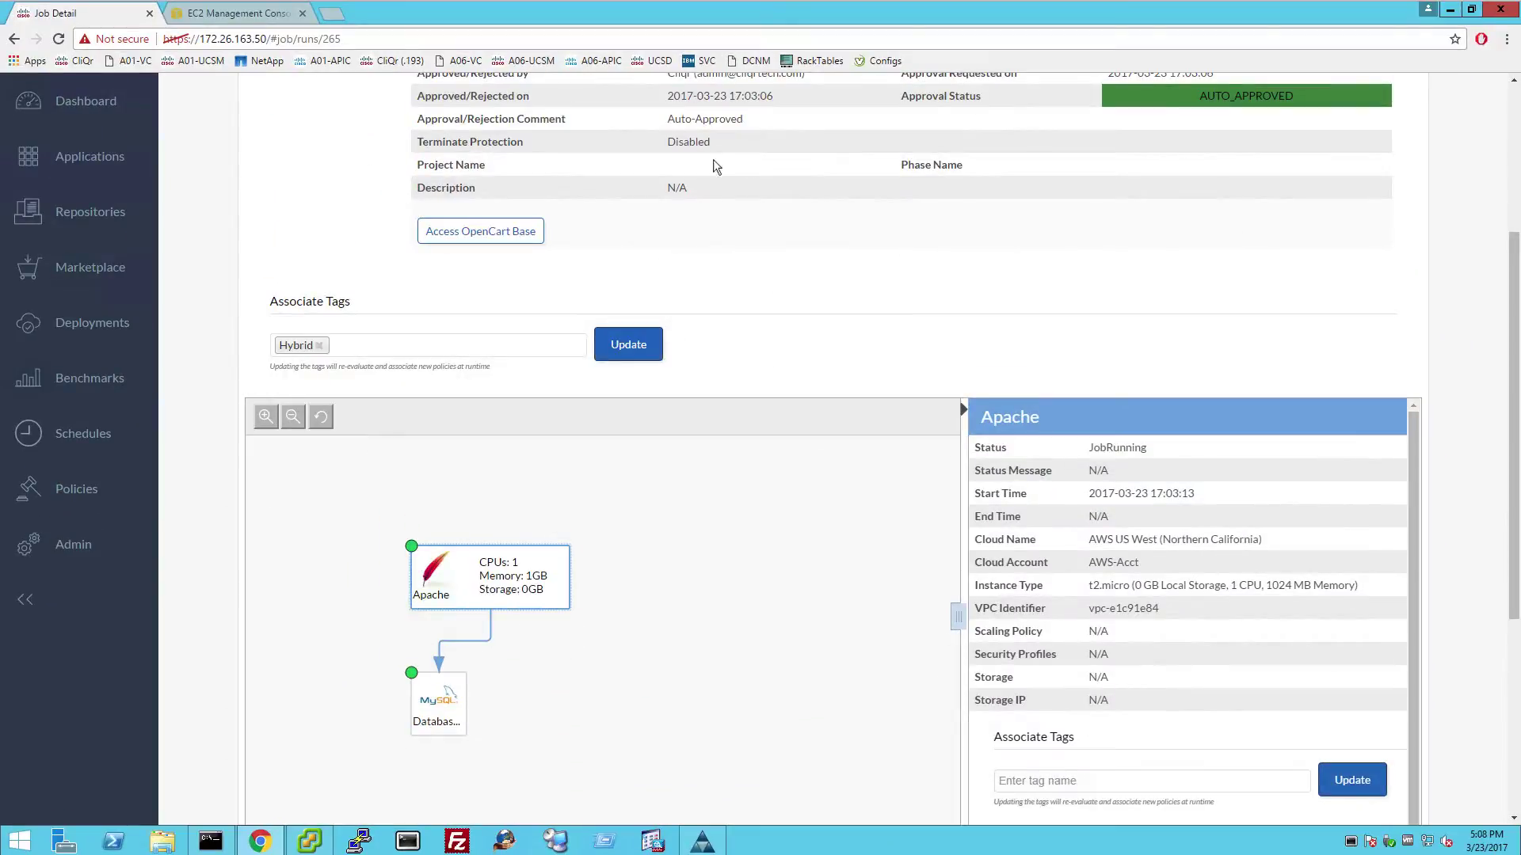
Step: Open the OC-Hybrid-1 storefront at 54.219.137.130 from the Job Detail page
{"action": "left_click", "coordinate": [507, 235]}
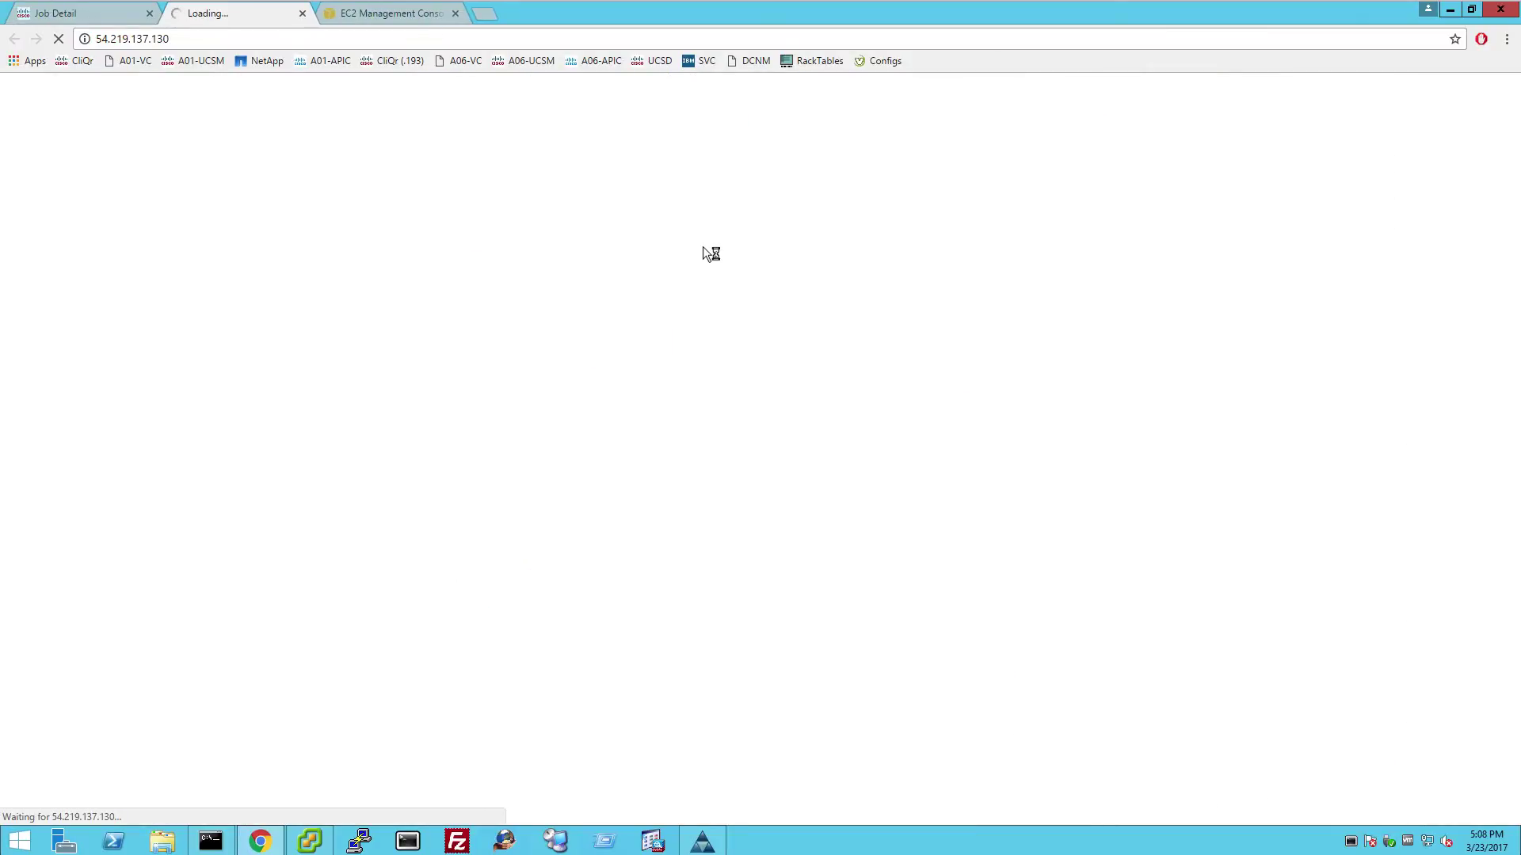